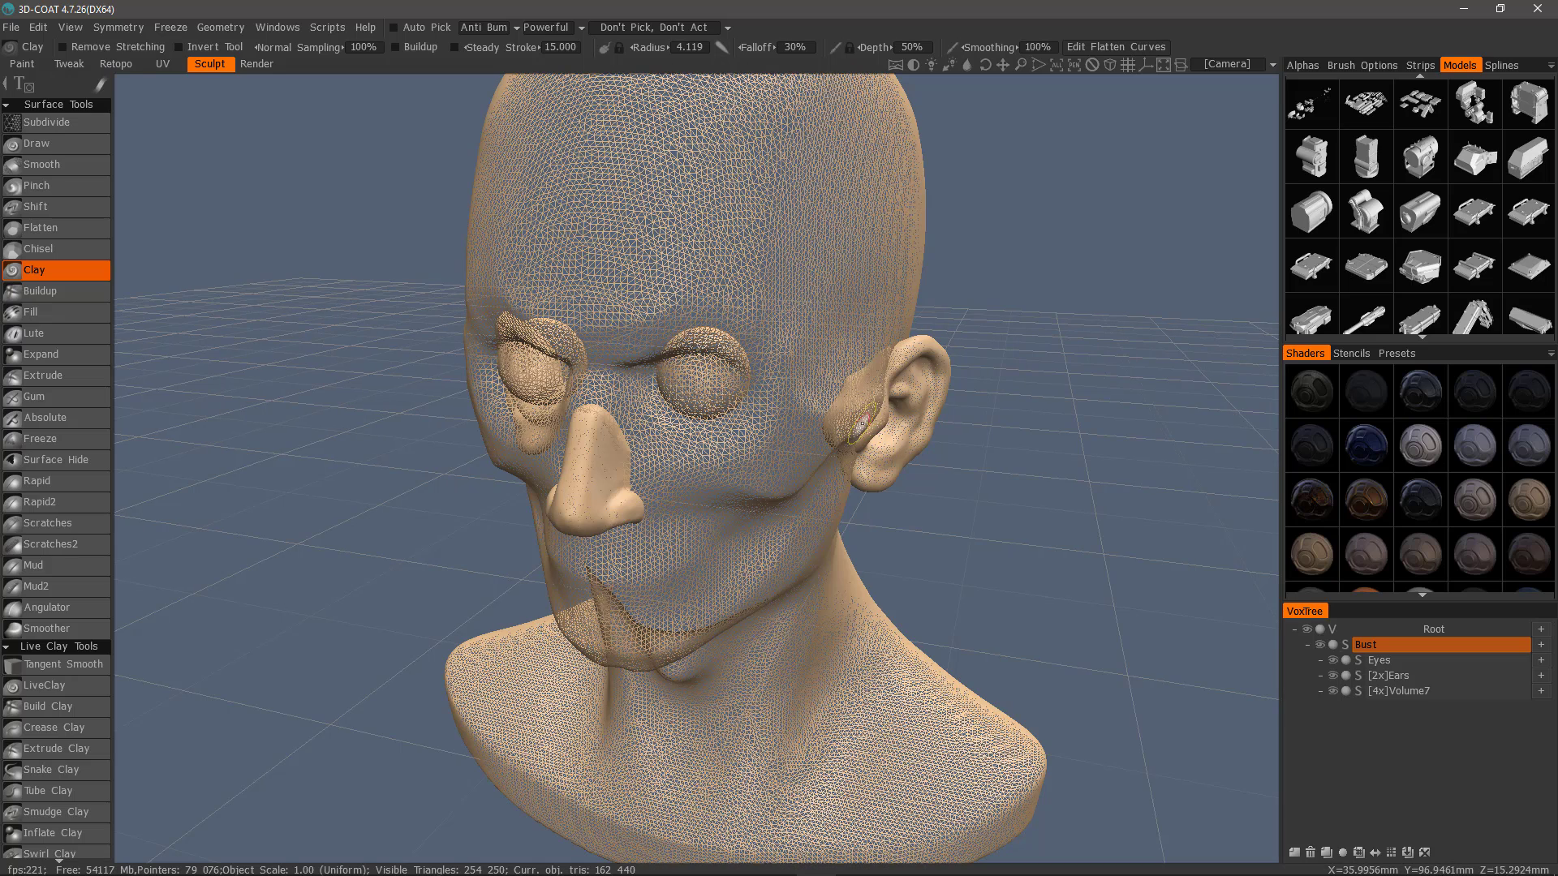
# Step: Merge the nose object Volume7 into the Bust surface object
pyautogui.moveTo(1421, 698)
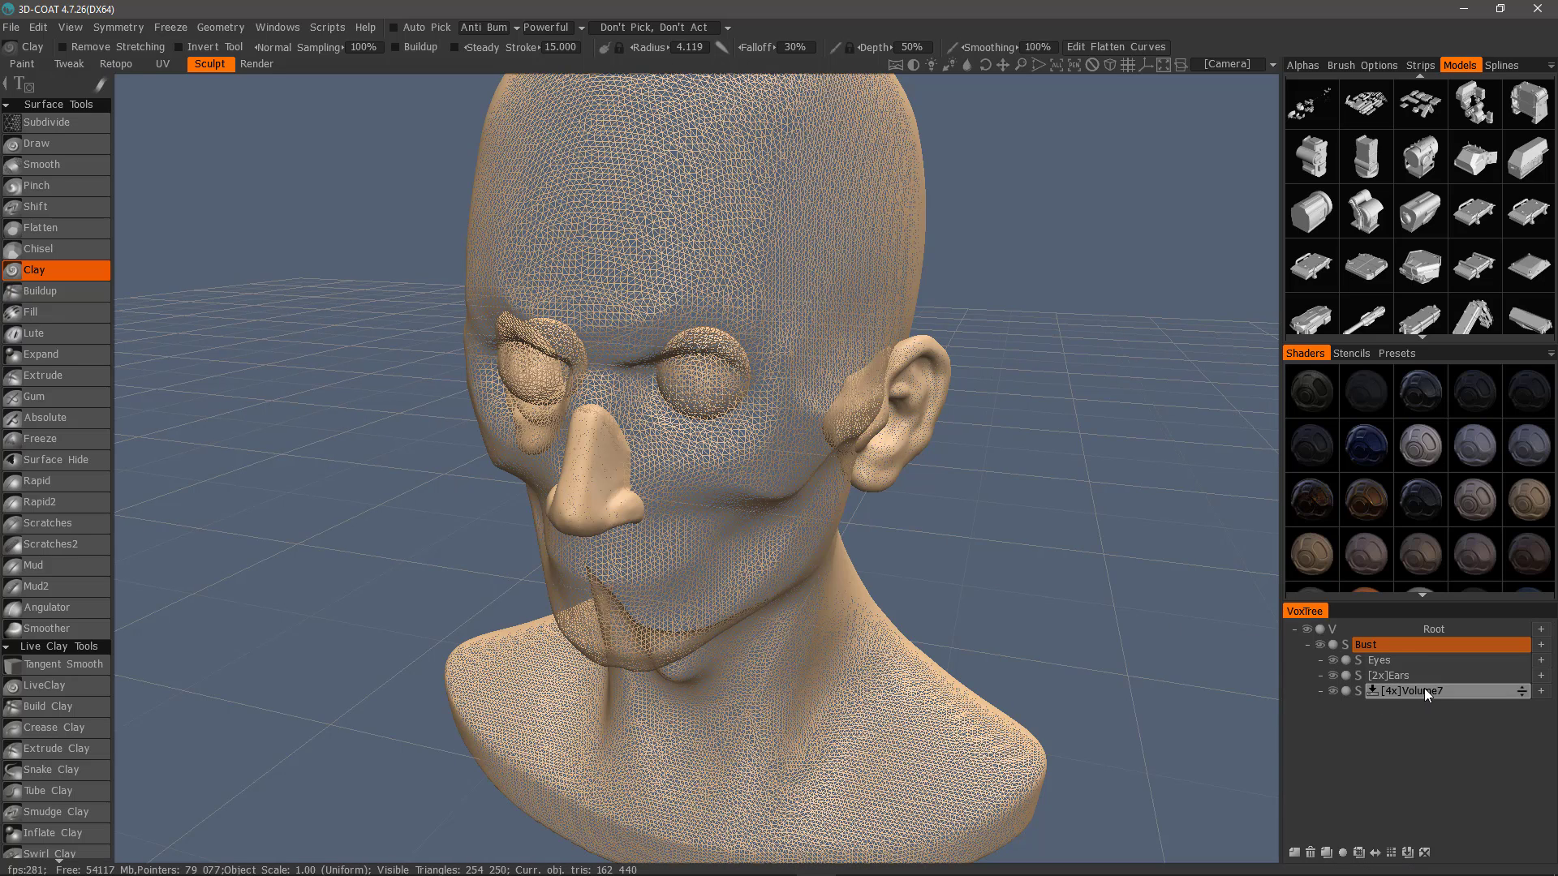
pyautogui.click(1429, 695)
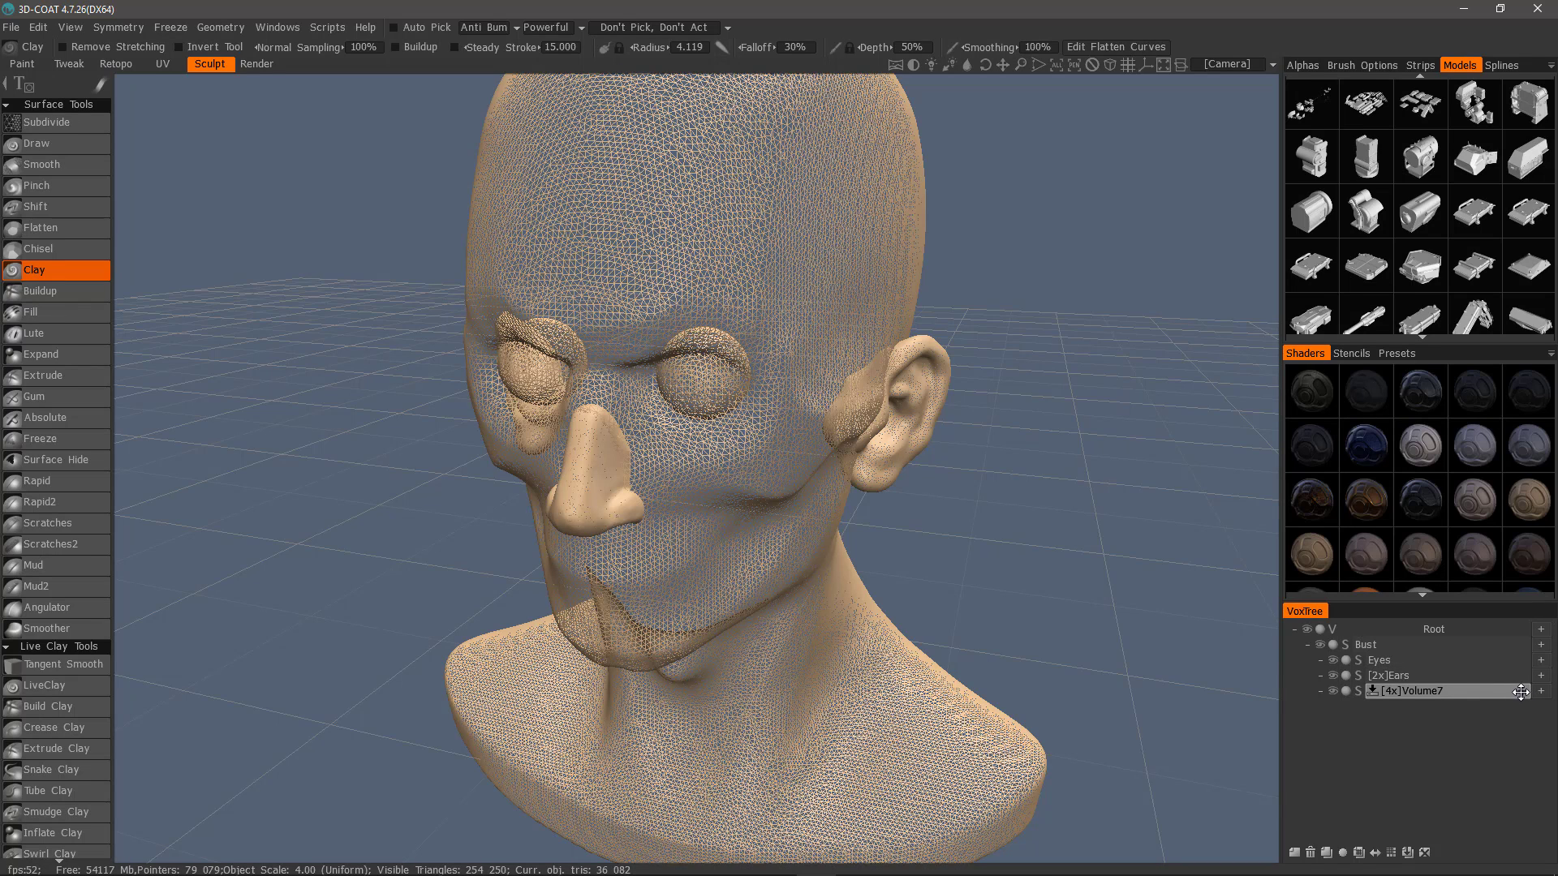
pyautogui.moveTo(1520, 692); pyautogui.dragTo(1518, 646)
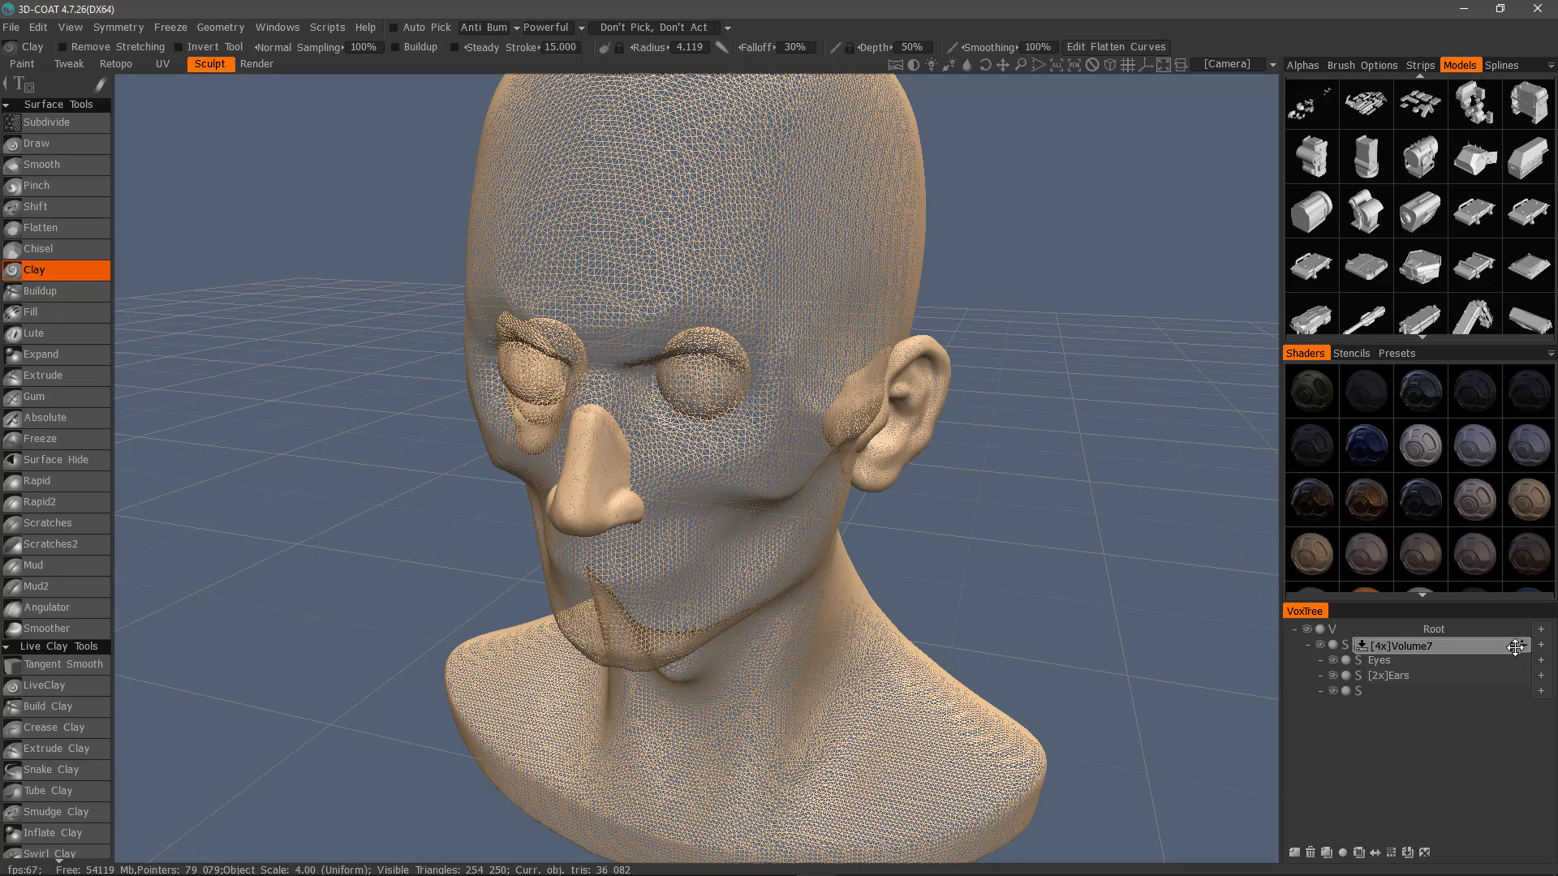
pyautogui.moveTo(1518, 647); pyautogui.dragTo(1515, 646)
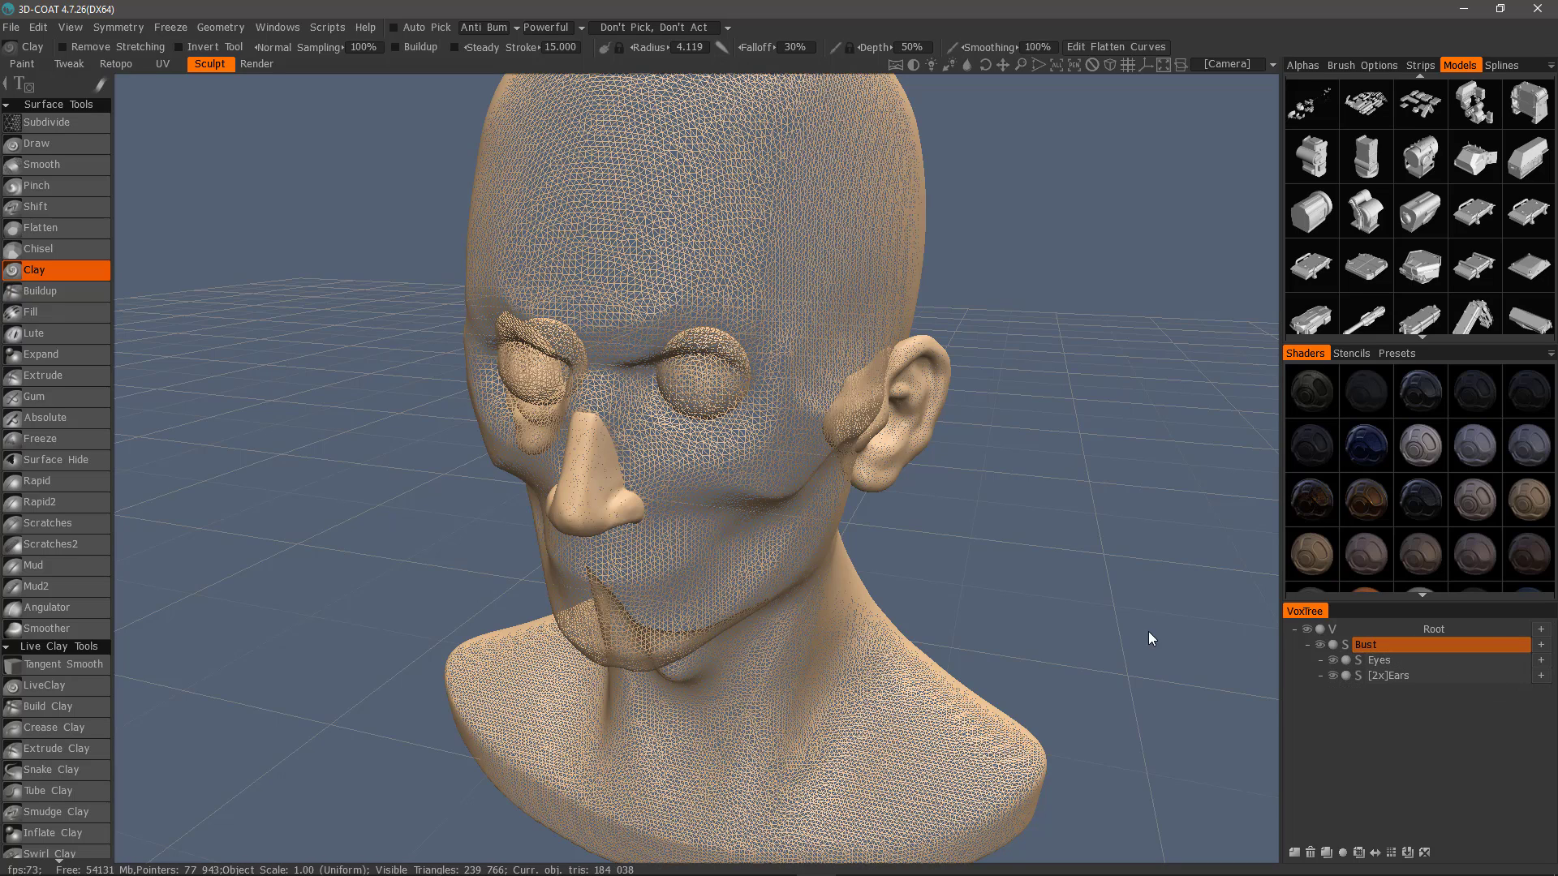
# Step: Merge the Ears object into the Bust surface object and inspect the joined nose and ears
pyautogui.keyDown('alt'); pyautogui.moveTo(587, 464); pyautogui.dragTo(550, 434); pyautogui.keyUp('alt')
pyautogui.keyDown('alt'); pyautogui.moveTo(550, 434); pyautogui.dragTo(612, 432, button='right'); pyautogui.keyUp('alt')
pyautogui.keyDown('alt'); pyautogui.moveTo(611, 431); pyautogui.dragTo(531, 641); pyautogui.keyUp('alt')
pyautogui.keyDown('alt'); pyautogui.moveTo(562, 483); pyautogui.dragTo(523, 464, button='right'); pyautogui.keyUp('alt')
pyautogui.keyDown('alt'); pyautogui.moveTo(523, 464); pyautogui.dragTo(722, 620); pyautogui.keyUp('alt')
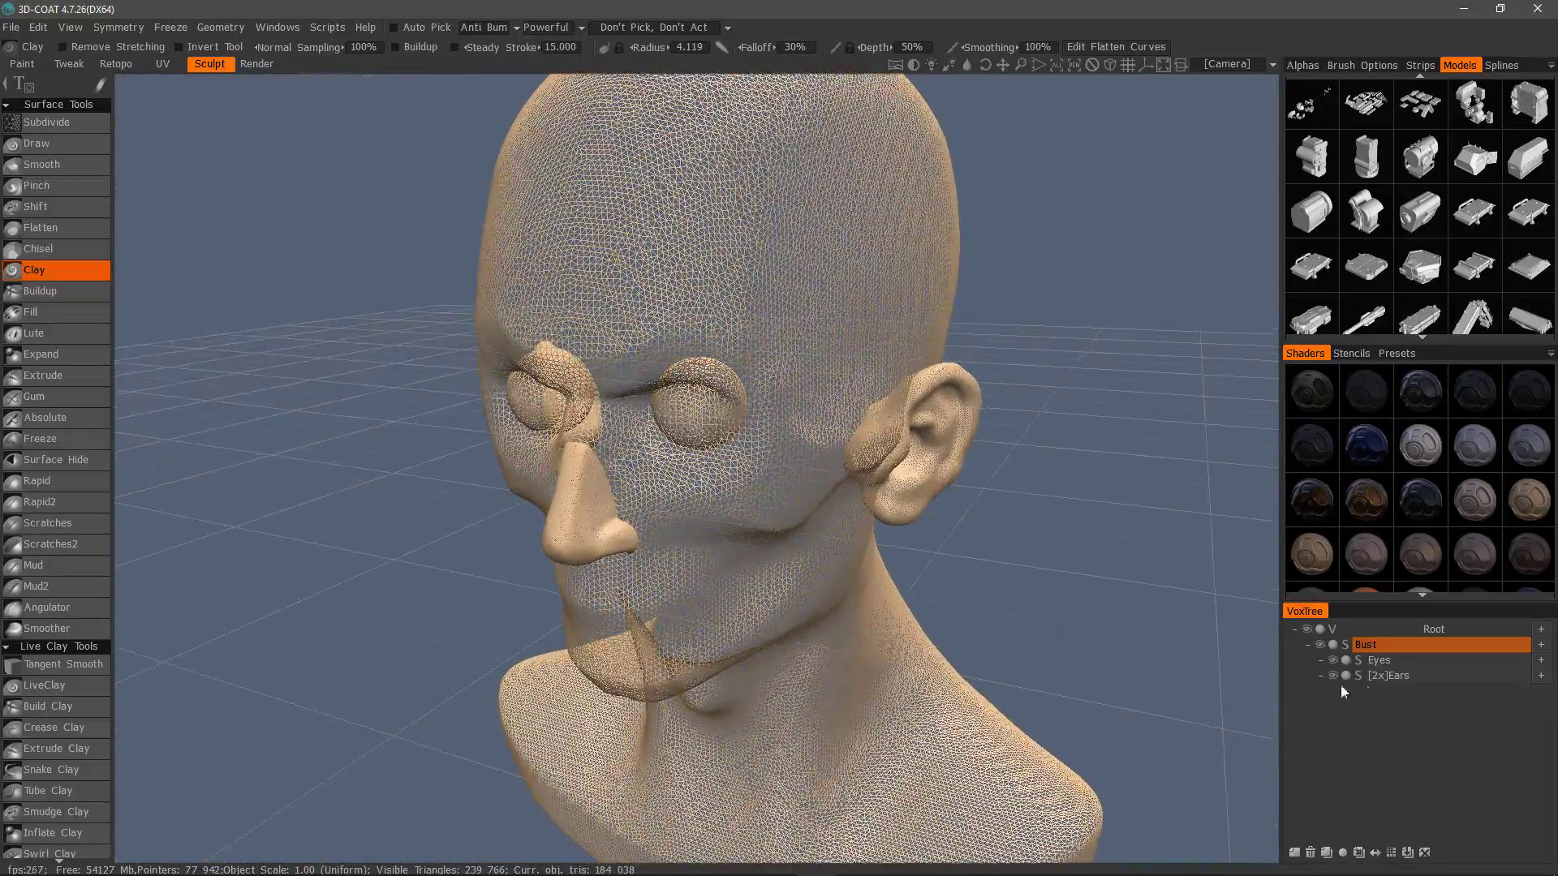
pyautogui.click(1507, 677)
pyautogui.moveTo(1525, 677); pyautogui.dragTo(1505, 647)
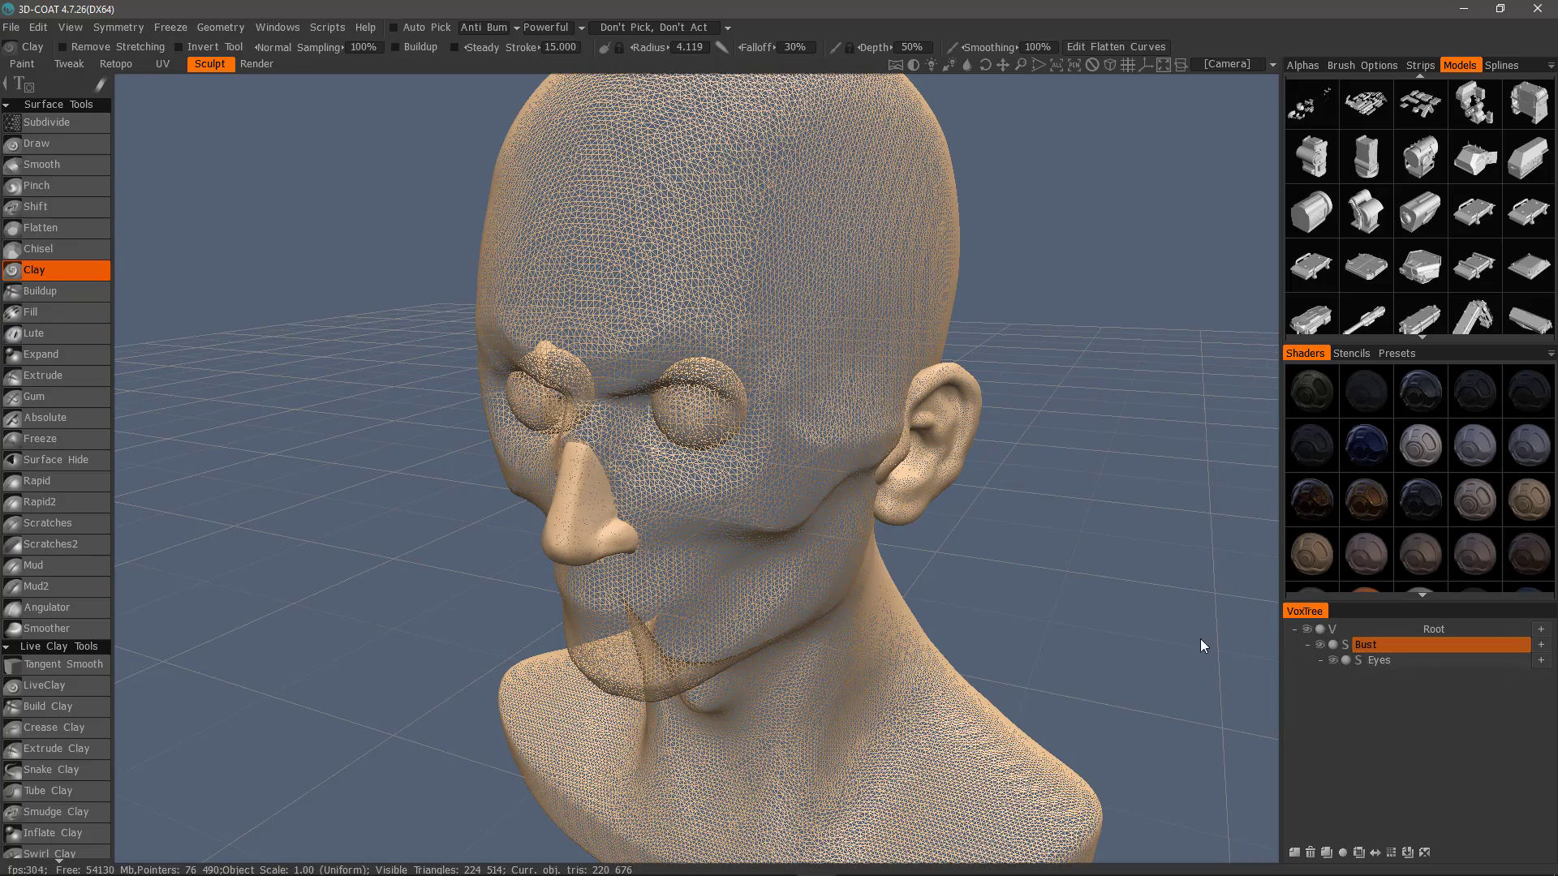
pyautogui.moveTo(1119, 532)
pyautogui.keyDown('alt'); pyautogui.mouseDown()
pyautogui.moveTo(796, 445)
pyautogui.moveTo(798, 472)
pyautogui.moveTo(806, 414)
pyautogui.moveTo(864, 520)
pyautogui.moveTo(949, 486)
pyautogui.moveTo(926, 520)
pyautogui.moveTo(905, 530)
pyautogui.moveTo(909, 471)
pyautogui.moveTo(863, 445)
pyautogui.mouseUp(); pyautogui.keyUp('alt')
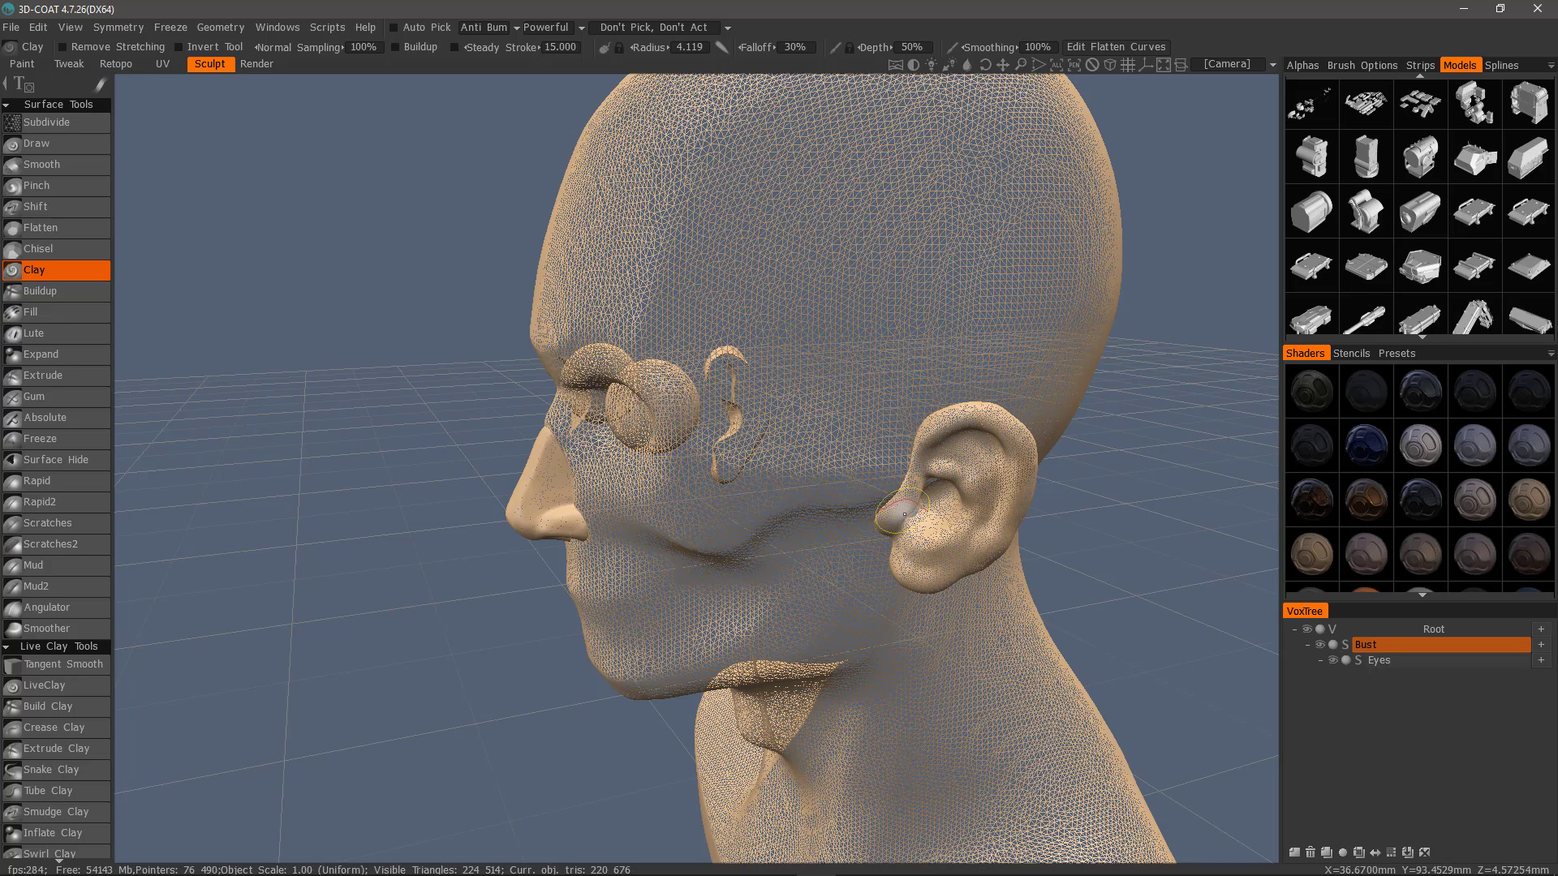
pyautogui.moveTo(904, 607); pyautogui.dragTo(901, 588, button='right')
pyautogui.moveTo(772, 507)
pyautogui.mouseDown(button='right')
pyautogui.moveTo(887, 358)
pyautogui.moveTo(1010, 487)
pyautogui.moveTo(1095, 305)
pyautogui.moveTo(1038, 499)
pyautogui.moveTo(1006, 505)
pyautogui.moveTo(1023, 513)
pyautogui.moveTo(956, 463)
pyautogui.moveTo(996, 464)
pyautogui.mouseUp(button='right')
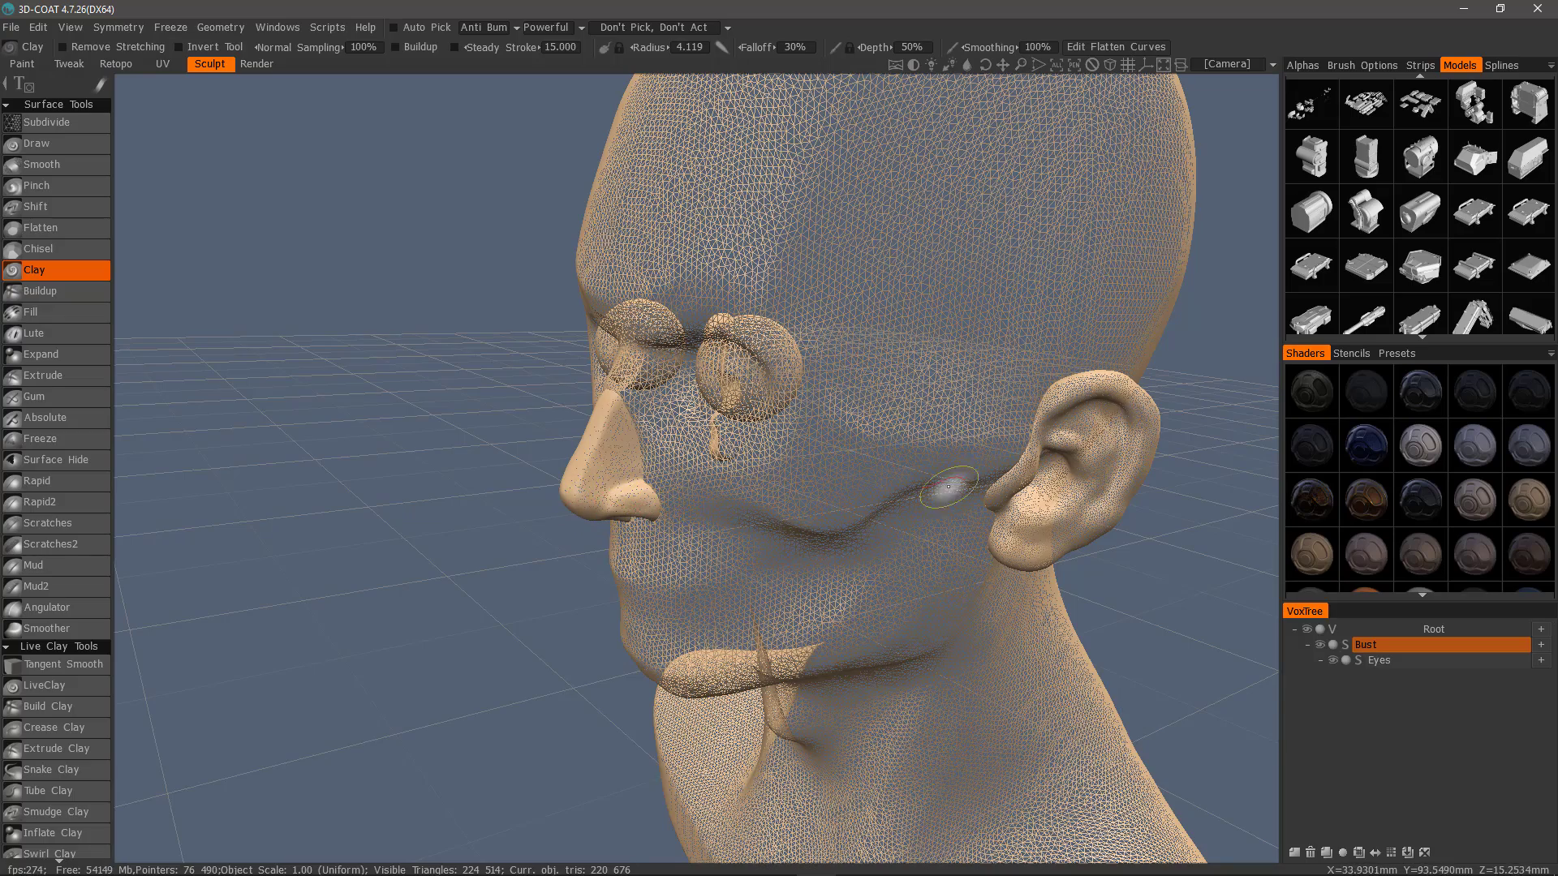
pyautogui.moveTo(1049, 425); pyautogui.dragTo(341, 268, button='right')
# Step: Start a new scene for Voxel Sculpting from the head bust template
pyautogui.click(10, 29)
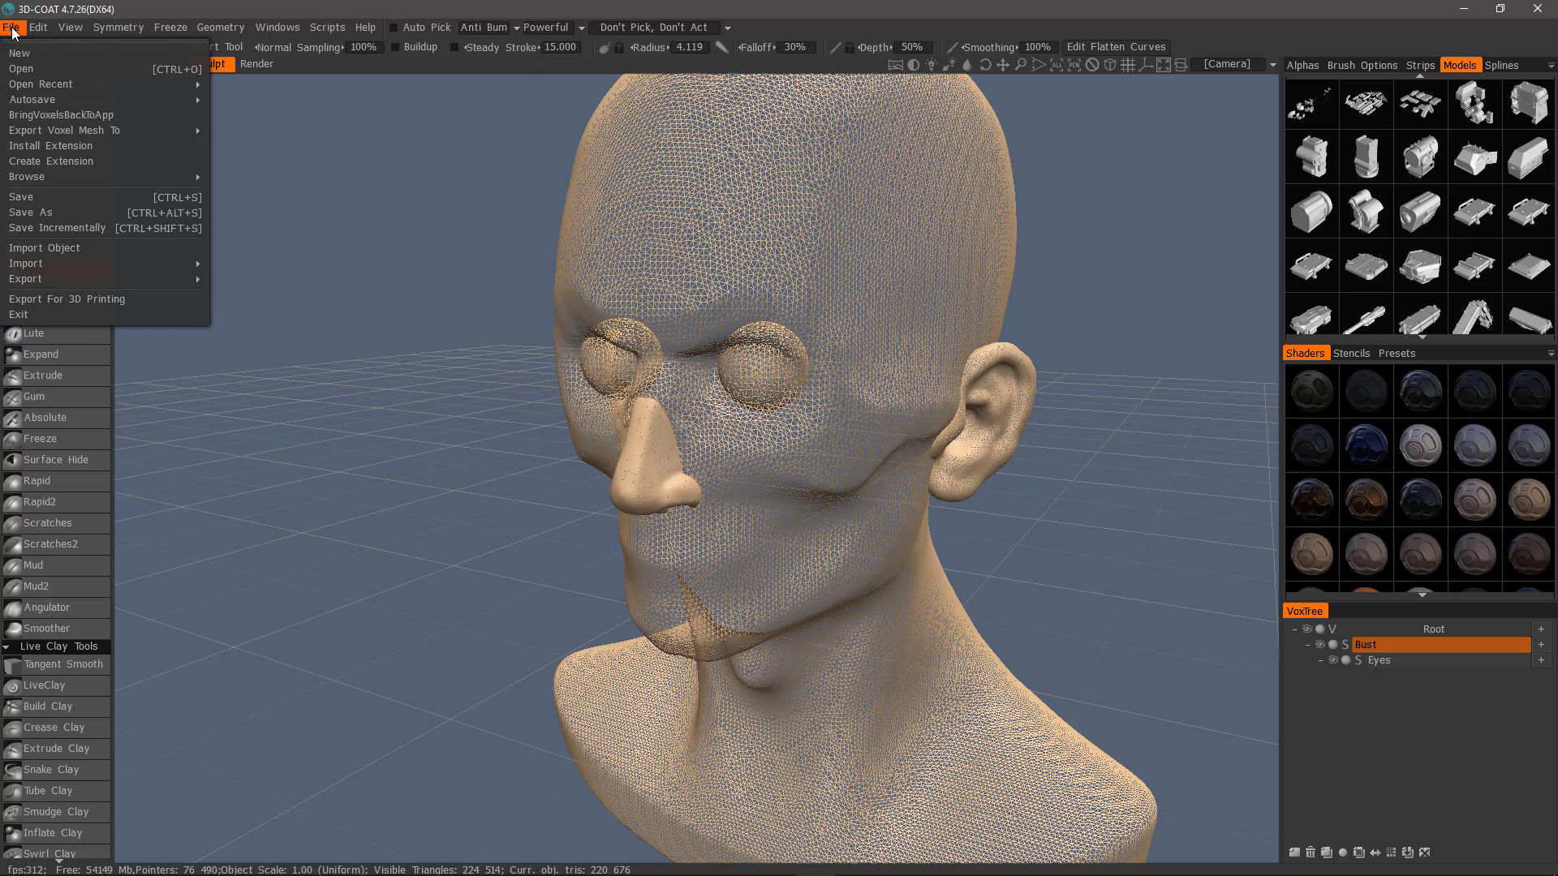
pyautogui.click(36, 52)
pyautogui.click(695, 495)
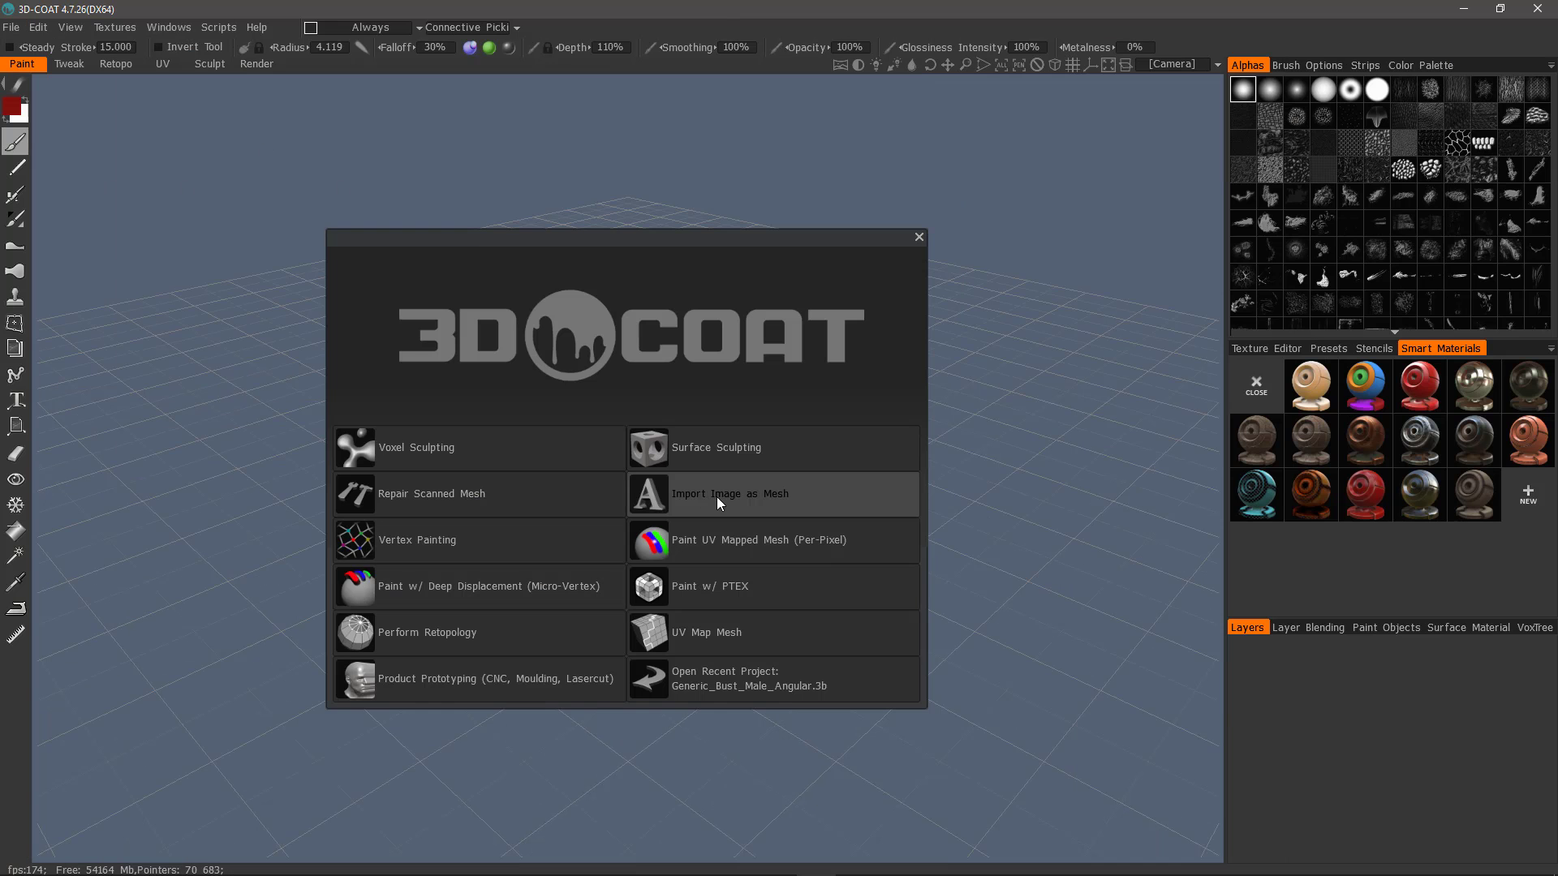
pyautogui.click(532, 454)
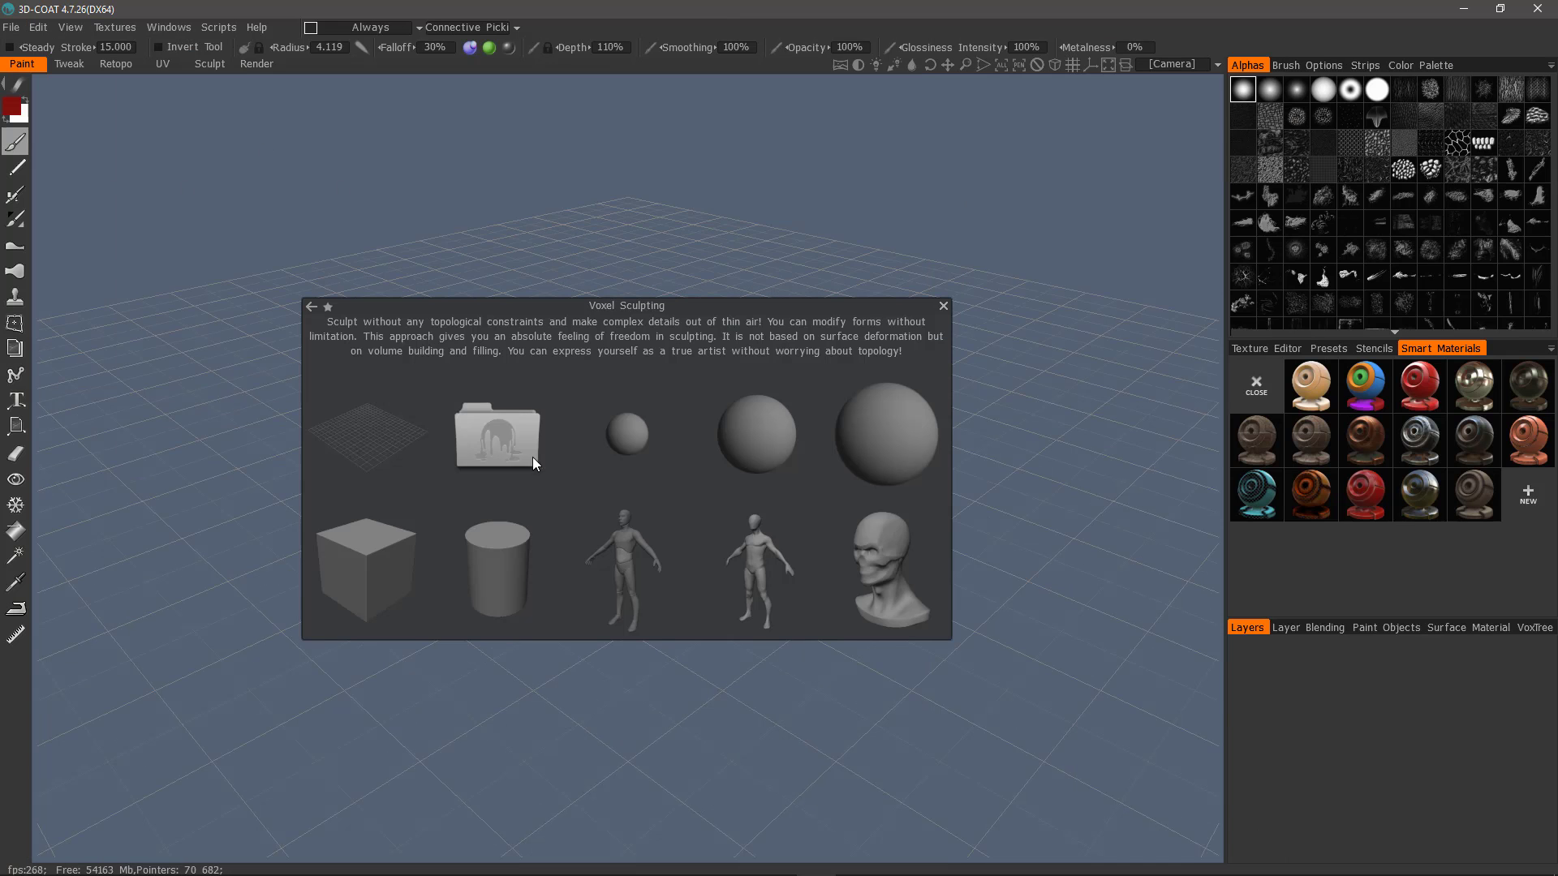
pyautogui.click(897, 591)
# Step: Merge the nose object Volume7 and the Ears object into the voxel Bust
pyautogui.moveTo(980, 597); pyautogui.dragTo(996, 499)
pyautogui.scroll(10, 991, 398)
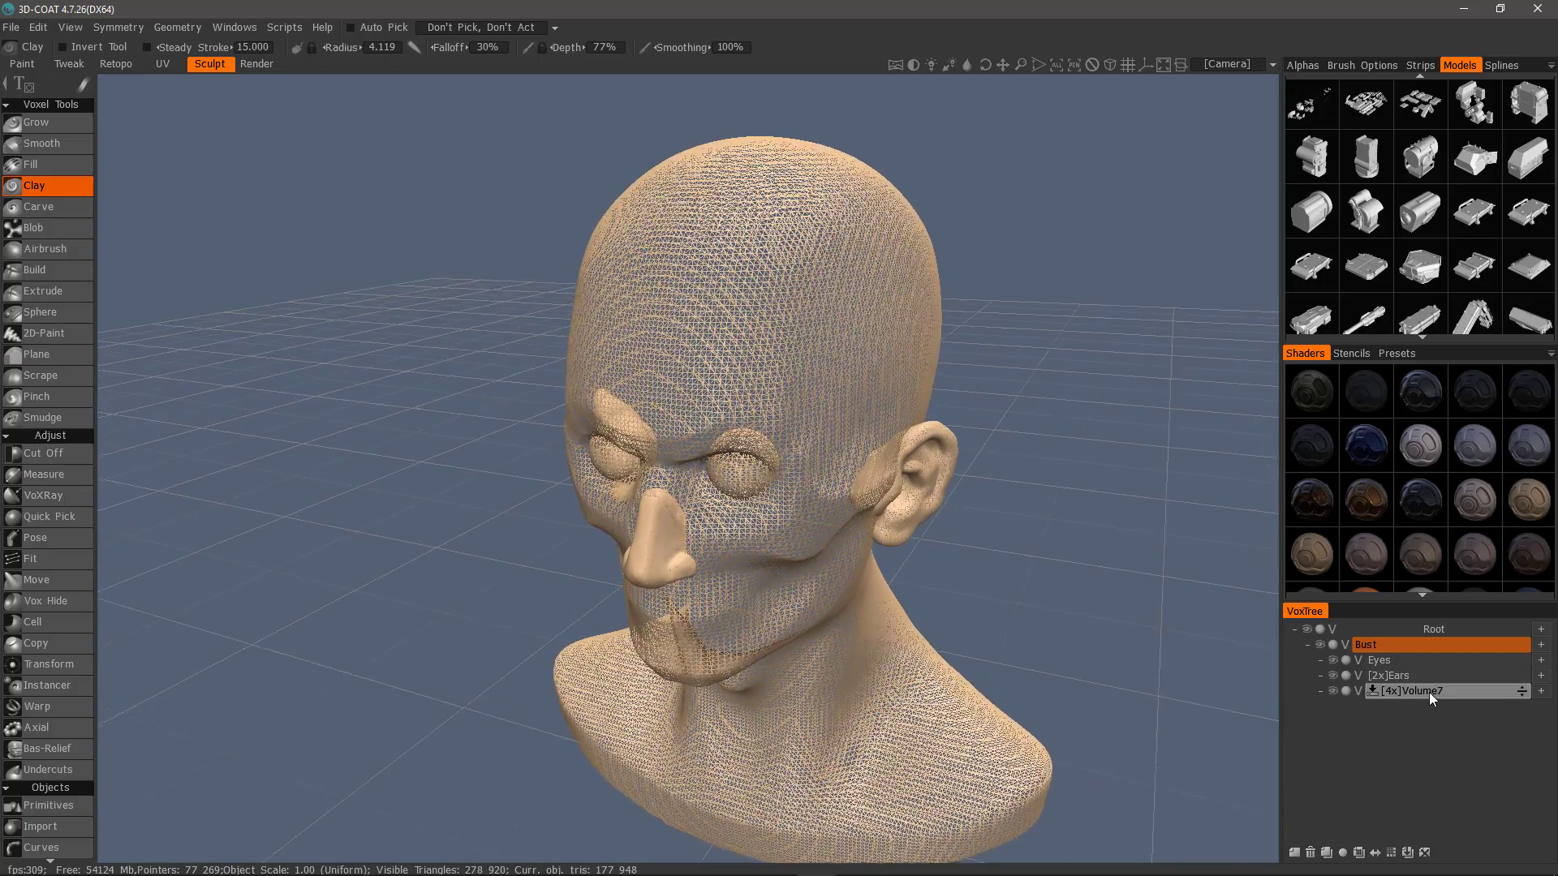
pyautogui.moveTo(1523, 692); pyautogui.dragTo(1508, 647)
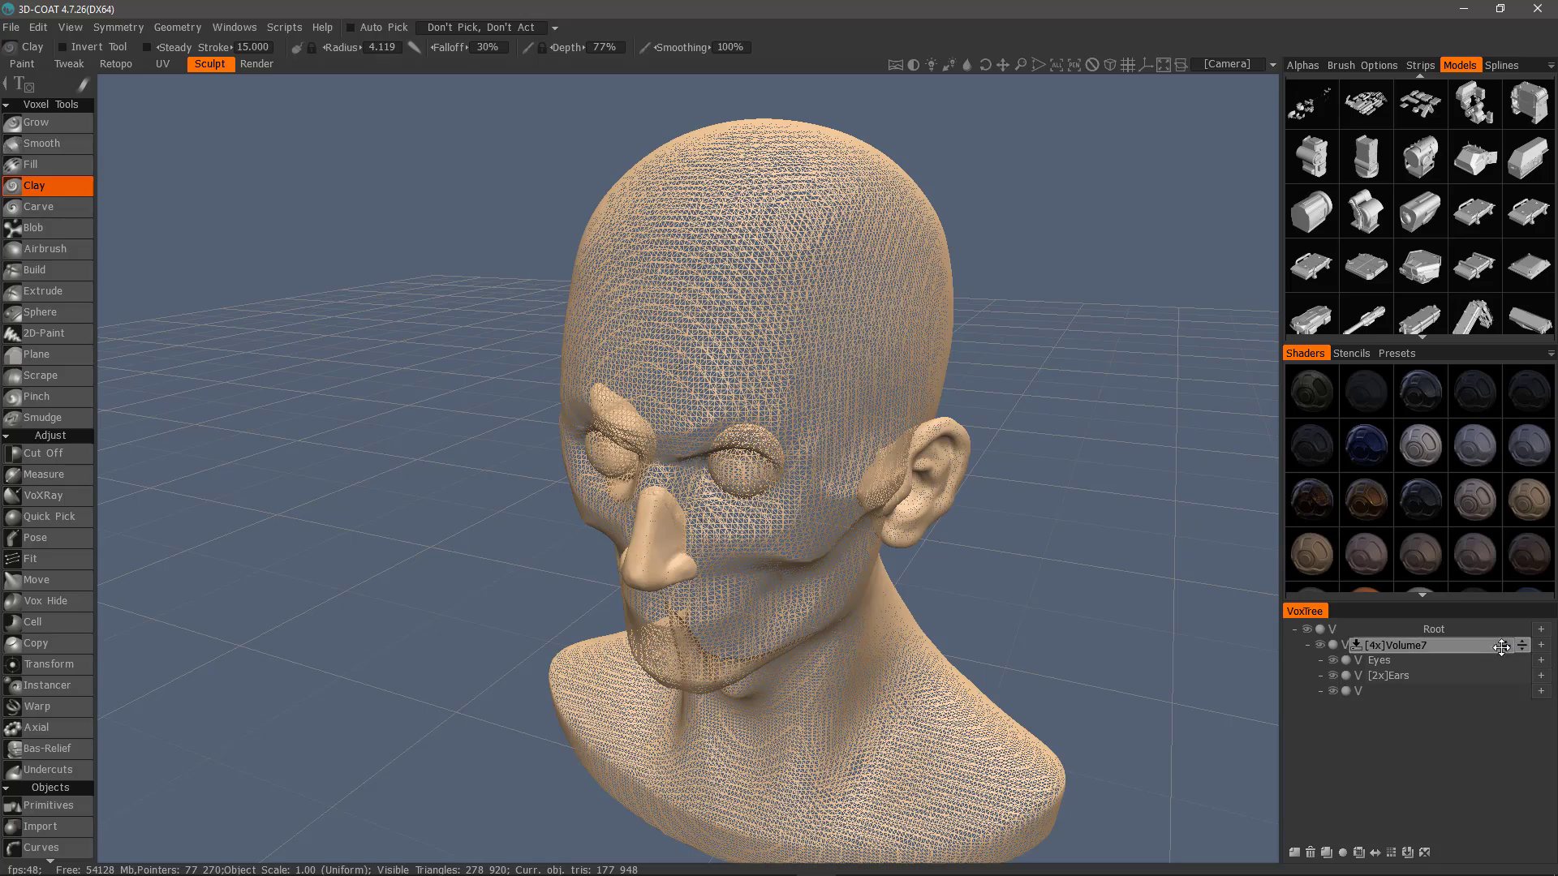
pyautogui.moveTo(1500, 645); pyautogui.dragTo(1501, 647)
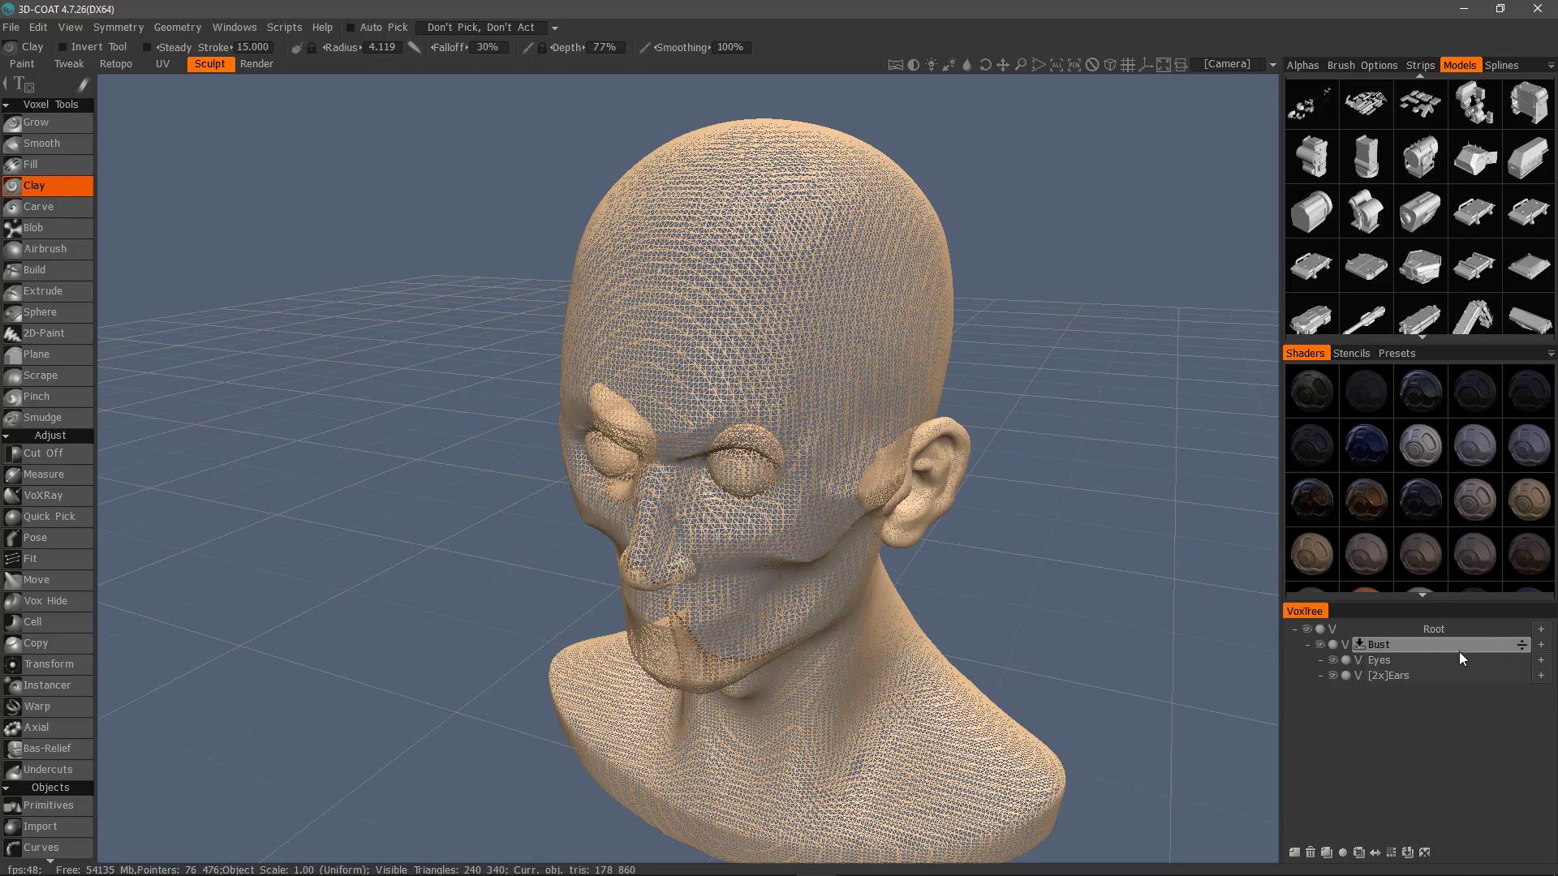
pyautogui.keyDown('alt'); pyautogui.moveTo(712, 590); pyautogui.dragTo(626, 586); pyautogui.keyUp('alt')
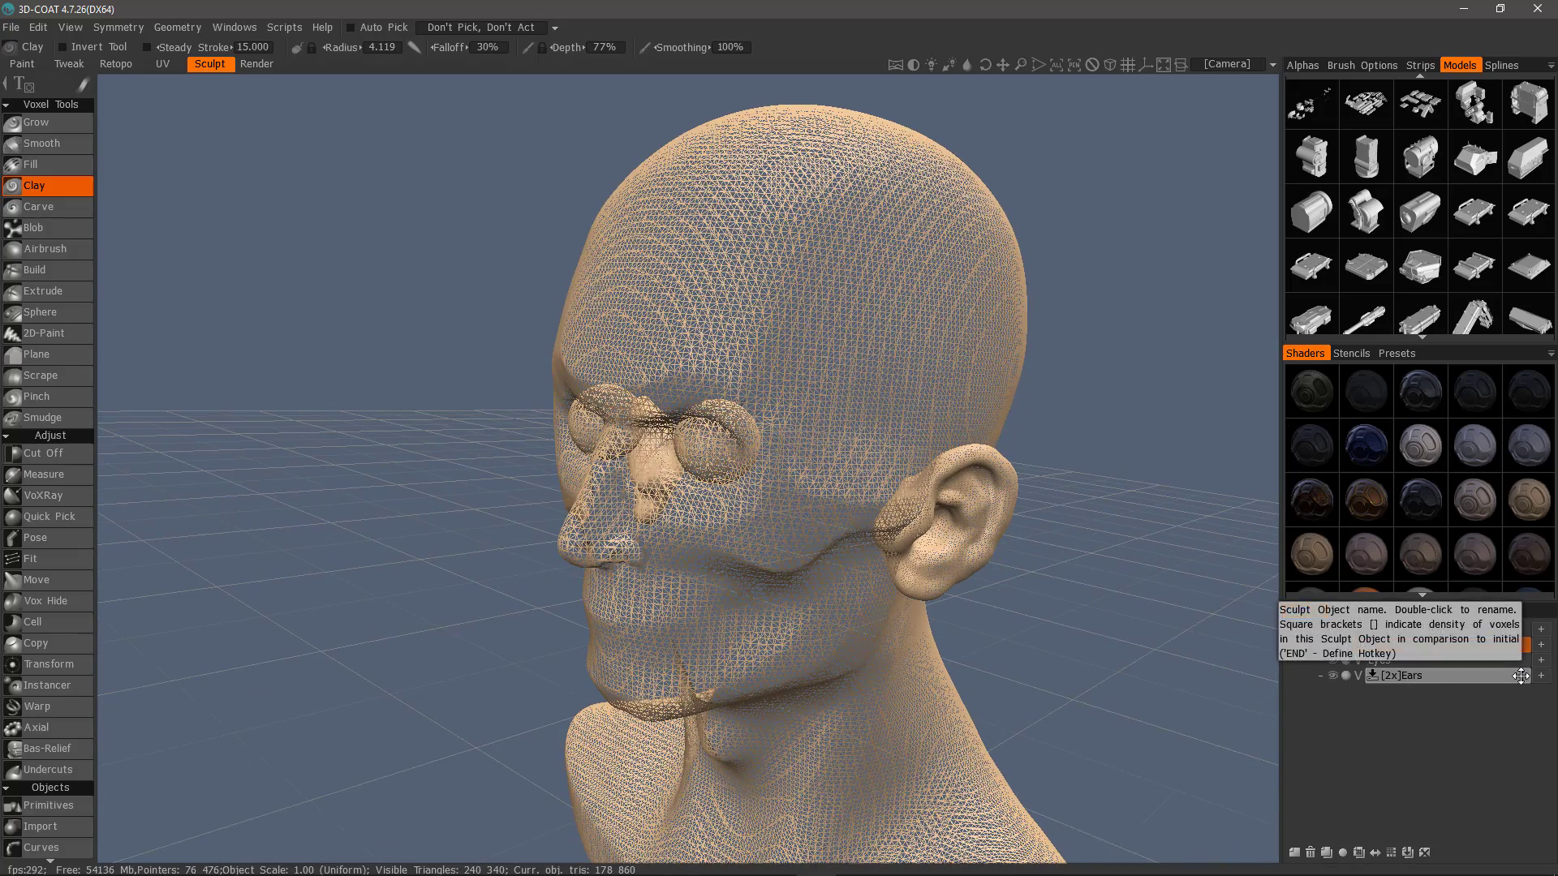
pyautogui.moveTo(1521, 676); pyautogui.dragTo(1521, 645)
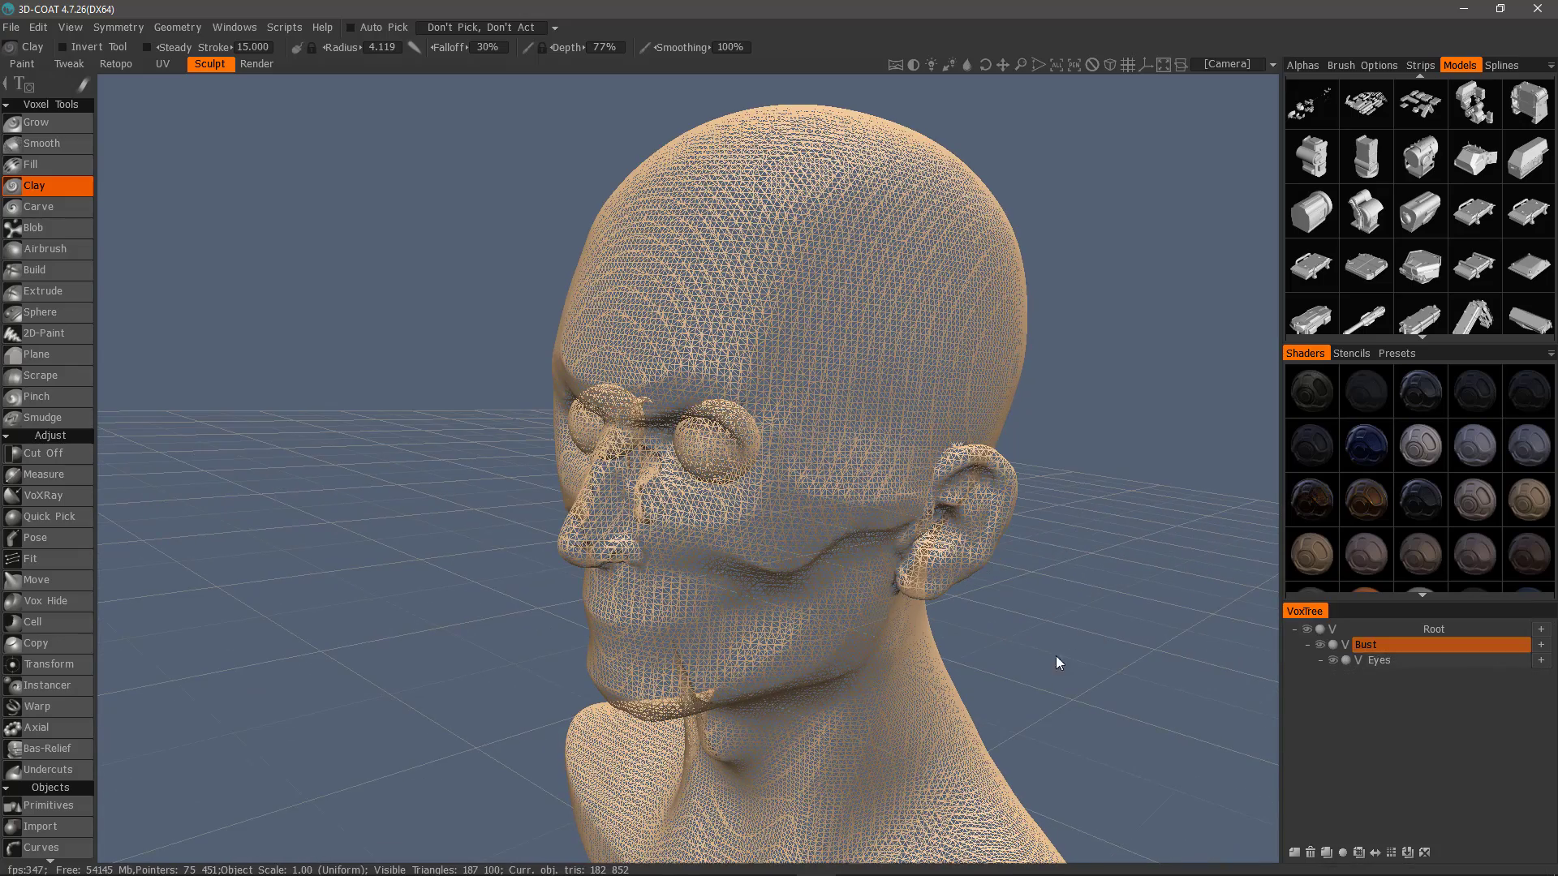
# Step: Raise the merged Bust's voxel density to 2x
pyautogui.keyDown('alt'); pyautogui.moveTo(1057, 660); pyautogui.dragTo(982, 516); pyautogui.keyUp('alt')
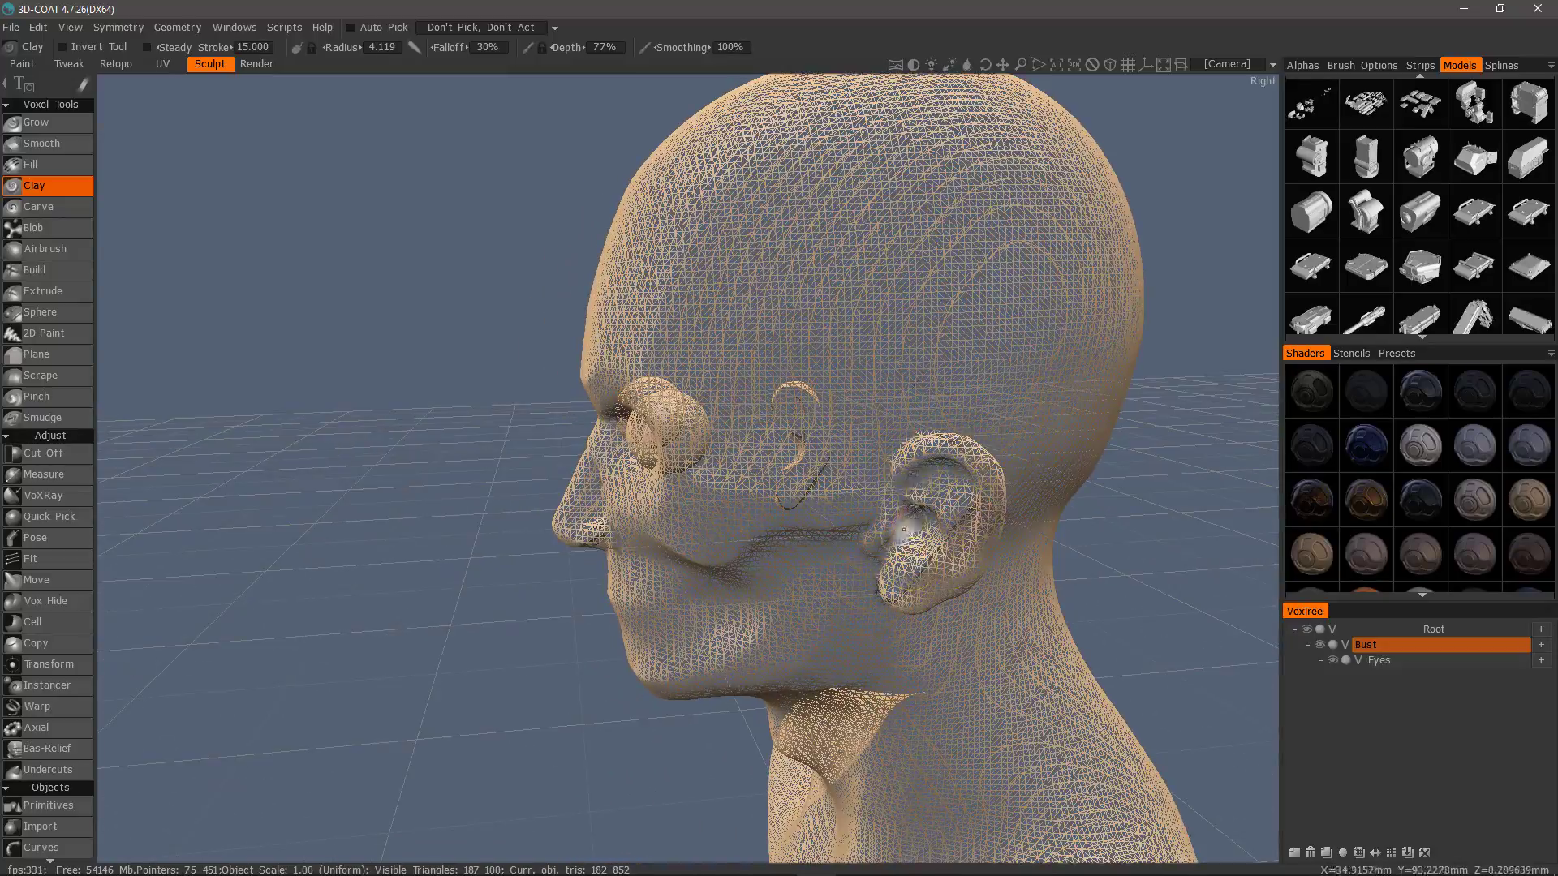
pyautogui.keyDown('alt'); pyautogui.moveTo(900, 561); pyautogui.dragTo(970, 475); pyautogui.keyUp('alt')
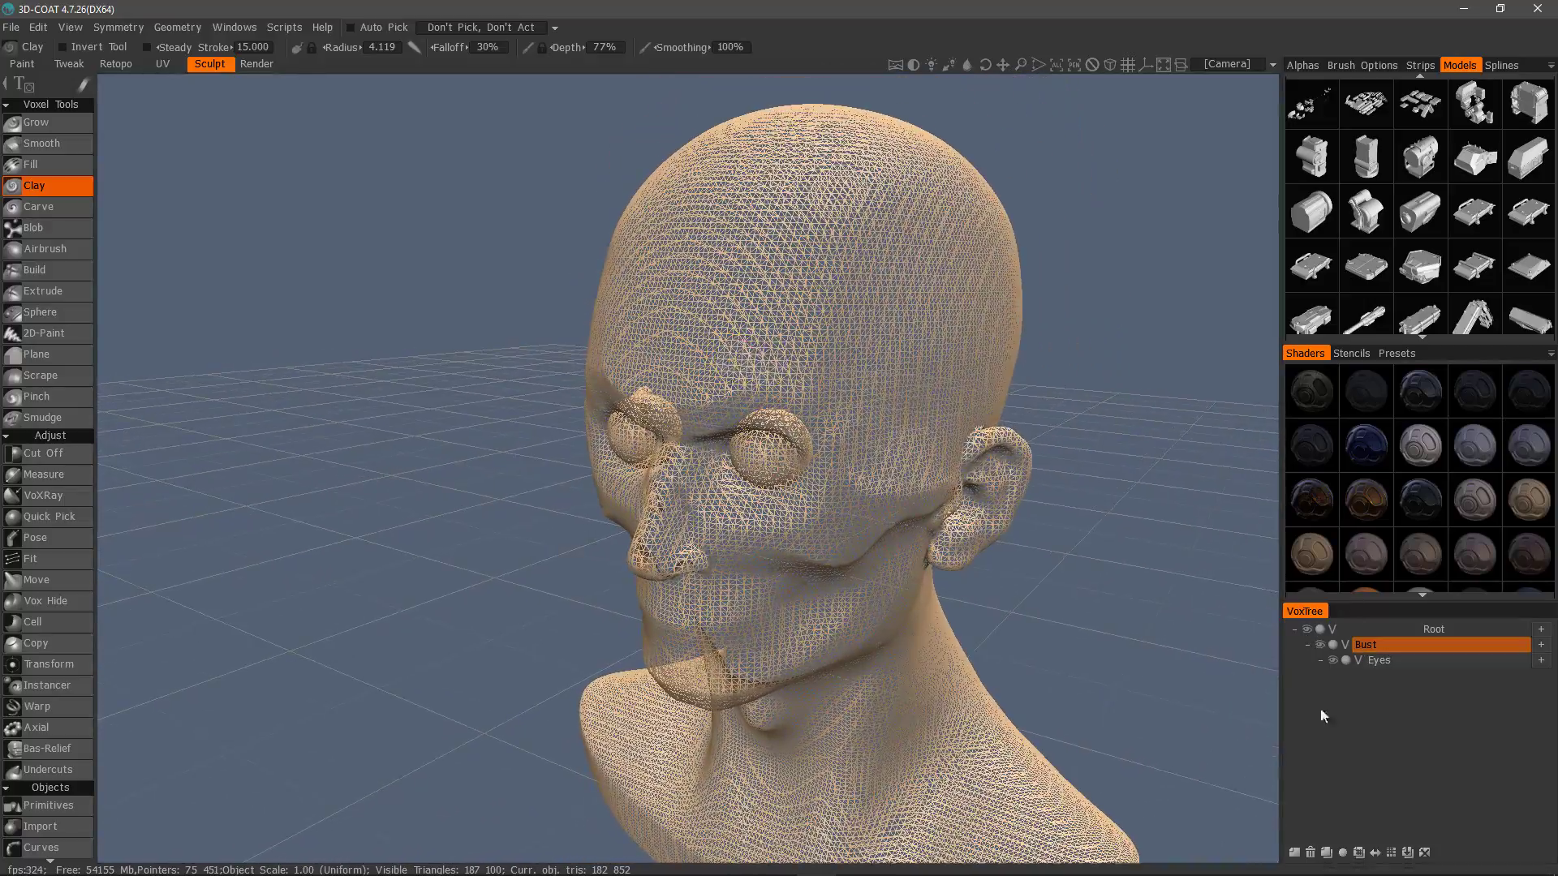
pyautogui.click(1390, 854)
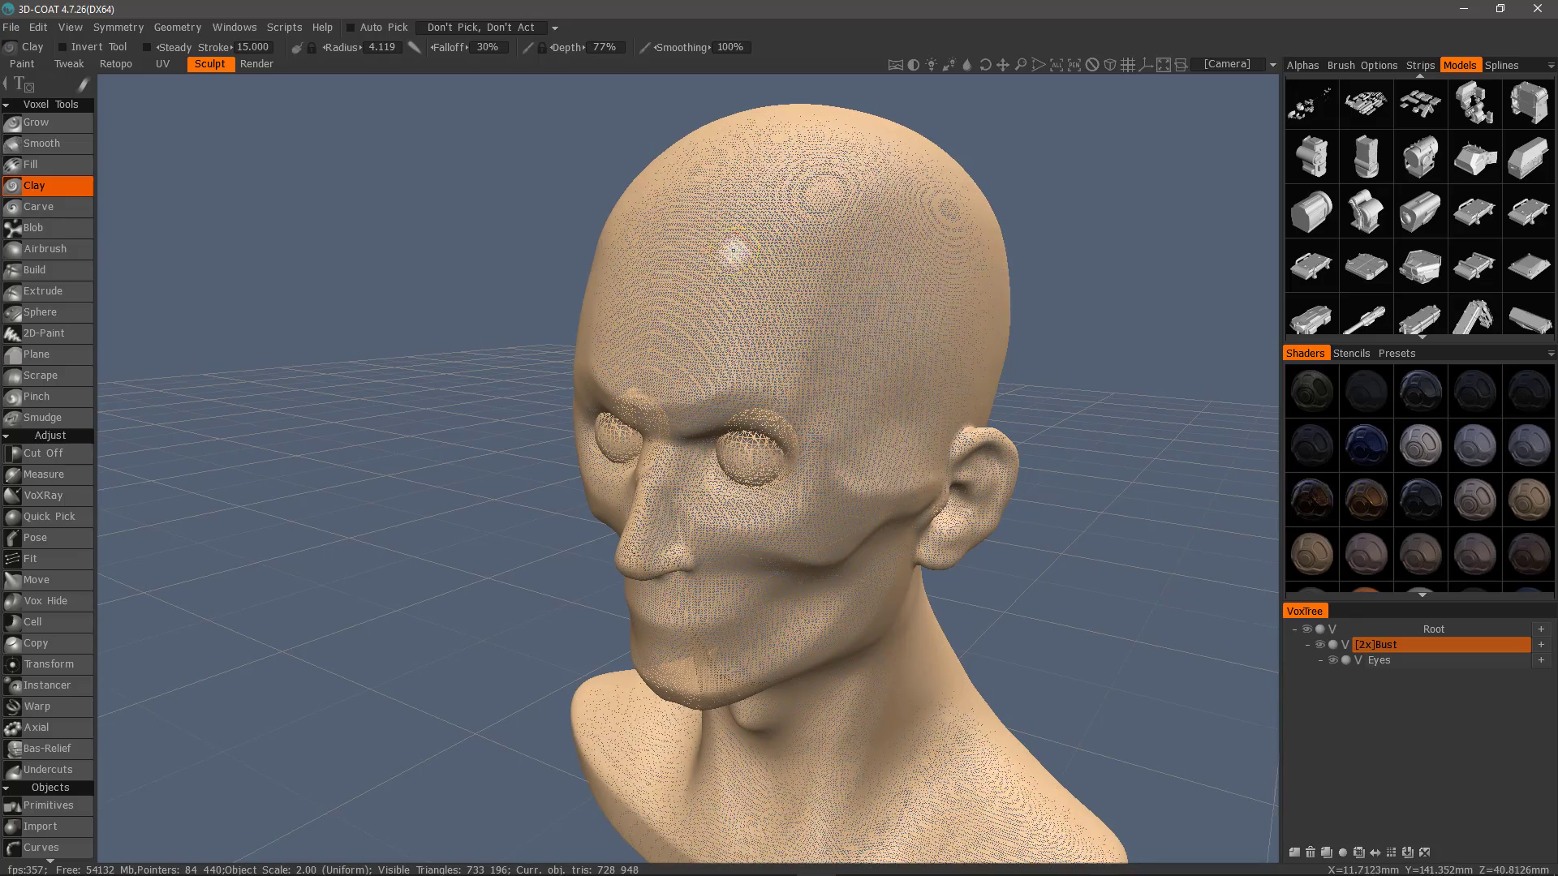
# Step: Build up material over the bust's left brow and forehead with the Build tool at radius 5.238
pyautogui.click(55, 271)
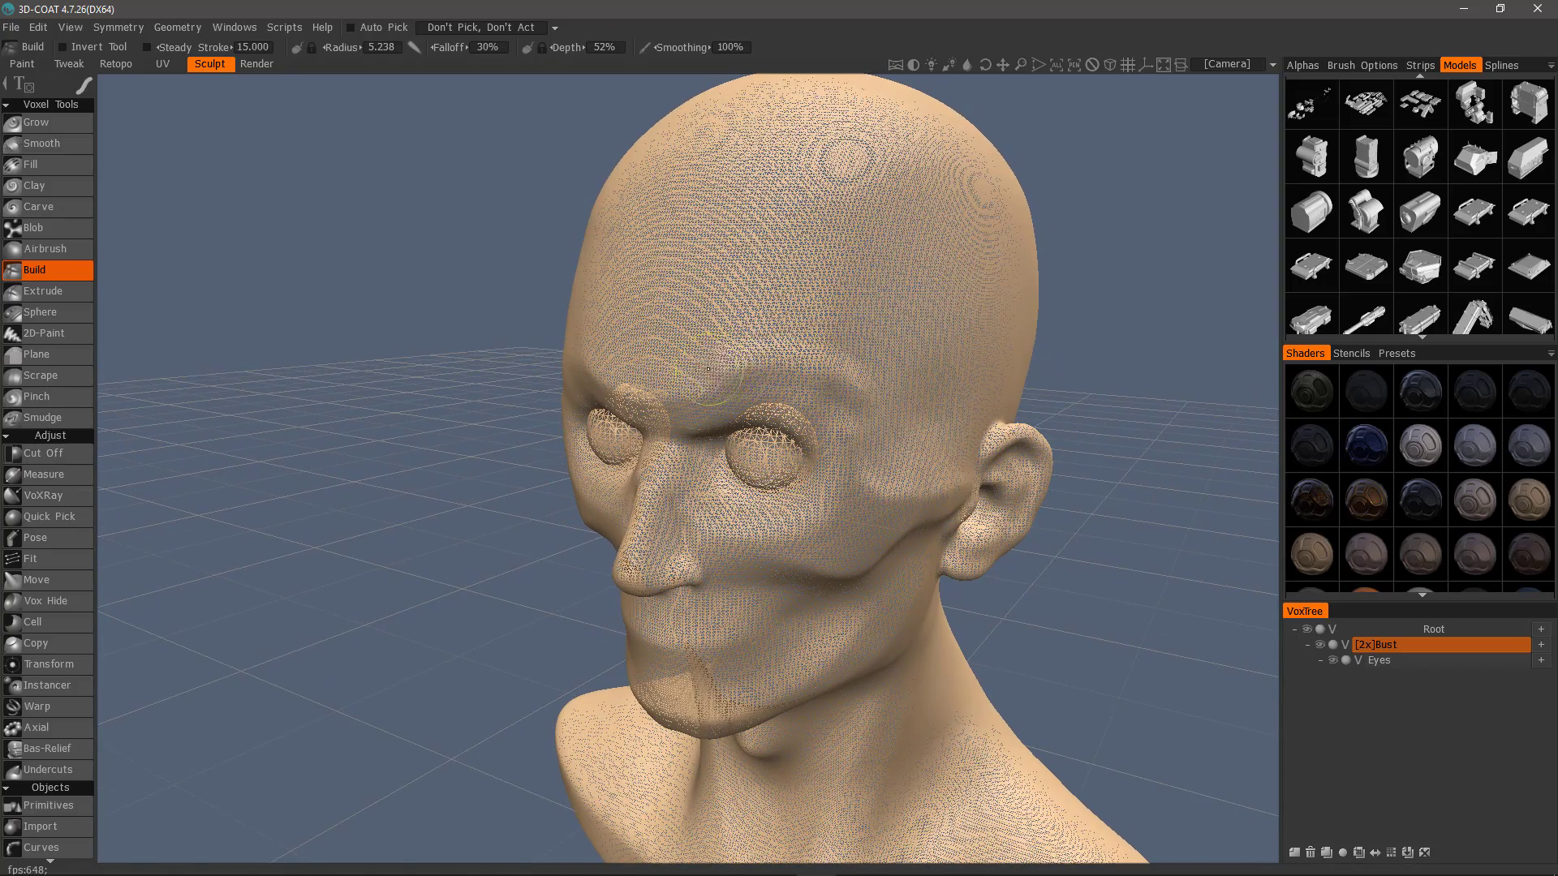
pyautogui.moveTo(848, 366)
pyautogui.mouseDown()
pyautogui.moveTo(714, 339)
pyautogui.moveTo(859, 316)
pyautogui.mouseUp()
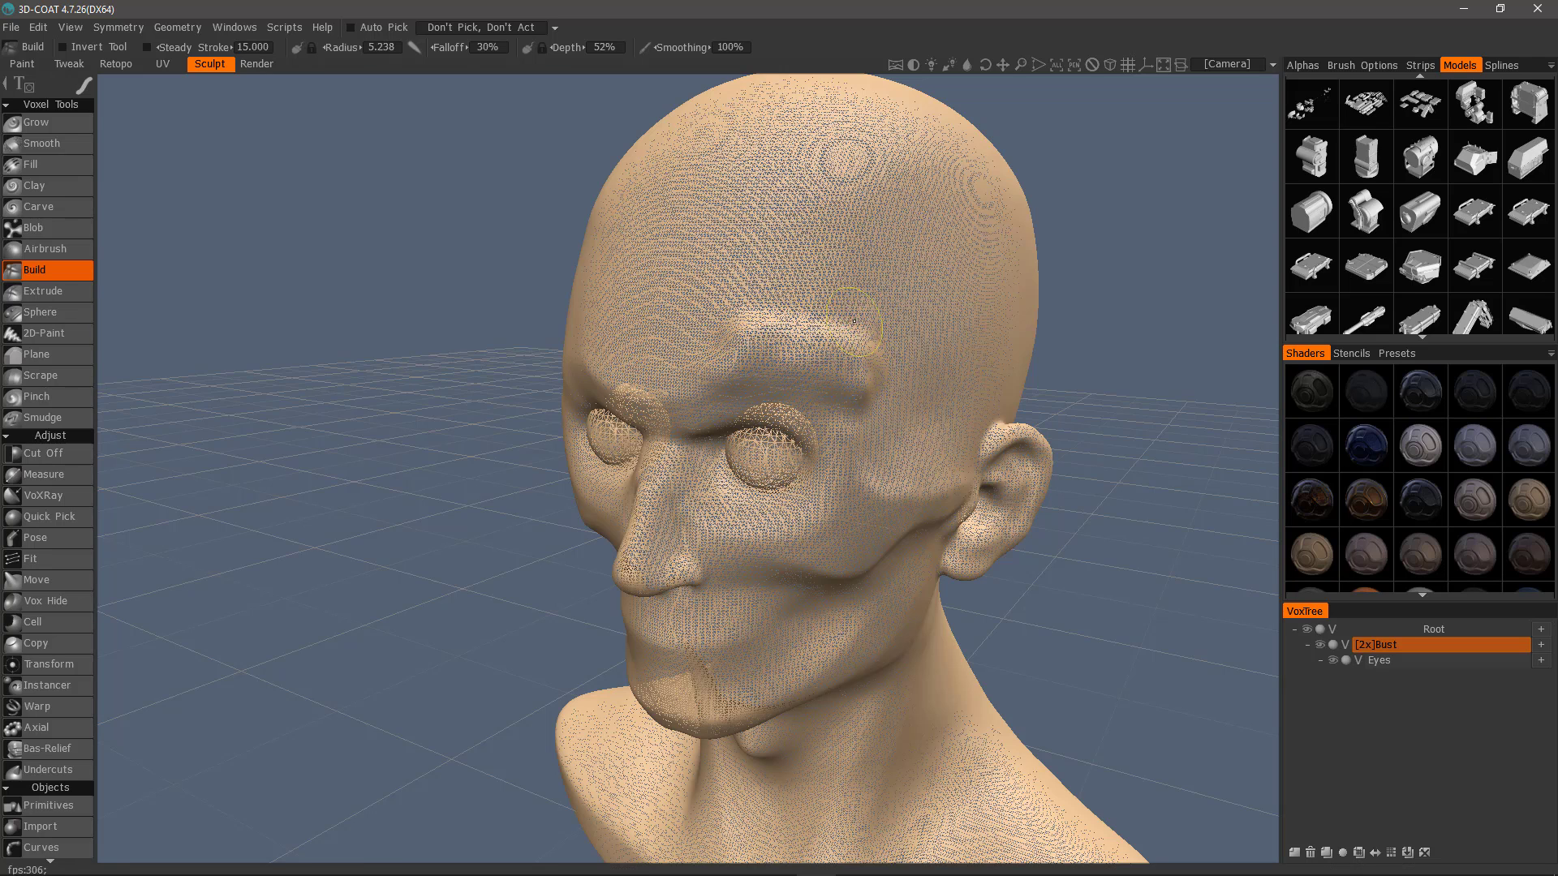
pyautogui.moveTo(746, 305)
pyautogui.mouseDown()
pyautogui.moveTo(863, 301)
pyautogui.moveTo(865, 288)
pyautogui.mouseUp()
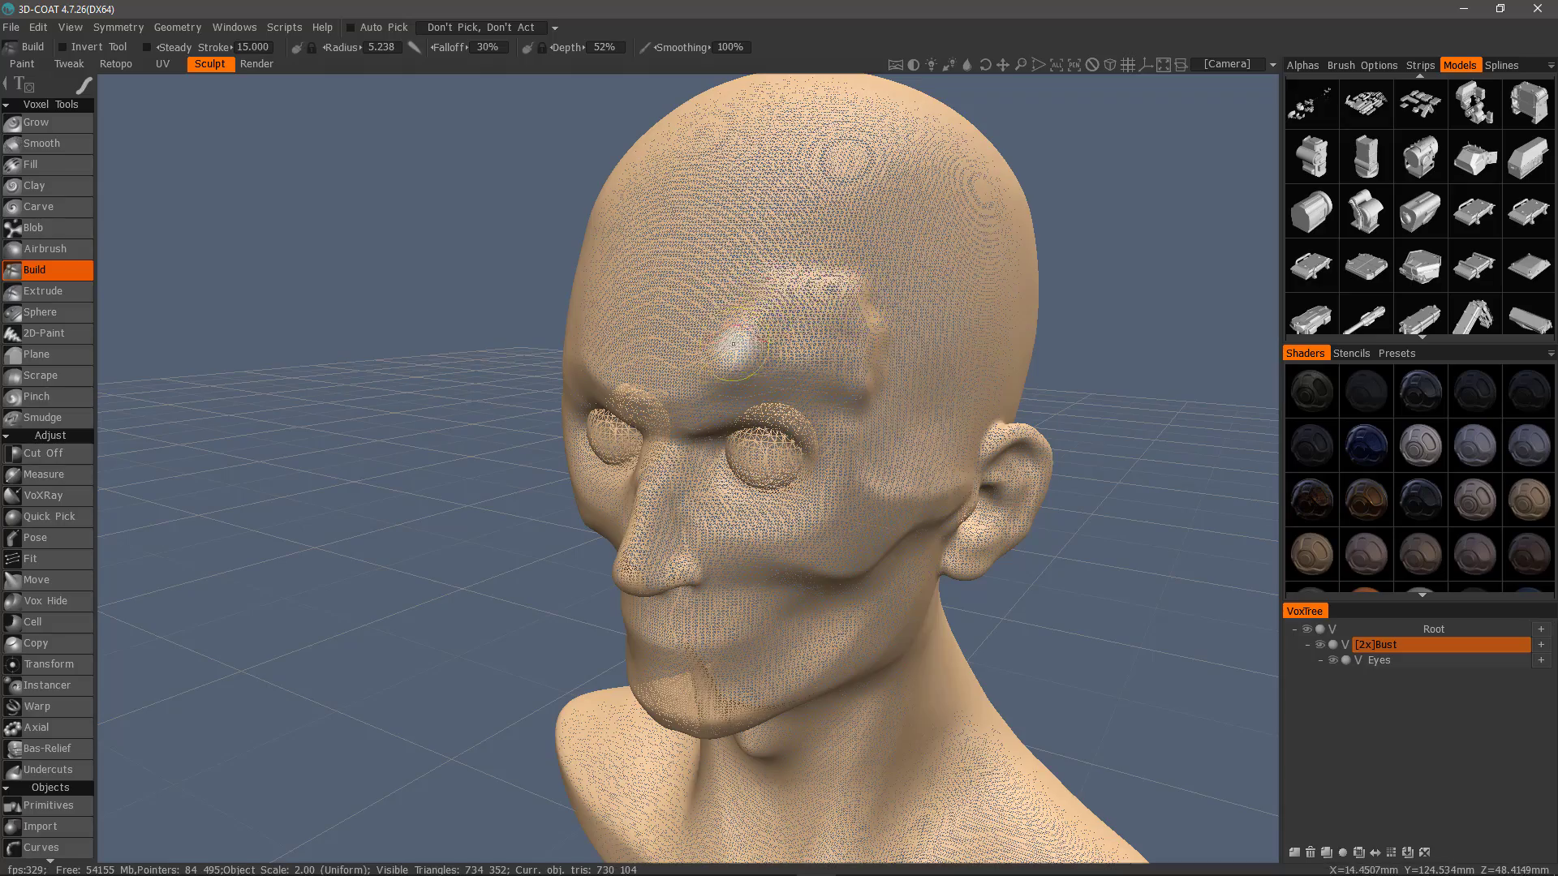
pyautogui.moveTo(734, 344)
pyautogui.keyDown('alt'); pyautogui.mouseDown()
pyautogui.moveTo(713, 376)
pyautogui.moveTo(841, 357)
pyautogui.moveTo(786, 400)
pyautogui.moveTo(873, 398)
pyautogui.mouseUp(); pyautogui.keyUp('alt')
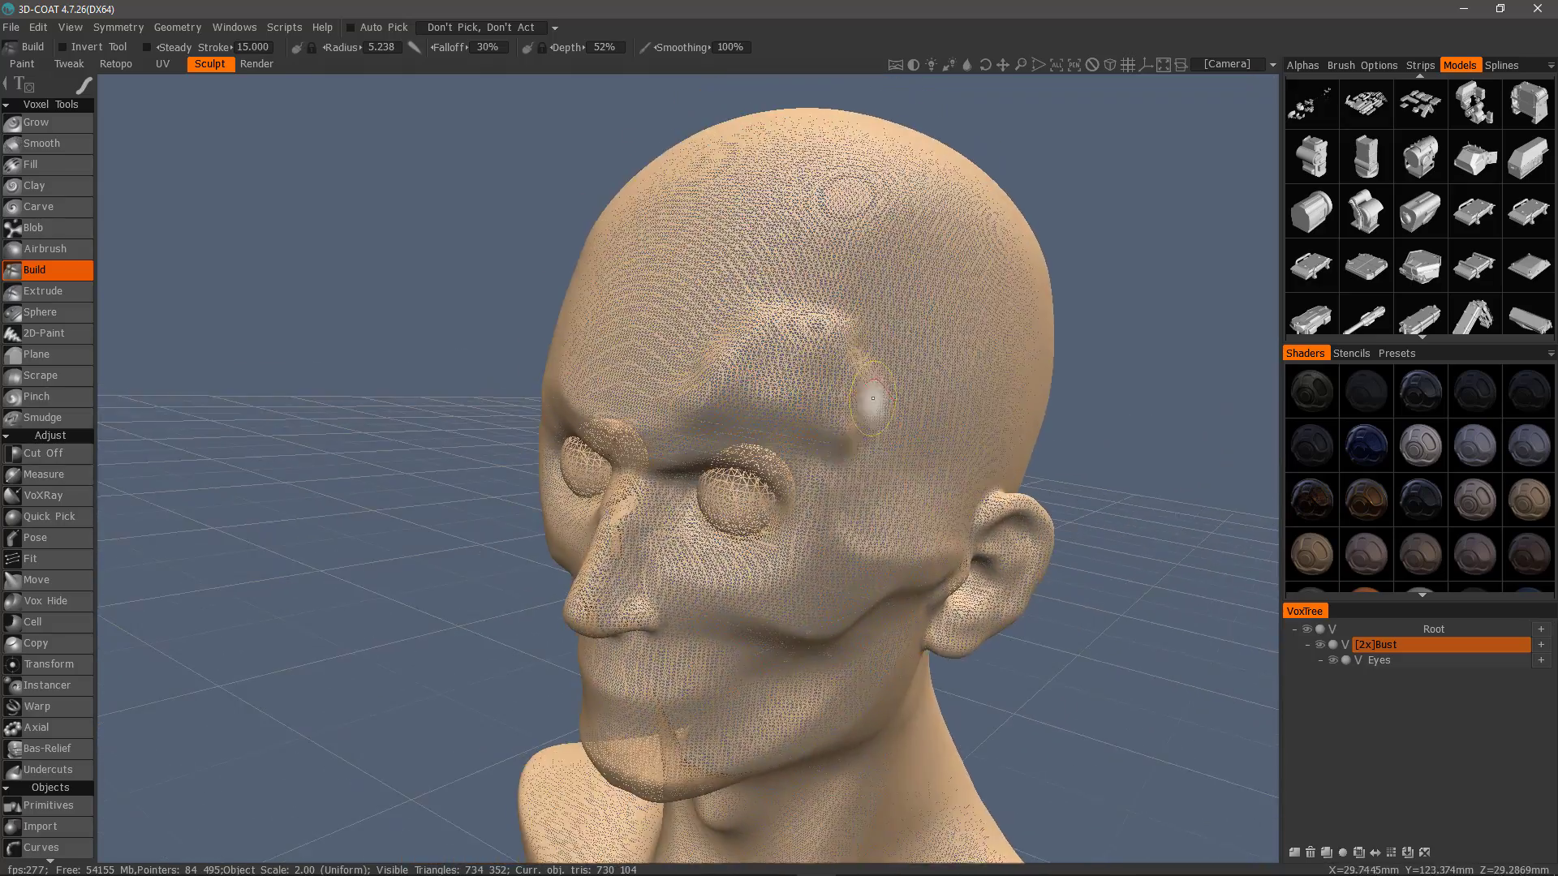
# Step: Undo the Build strokes on the left brow and forehead
pyautogui.hotkey('ctrl', 'z')
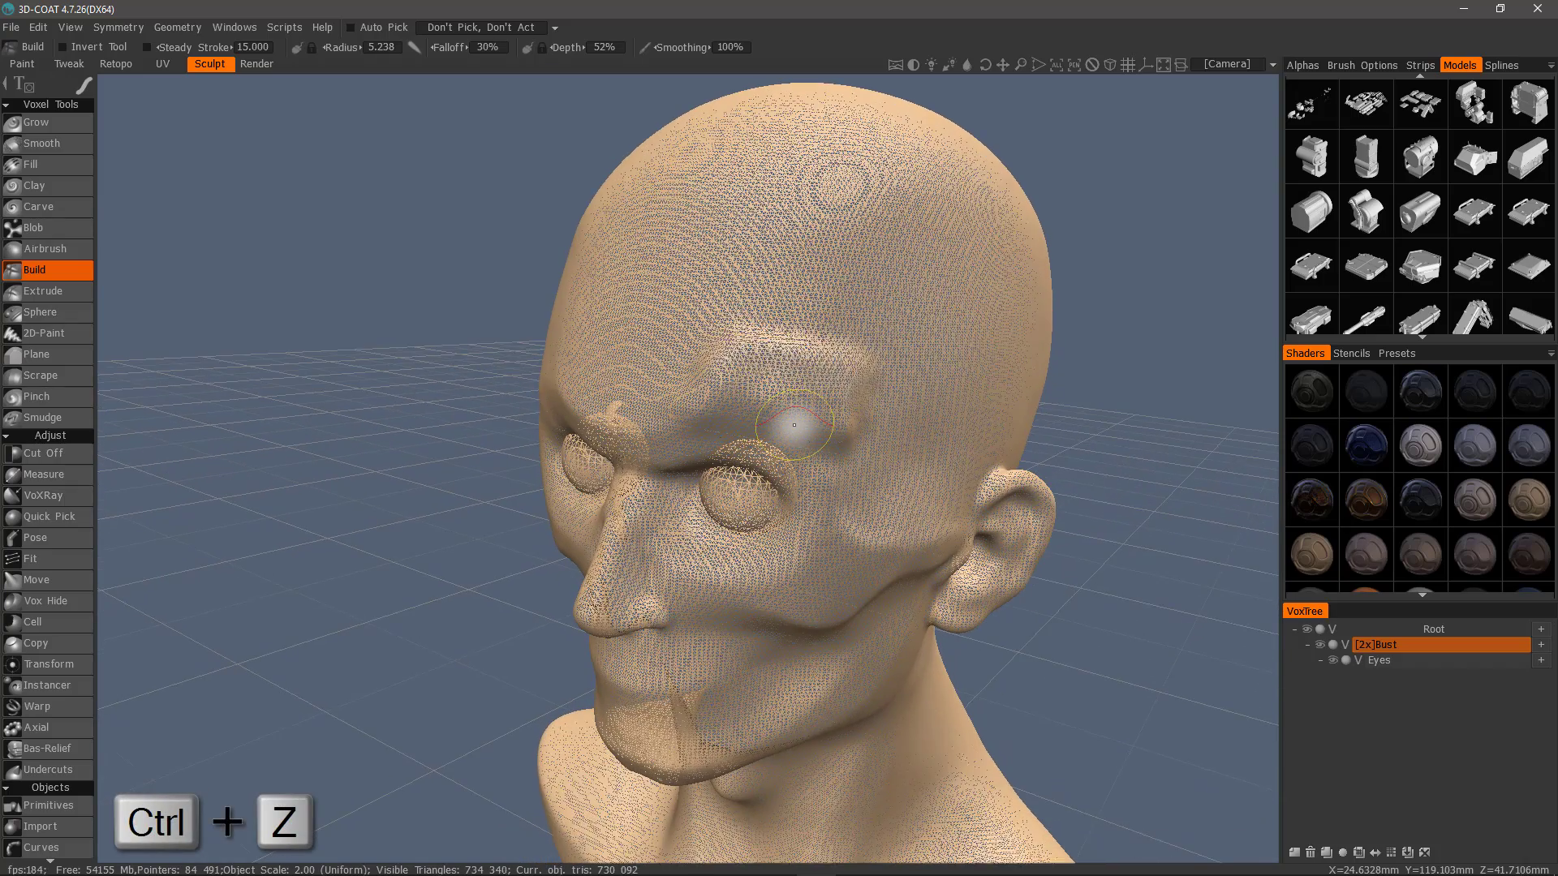
pyautogui.hotkey('ctrl', 'z')
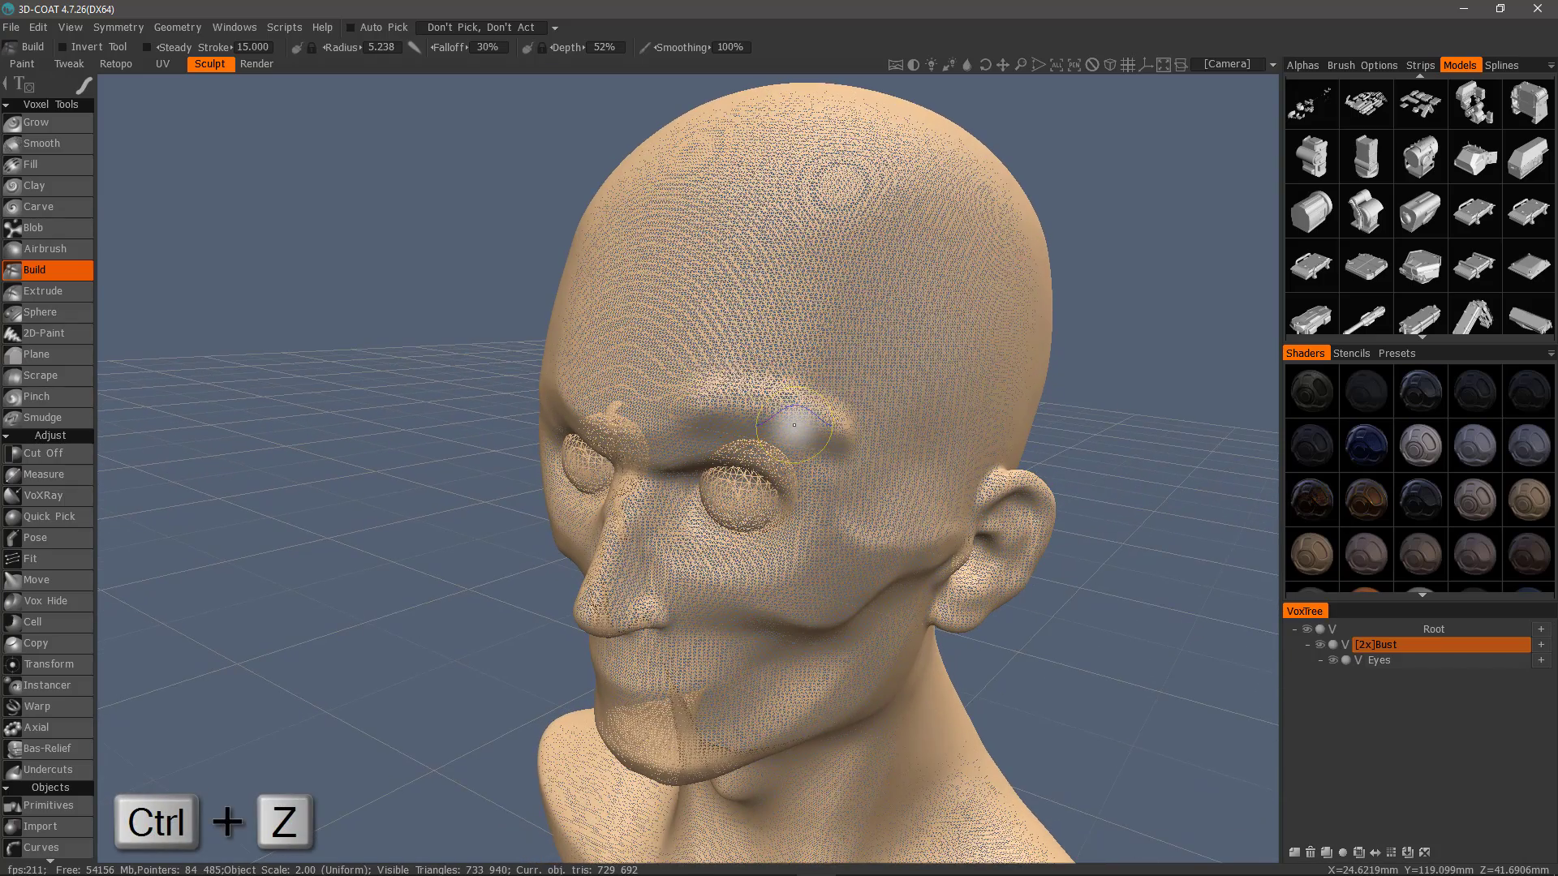
pyautogui.hotkey('ctrl', 'z')
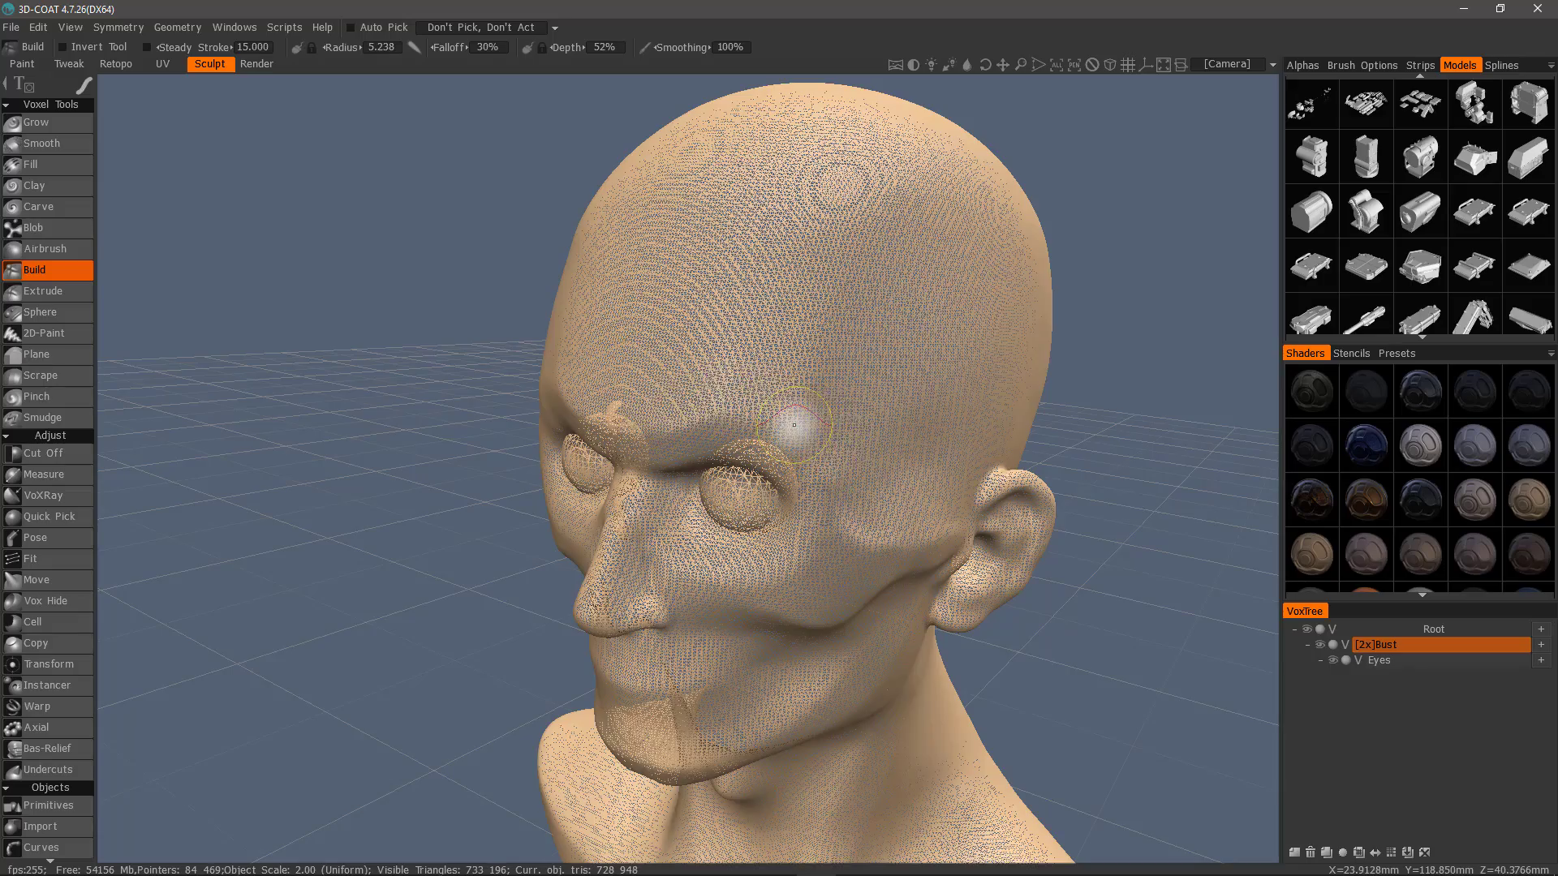
# Step: Build up material above the bust's left eye with the Build tool at a smaller radius of 3.524
pyautogui.moveTo(657, 404)
pyautogui.keyDown('alt'); pyautogui.mouseDown()
pyautogui.moveTo(710, 362)
pyautogui.moveTo(670, 421)
pyautogui.moveTo(660, 373)
pyautogui.moveTo(665, 418)
pyautogui.mouseUp(); pyautogui.keyUp('alt')
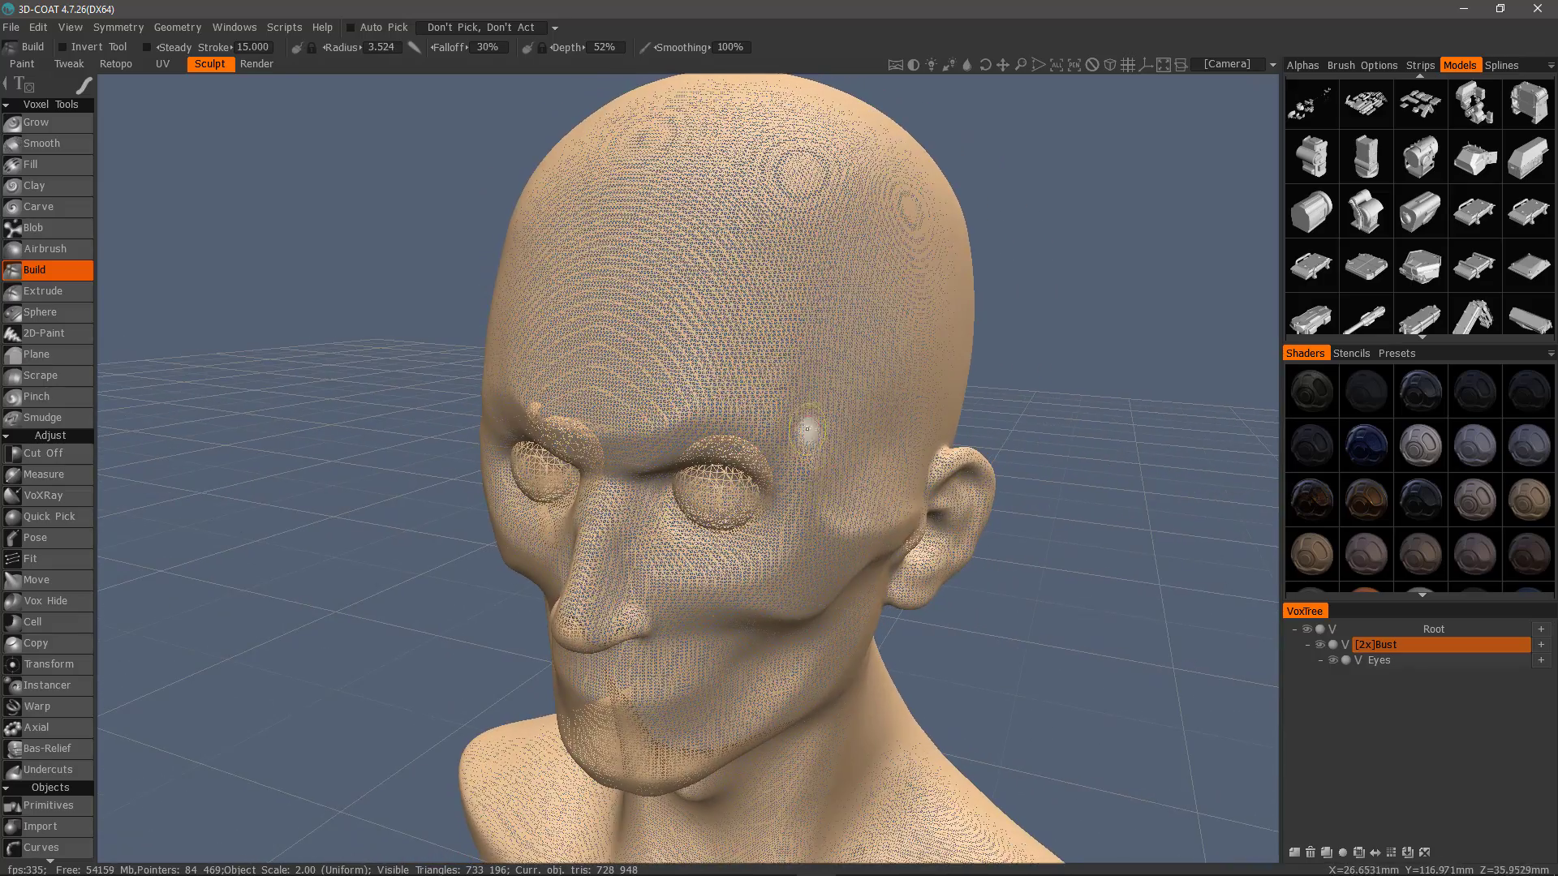
pyautogui.keyDown('alt'); pyautogui.moveTo(787, 327); pyautogui.dragTo(925, 249); pyautogui.keyUp('alt')
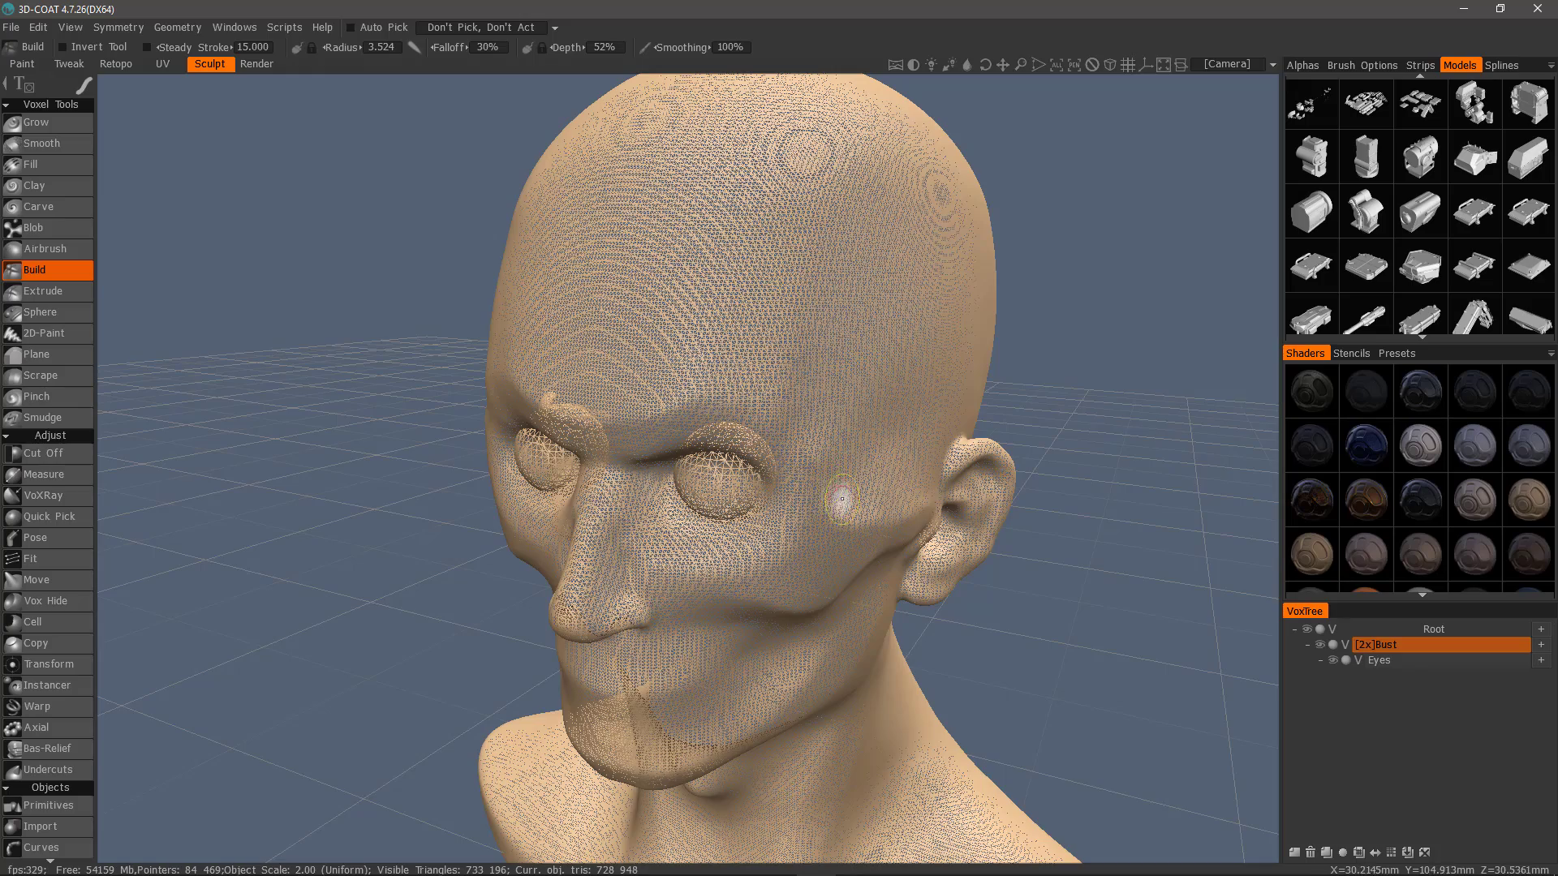
pyautogui.keyDown('alt'); pyautogui.moveTo(838, 511); pyautogui.dragTo(987, 385); pyautogui.keyUp('alt')
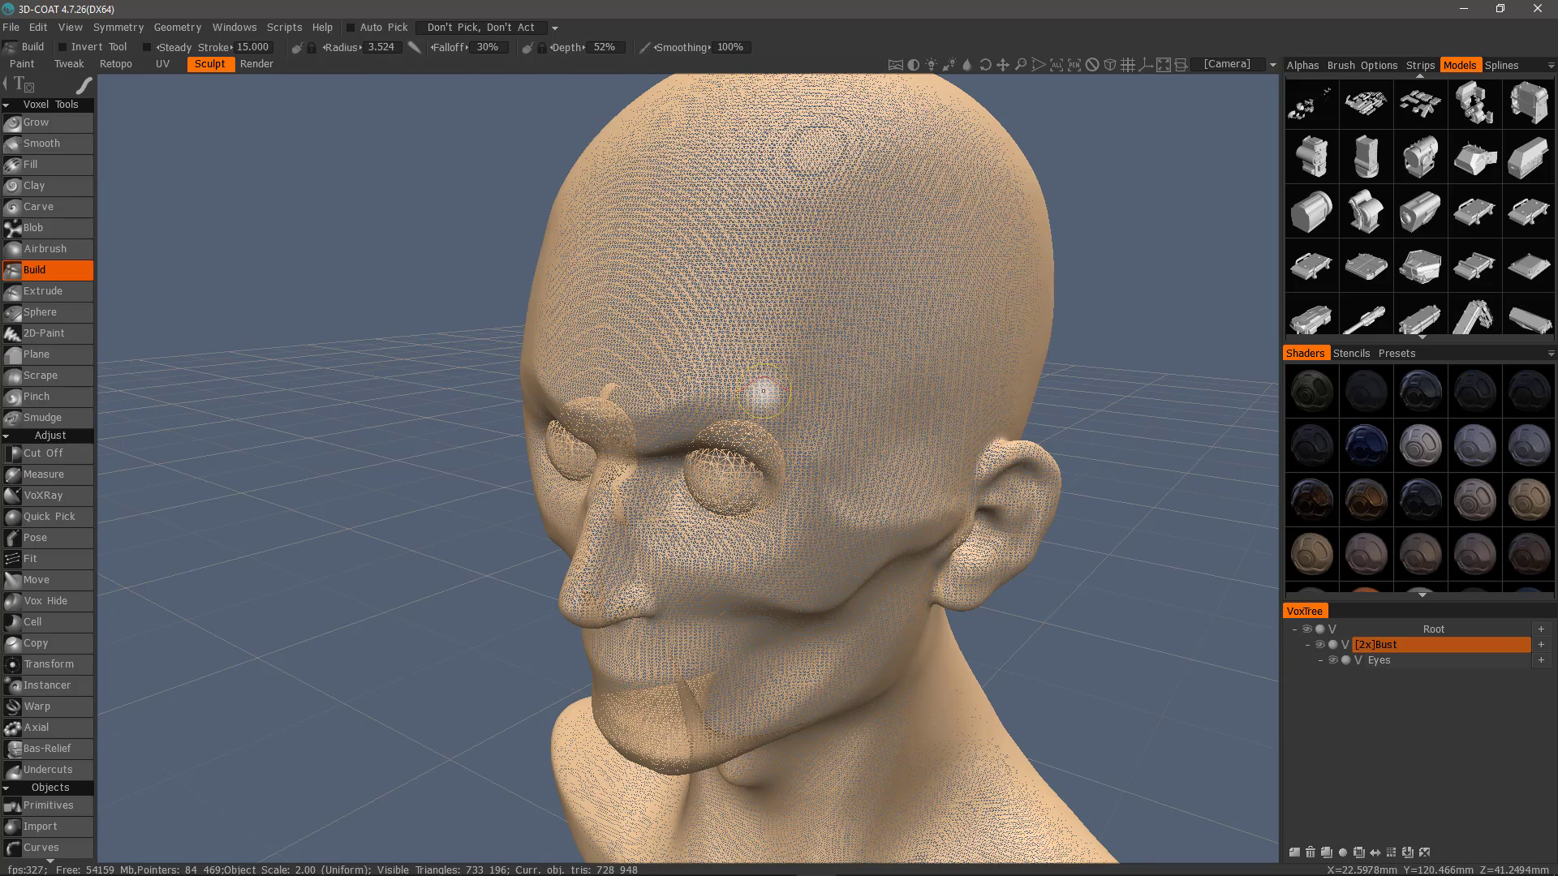
pyautogui.moveTo(804, 412)
pyautogui.mouseDown()
pyautogui.moveTo(730, 389)
pyautogui.moveTo(769, 365)
pyautogui.moveTo(751, 357)
pyautogui.moveTo(759, 342)
pyautogui.moveTo(793, 341)
pyautogui.moveTo(674, 358)
pyautogui.moveTo(539, 250)
pyautogui.moveTo(560, 271)
pyautogui.mouseUp()
# Step: Check the Use CUDA option among the geometry settings and inspect the built-up brow from several angles
pyautogui.moveTo(177, 28)
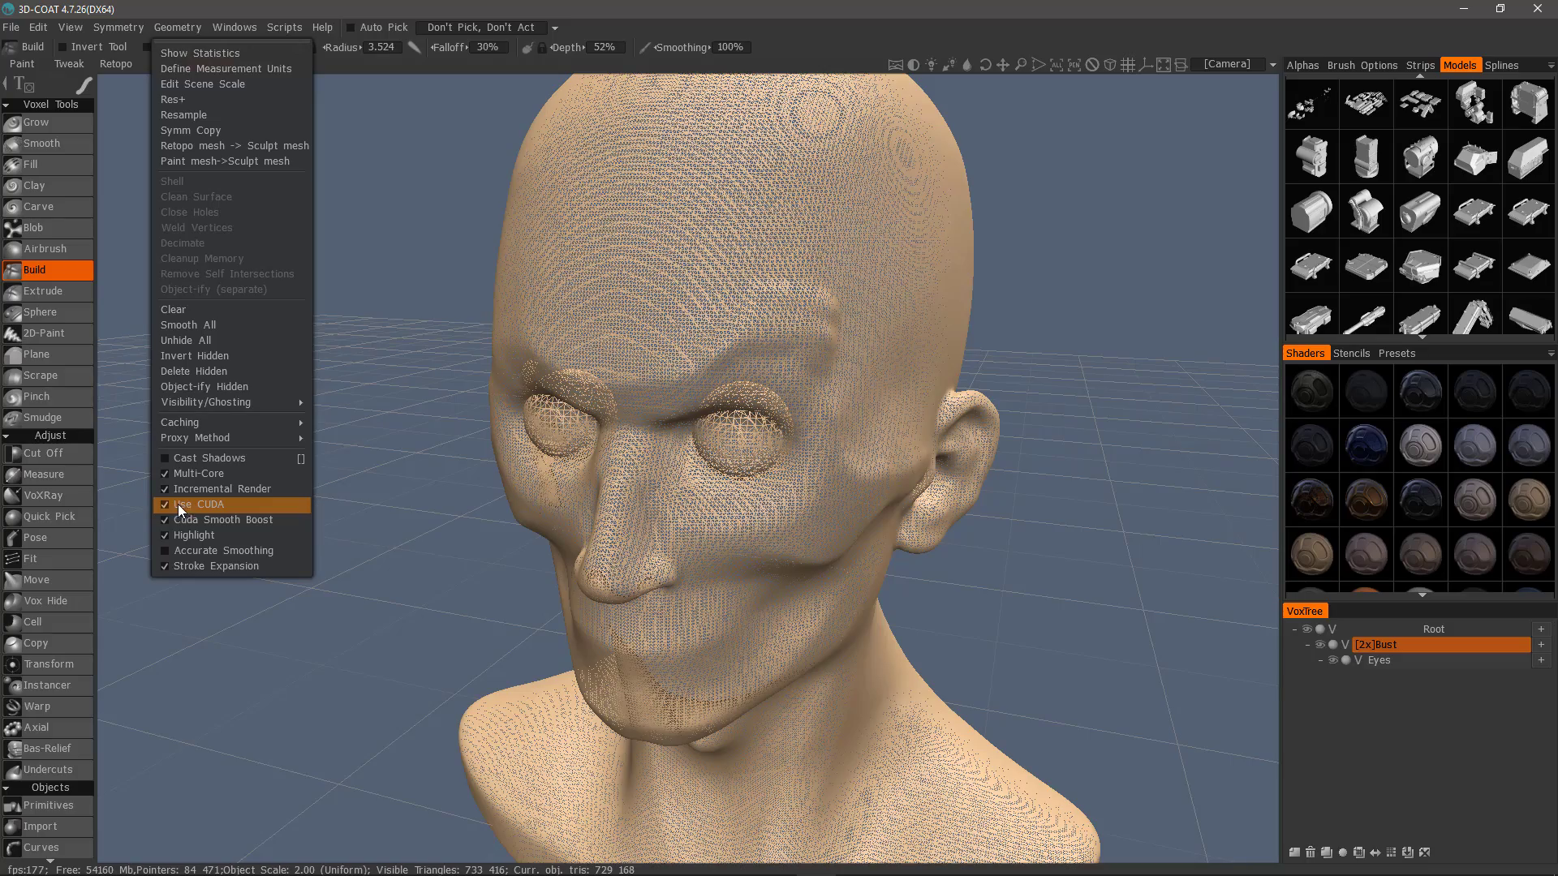
pyautogui.moveTo(478, 475)
pyautogui.keyDown('alt'); pyautogui.mouseDown()
pyautogui.moveTo(660, 344)
pyautogui.moveTo(879, 479)
pyautogui.moveTo(707, 332)
pyautogui.moveTo(775, 430)
pyautogui.moveTo(851, 424)
pyautogui.moveTo(932, 317)
pyautogui.moveTo(827, 357)
pyautogui.moveTo(780, 420)
pyautogui.mouseUp(); pyautogui.keyUp('alt')
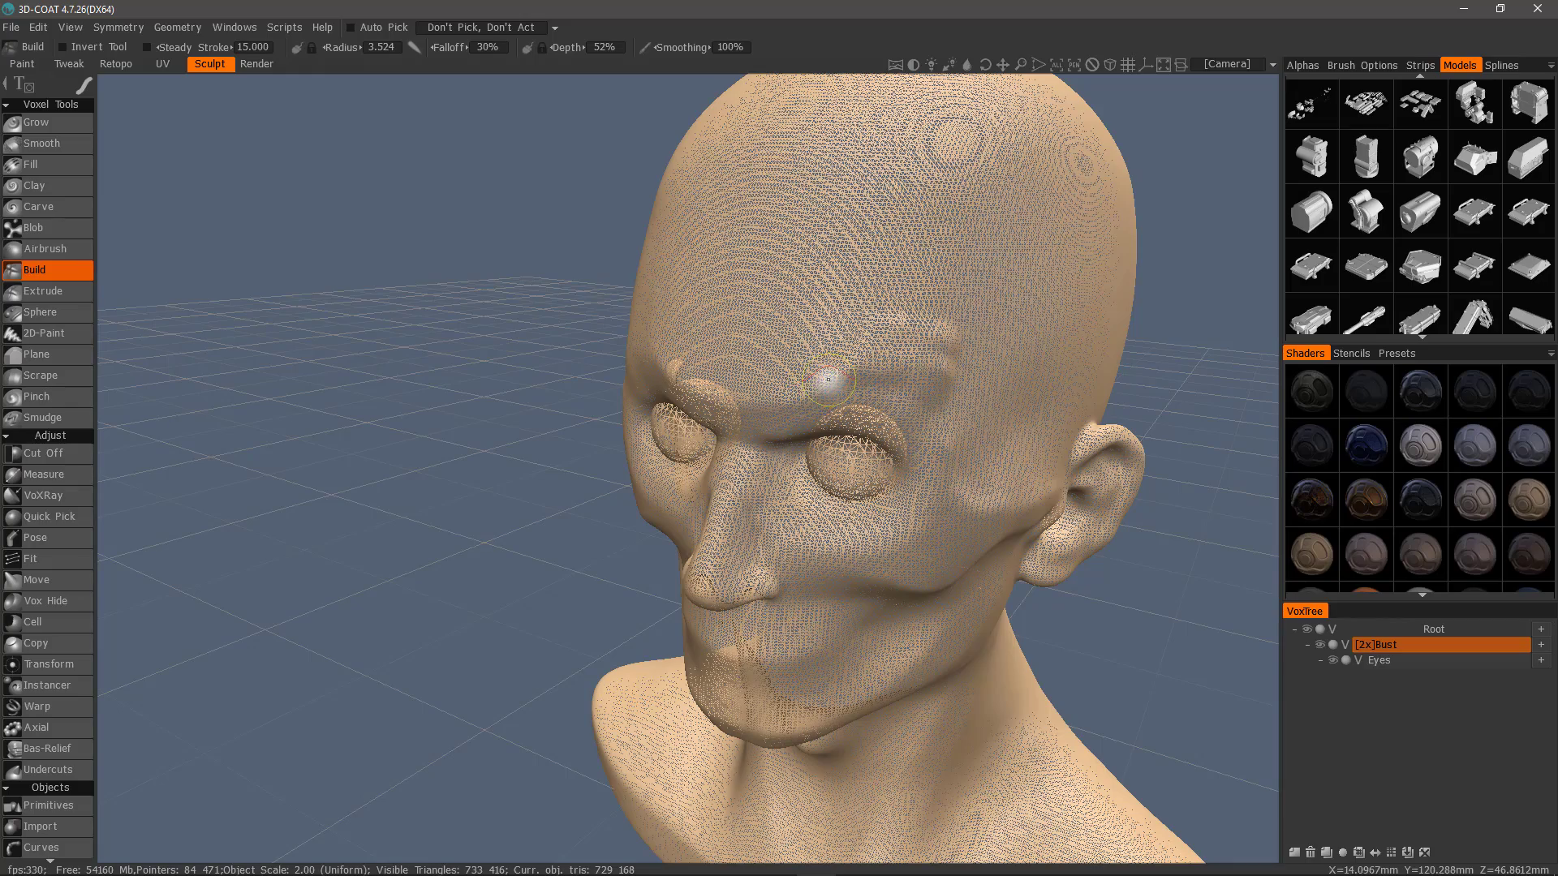
pyautogui.moveTo(854, 383)
pyautogui.keyDown('alt'); pyautogui.mouseDown()
pyautogui.moveTo(911, 391)
pyautogui.moveTo(932, 464)
pyautogui.mouseUp(); pyautogui.keyUp('alt')
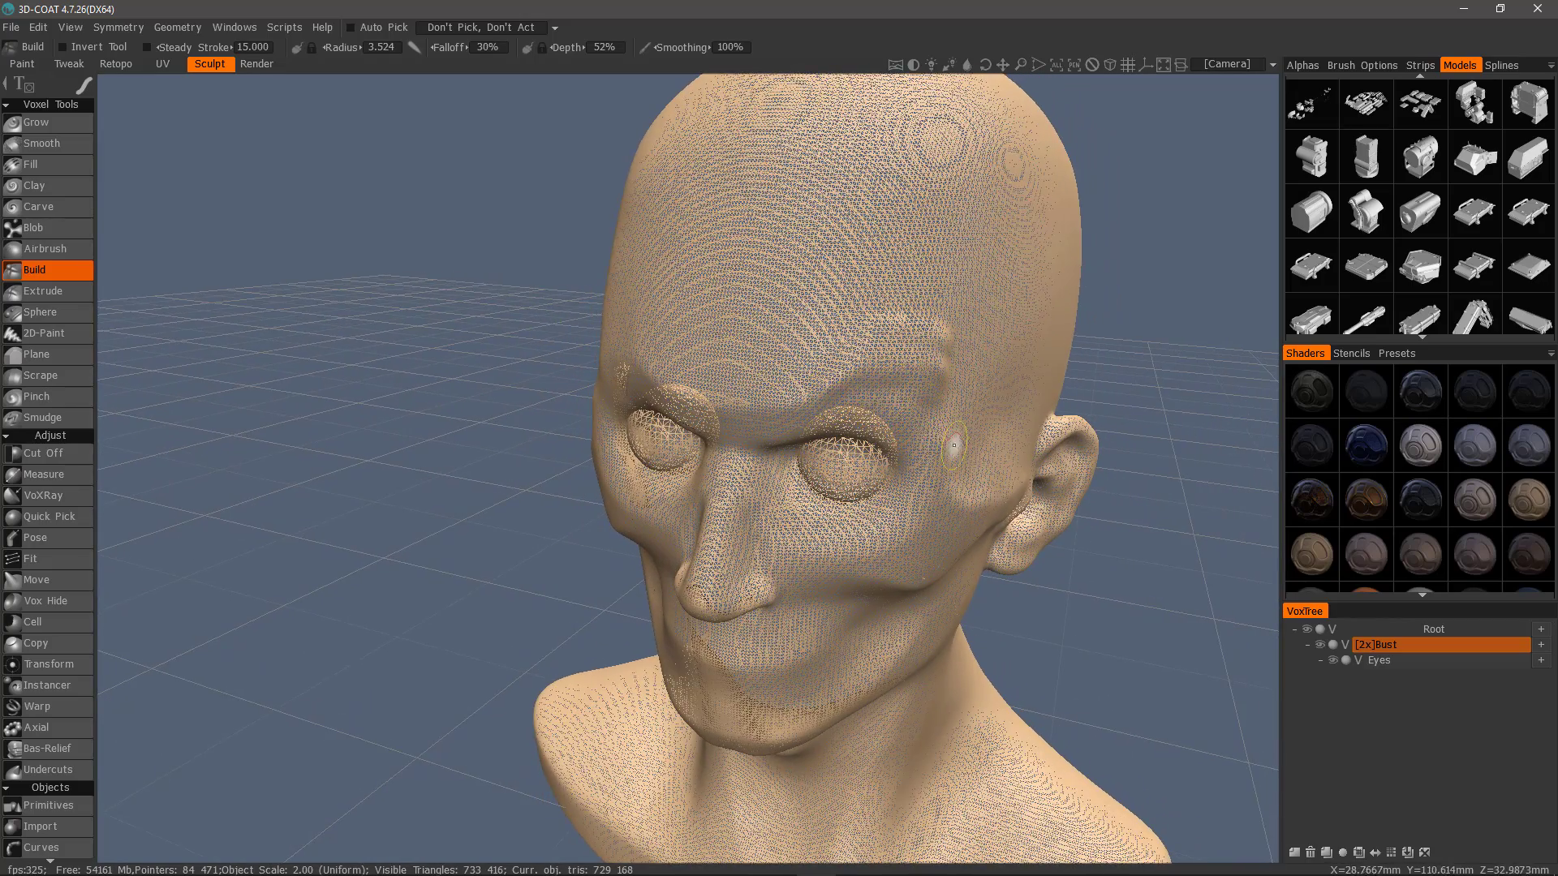
pyautogui.keyDown('alt'); pyautogui.moveTo(929, 494); pyautogui.dragTo(891, 497); pyautogui.keyUp('alt')
pyautogui.click(1392, 648)
pyautogui.keyDown('alt'); pyautogui.moveTo(860, 389); pyautogui.dragTo(817, 378); pyautogui.keyUp('alt')
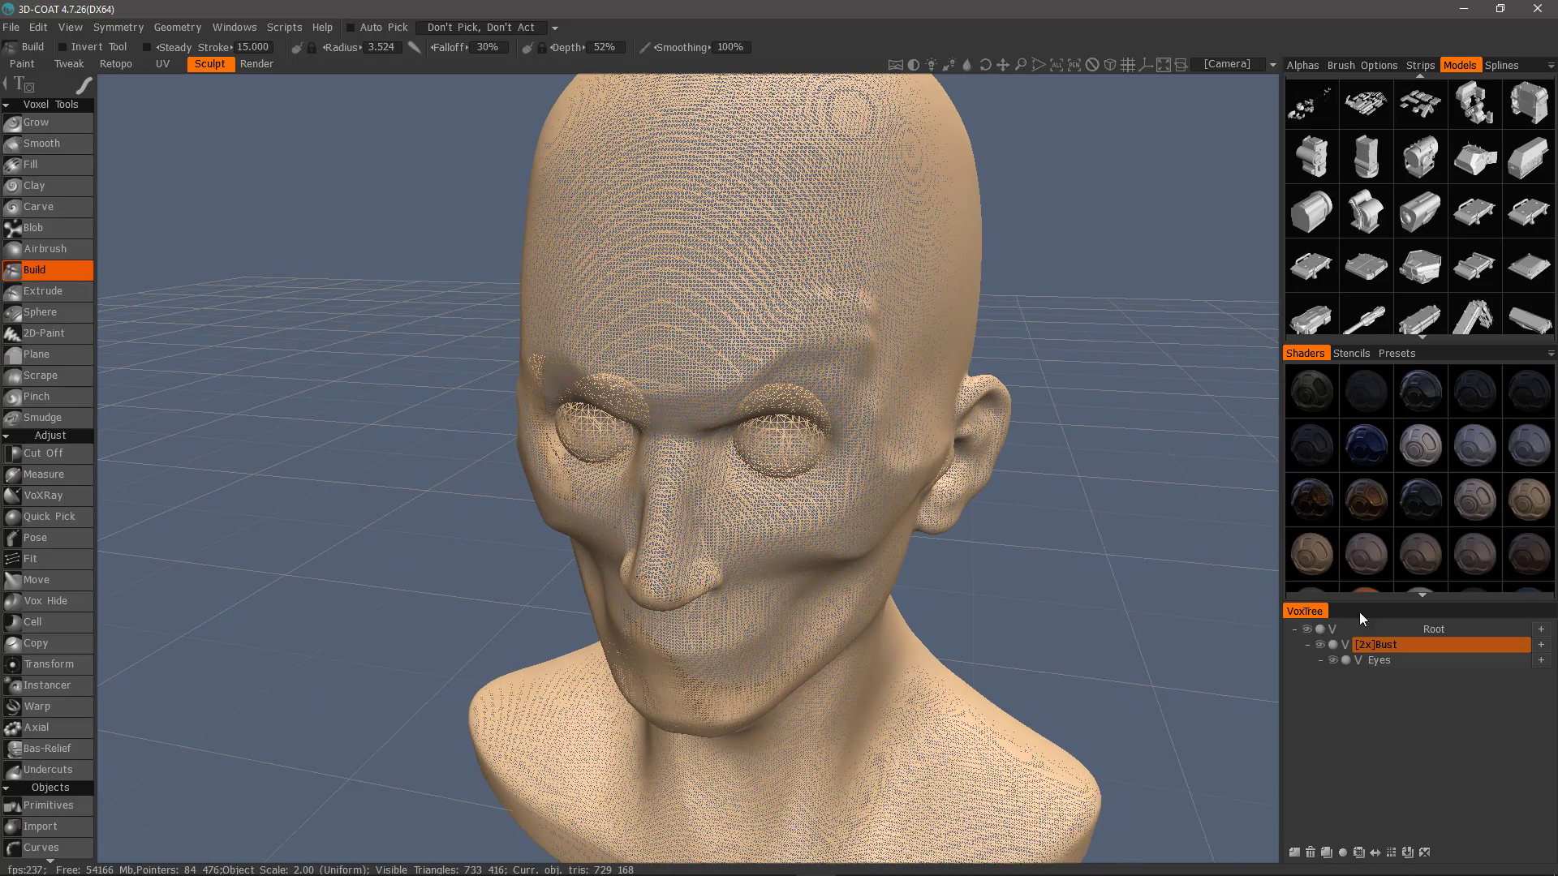
# Step: Undo the smaller-radius Build strokes above the left eye
pyautogui.hotkey('ctrl', 'z')
pyautogui.hotkey('ctrl', 'z')
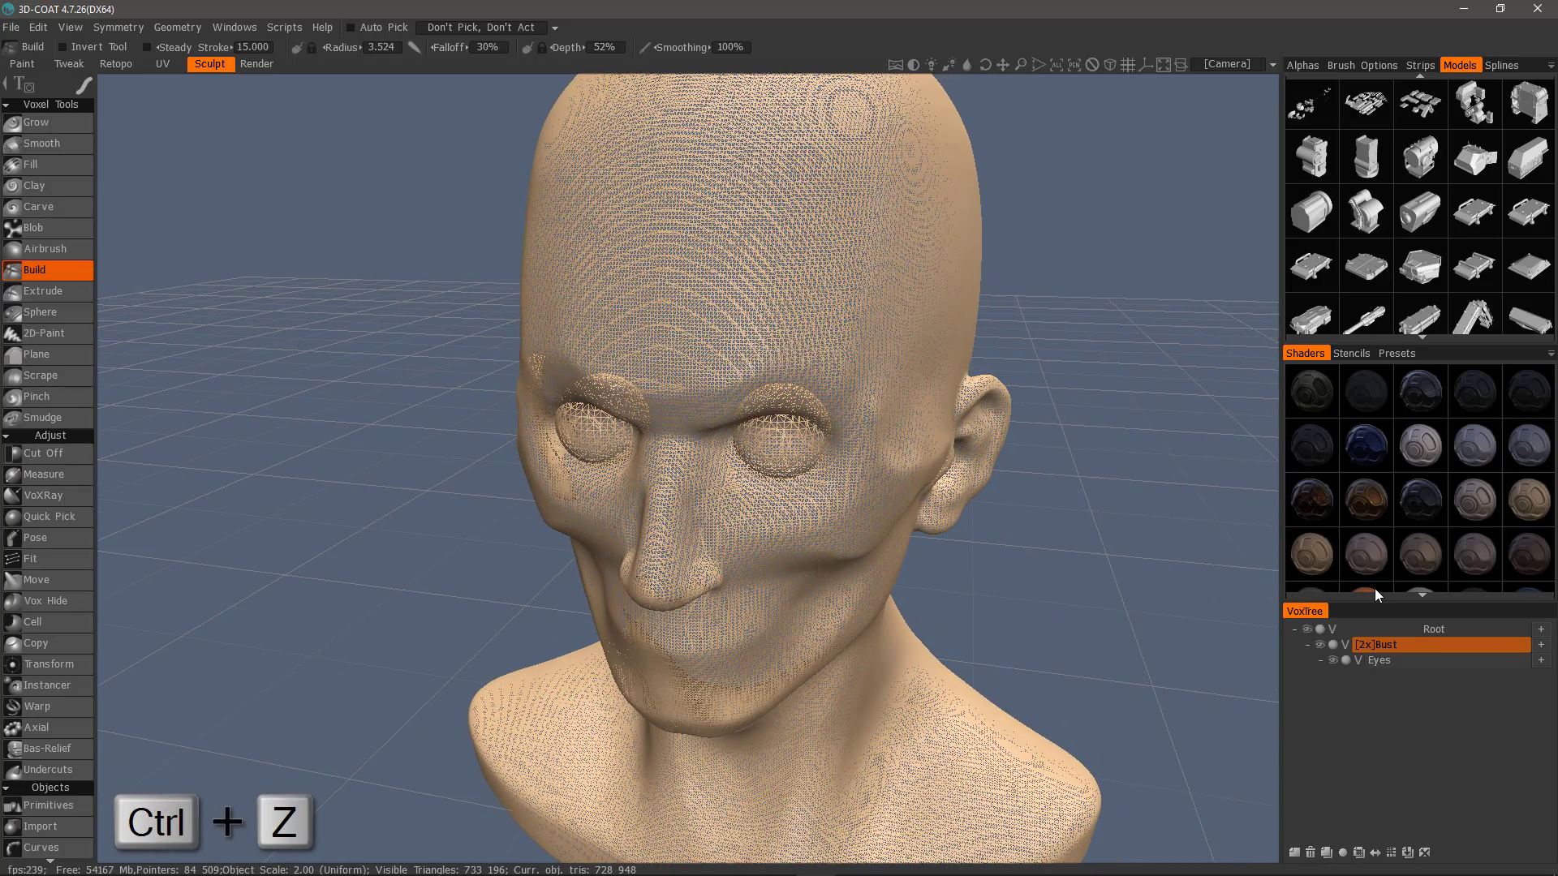
# Step: Switch the Bust layer to surface mode and choose the LiveClay tool
pyautogui.click(1345, 645)
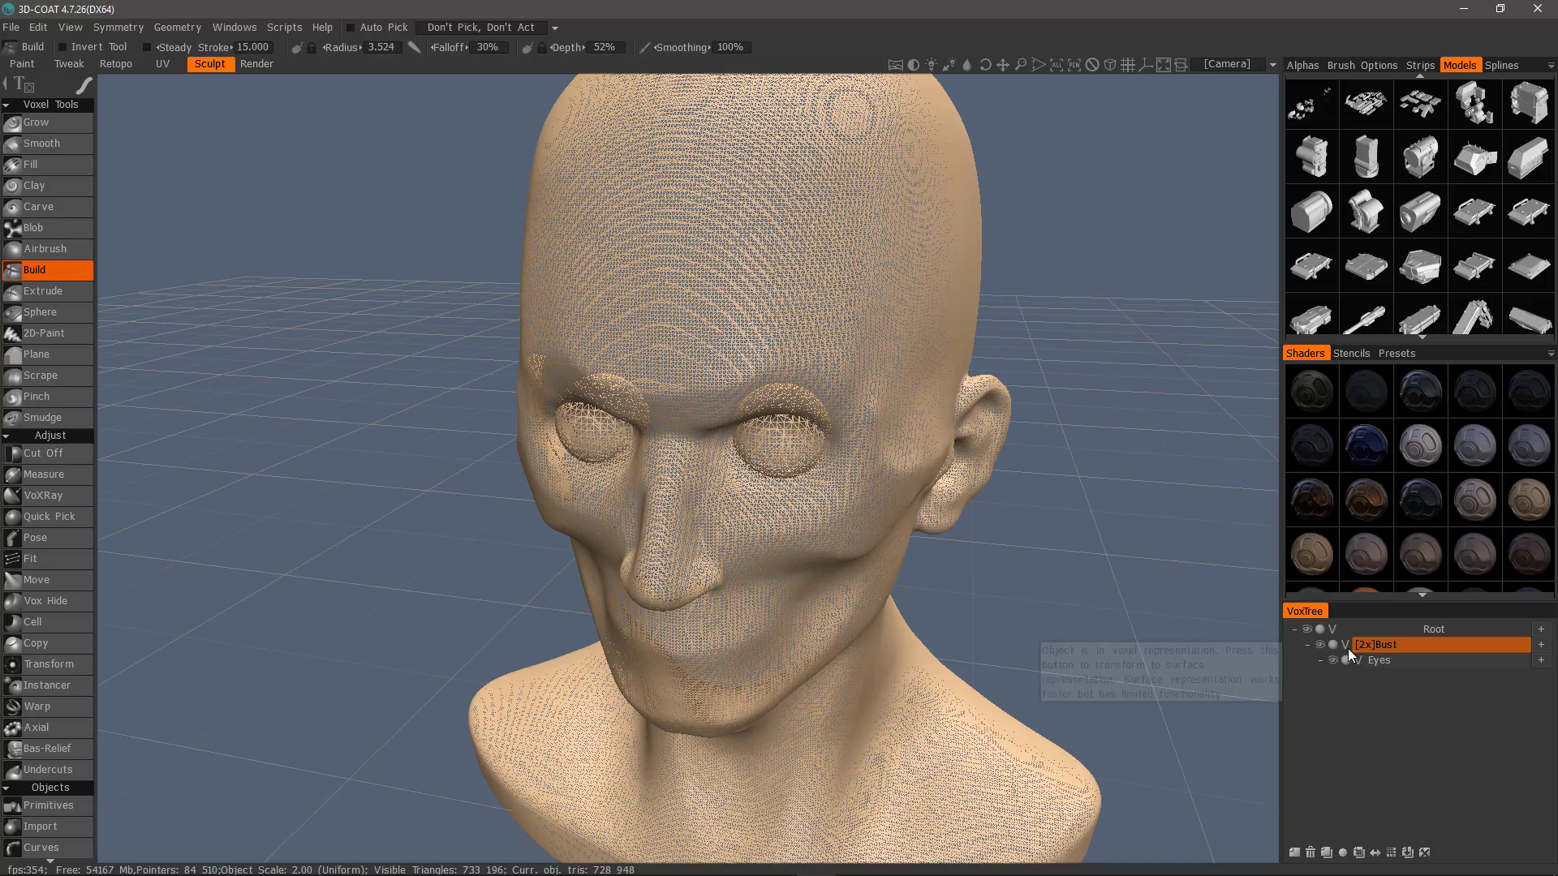
pyautogui.moveTo(1105, 612); pyautogui.dragTo(524, 378)
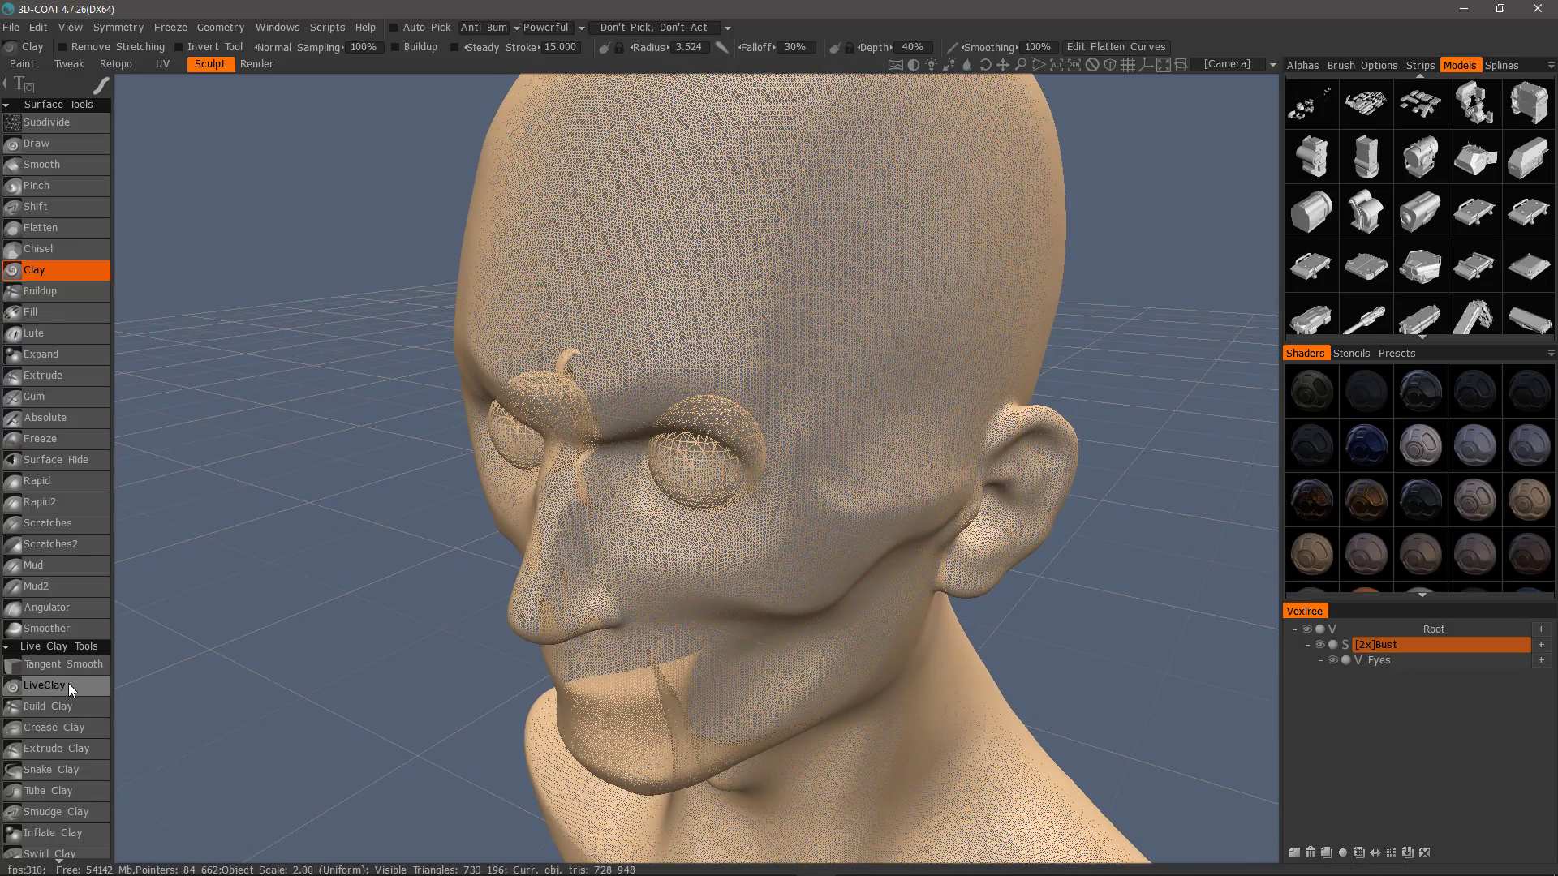
pyautogui.scroll(-6, 80, 688)
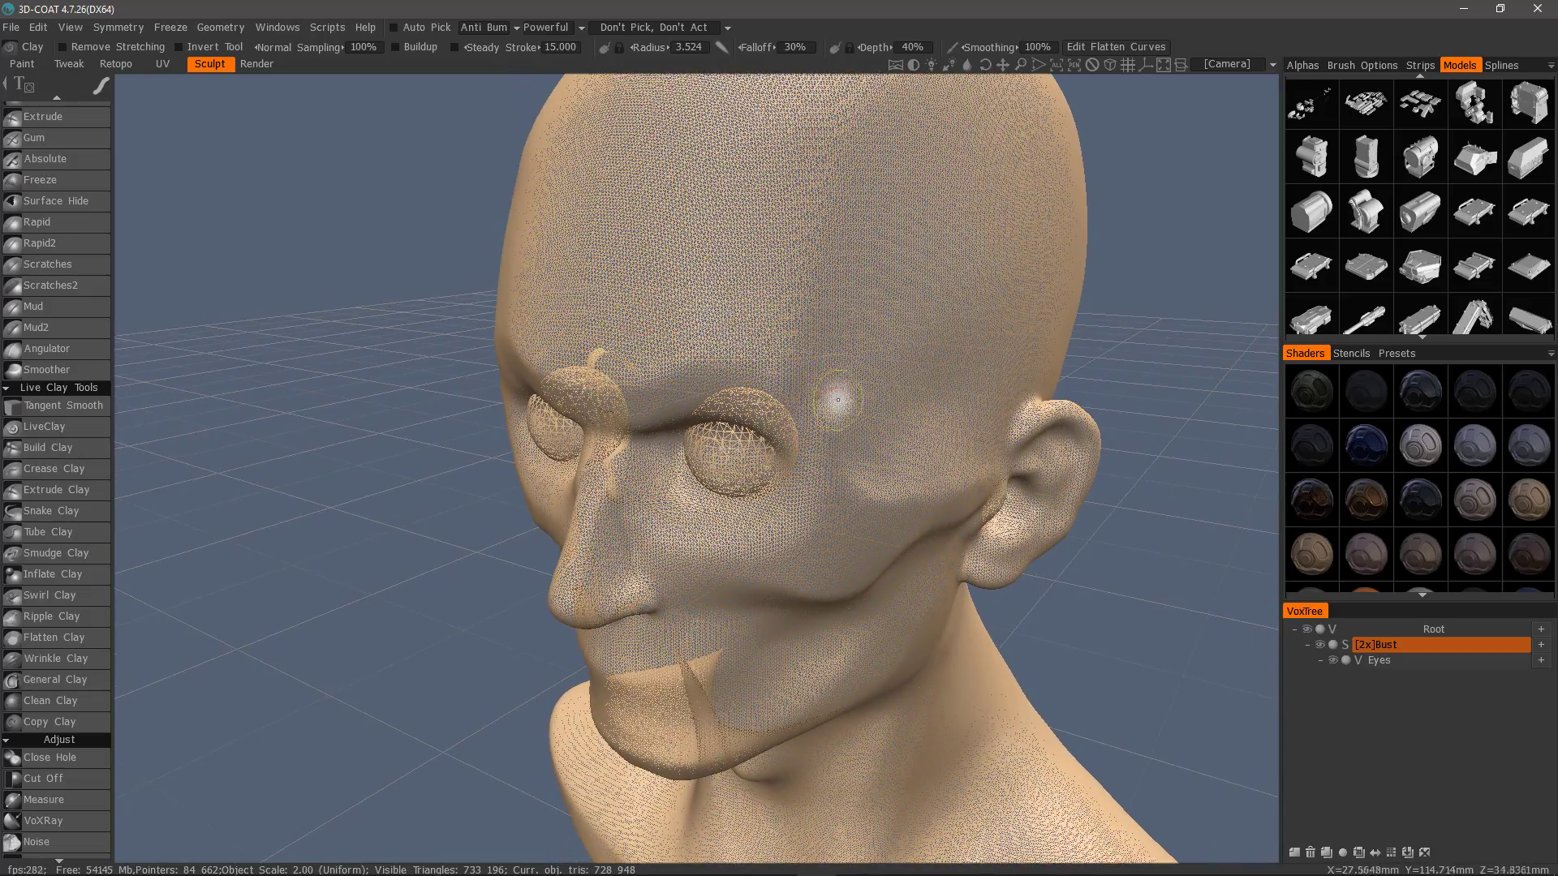
pyautogui.click(79, 438)
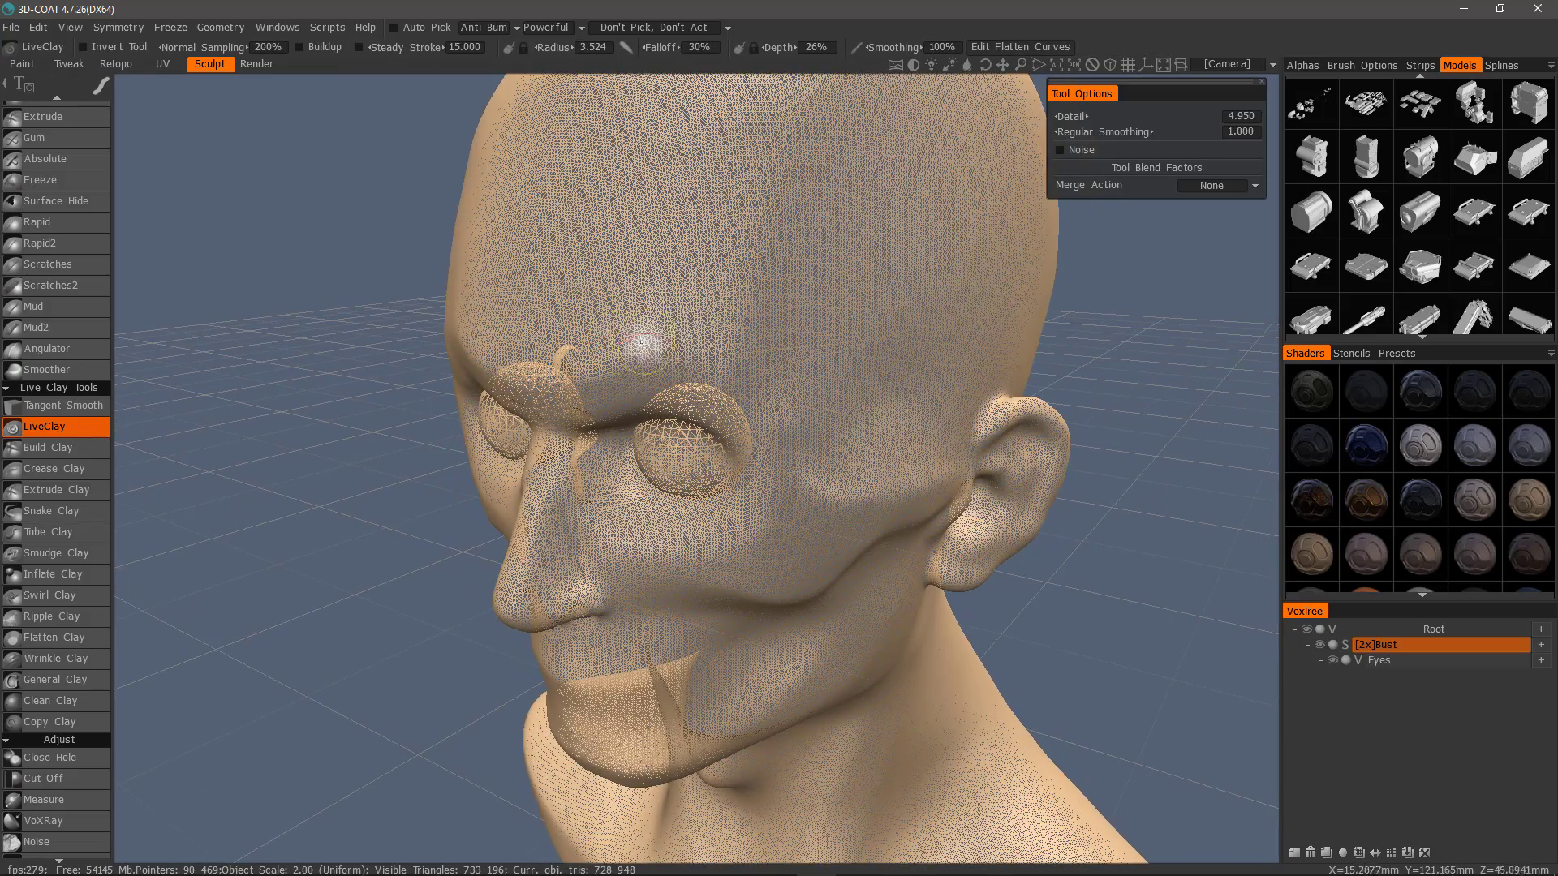
# Step: Build up a raised ridge above the bust's left eye with LiveClay strokes at Detail 4.950
pyautogui.moveTo(615, 358)
pyautogui.mouseDown()
pyautogui.moveTo(706, 343)
pyautogui.moveTo(770, 359)
pyautogui.moveTo(807, 395)
pyautogui.moveTo(791, 384)
pyautogui.mouseUp()
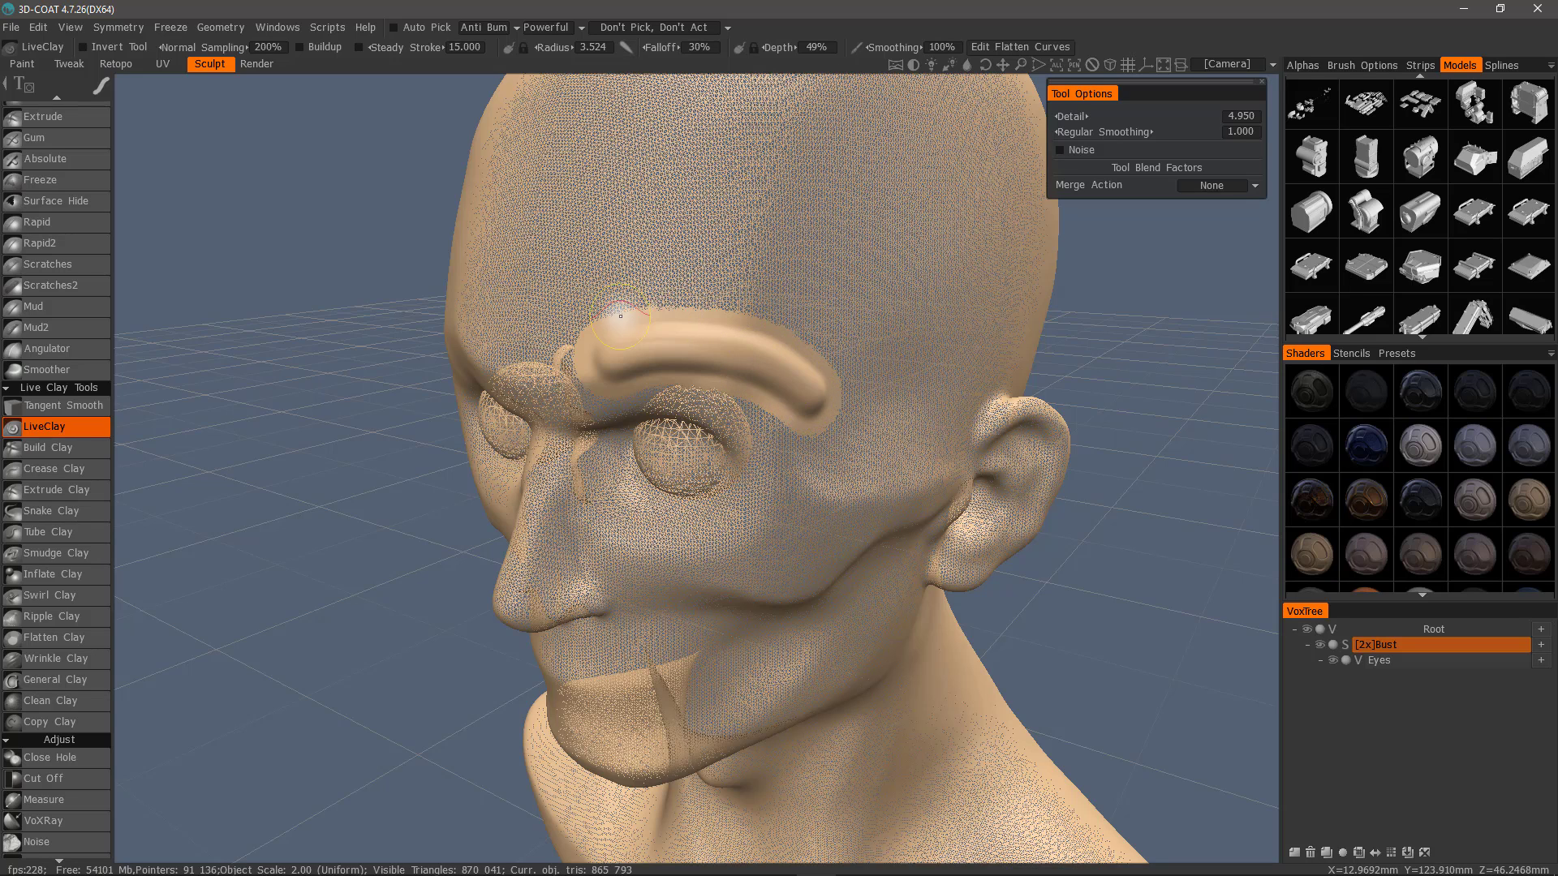
pyautogui.moveTo(621, 315); pyautogui.dragTo(760, 320)
pyautogui.moveTo(634, 324)
pyautogui.mouseDown()
pyautogui.moveTo(775, 320)
pyautogui.moveTo(740, 326)
pyautogui.moveTo(680, 285)
pyautogui.moveTo(816, 318)
pyautogui.mouseUp()
pyautogui.moveTo(388, 363)
pyautogui.mouseDown()
pyautogui.moveTo(382, 334)
pyautogui.moveTo(406, 375)
pyautogui.mouseUp()
# Step: Undo the raised LiveClay strokes above the left eye
pyautogui.hotkey('ctrl', 'z')
pyautogui.hotkey('ctrl', 'z')
pyautogui.hotkey('ctrl', 'z')
# Step: Set the LiveClay depth to 0% and stroke along the left brow to add mesh density without raising it
pyautogui.click(1297, 67)
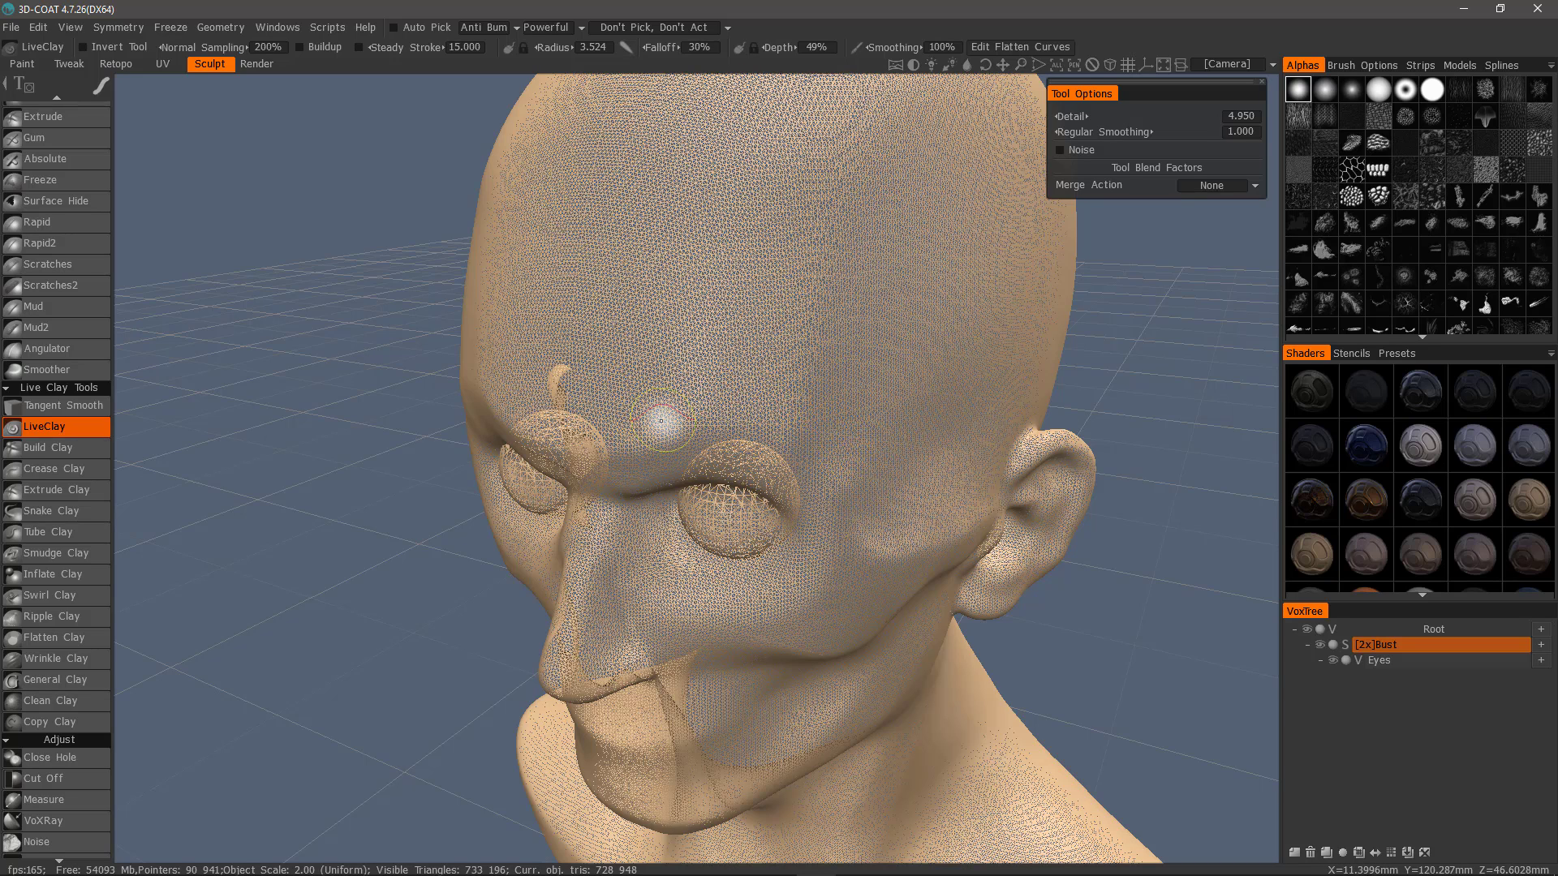
pyautogui.moveTo(804, 428); pyautogui.dragTo(818, 449, button='right')
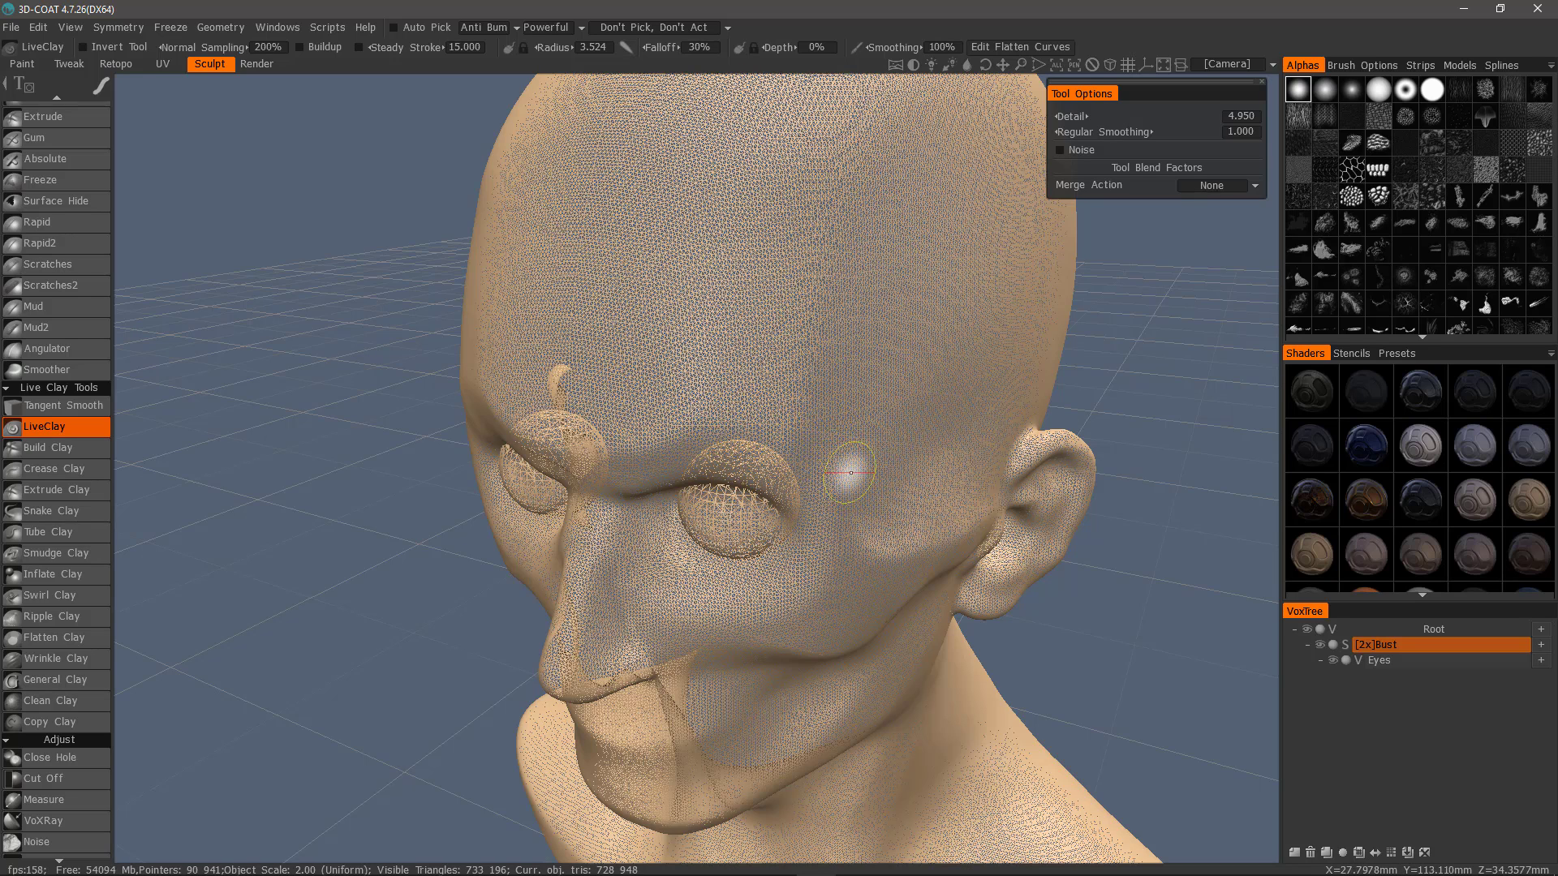
pyautogui.moveTo(850, 472)
pyautogui.mouseDown()
pyautogui.moveTo(736, 413)
pyautogui.moveTo(645, 445)
pyautogui.mouseUp()
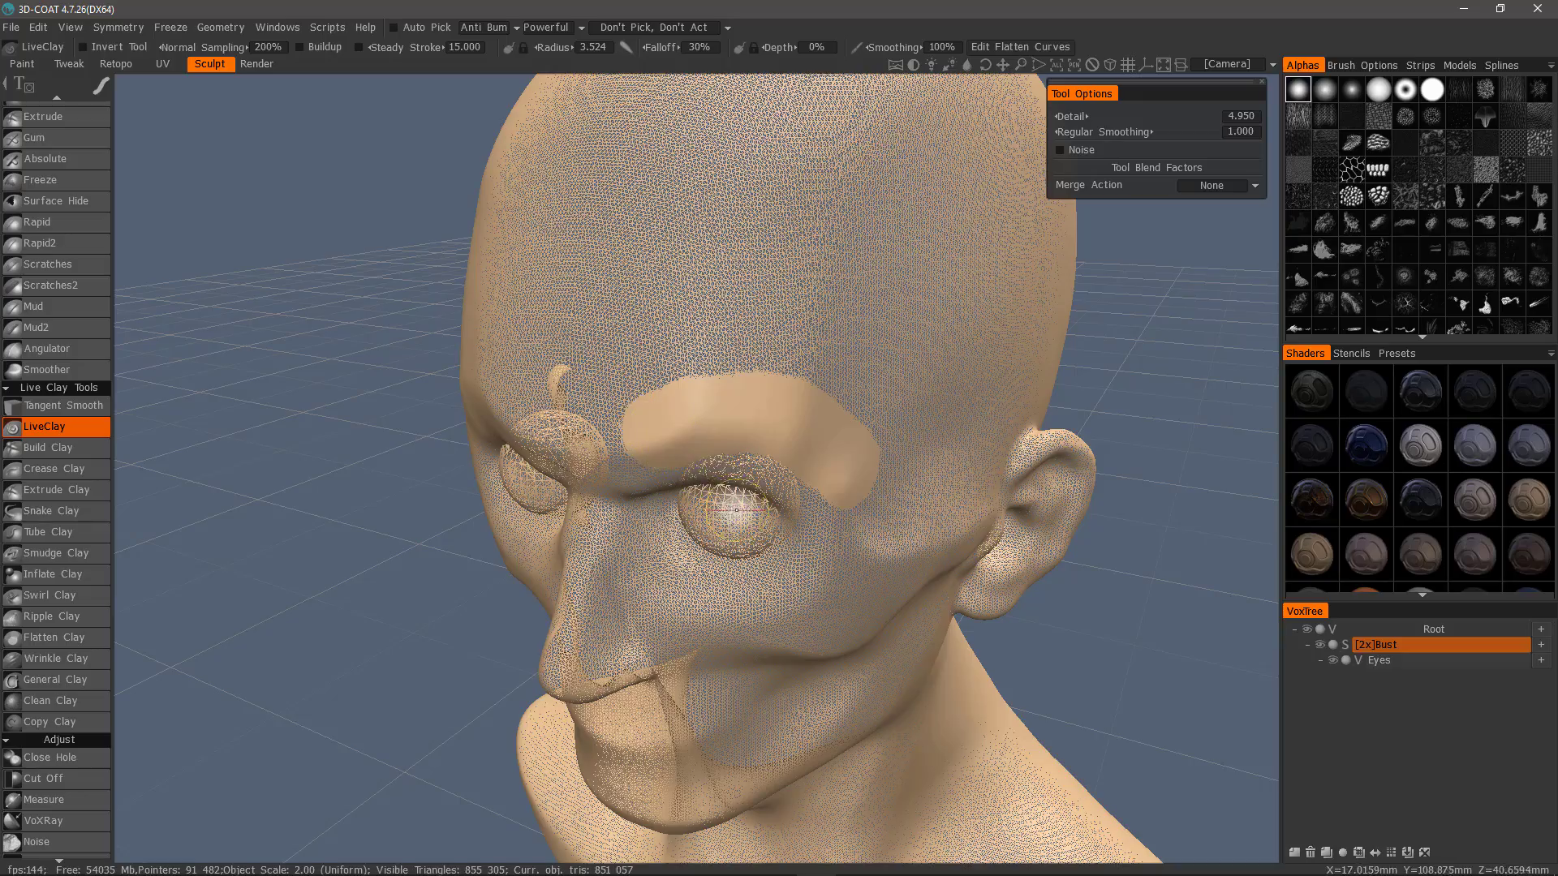
pyautogui.keyDown('alt'); pyautogui.moveTo(736, 510); pyautogui.dragTo(807, 492); pyautogui.keyUp('alt')
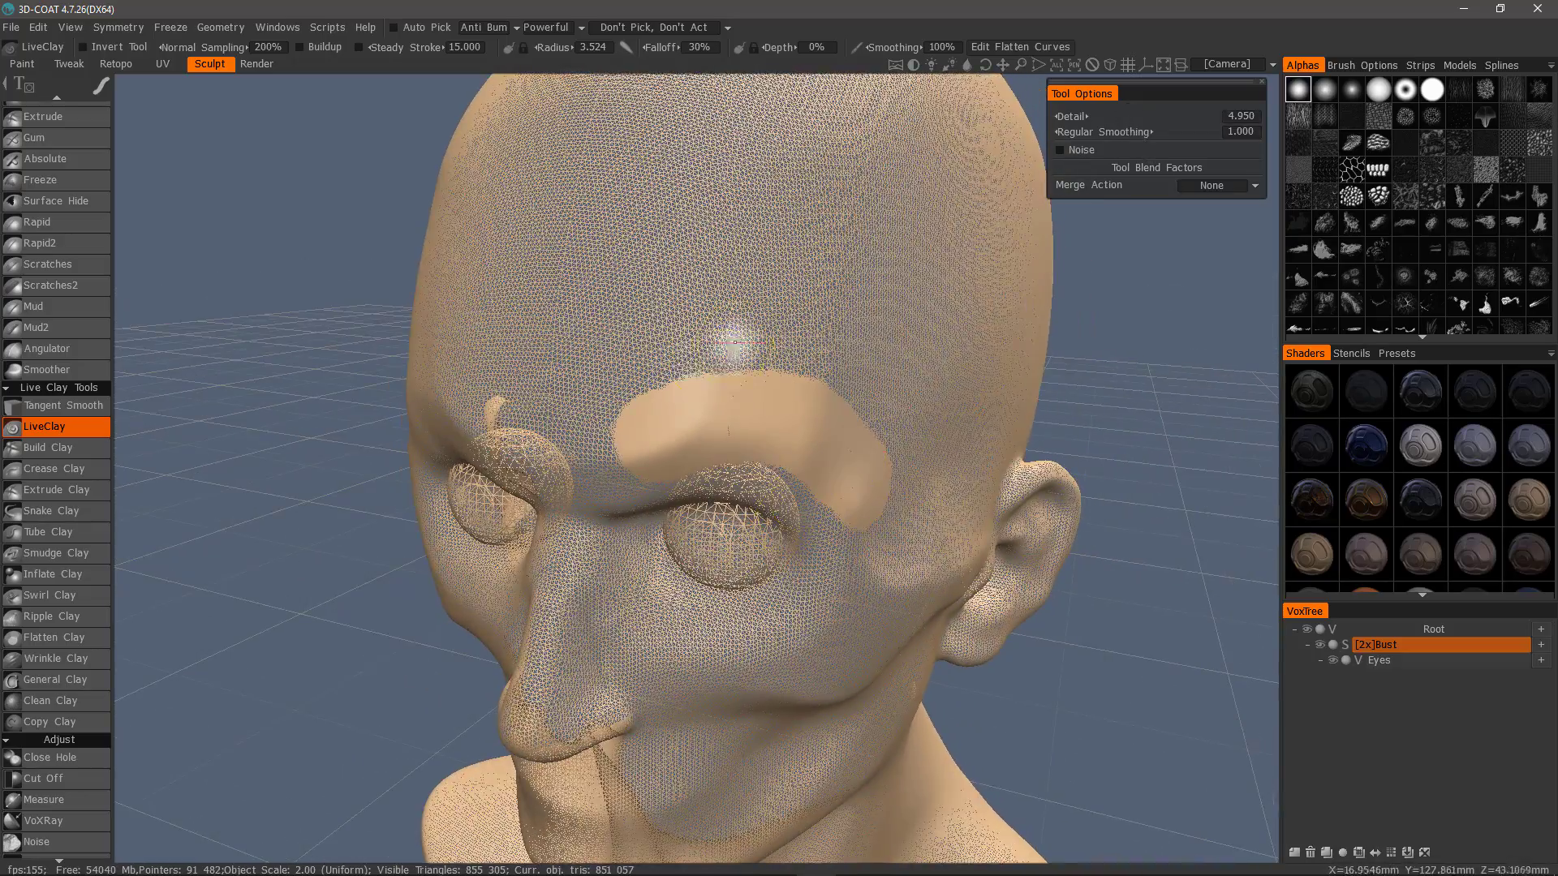
# Step: Make zero-depth LiveClay strokes up the forehead with larger brush radii, including 8.400 and 10.282
pyautogui.moveTo(734, 342); pyautogui.dragTo(777, 336, button='right')
pyautogui.moveTo(893, 374)
pyautogui.mouseDown()
pyautogui.moveTo(779, 316)
pyautogui.moveTo(645, 333)
pyautogui.mouseUp()
pyautogui.moveTo(816, 258); pyautogui.dragTo(844, 257, button='right')
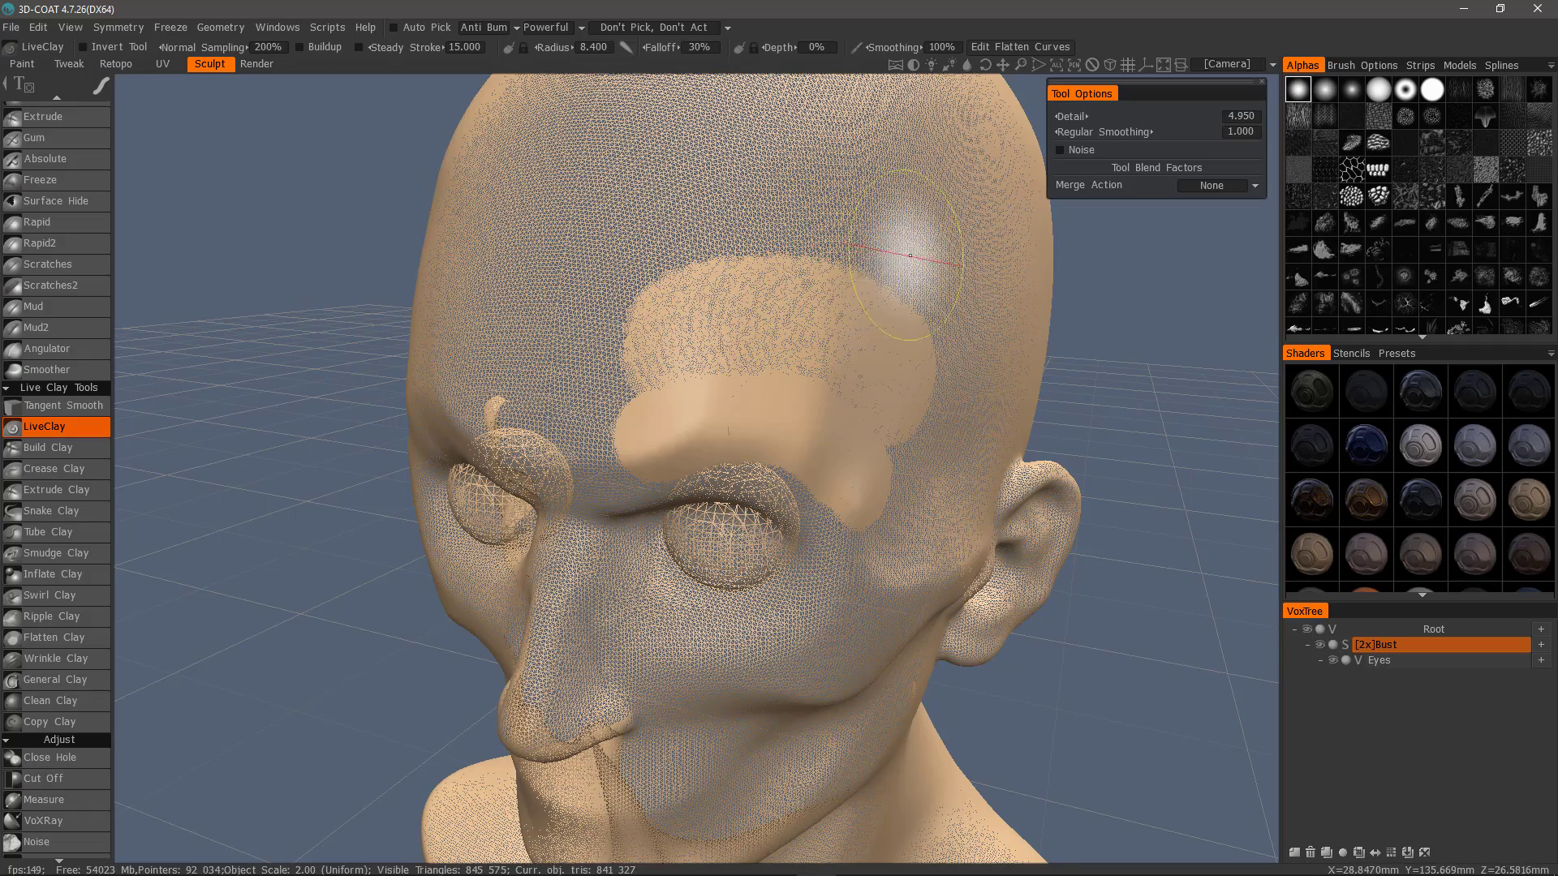
pyautogui.moveTo(898, 262)
pyautogui.mouseDown()
pyautogui.moveTo(795, 193)
pyautogui.moveTo(475, 349)
pyautogui.mouseUp()
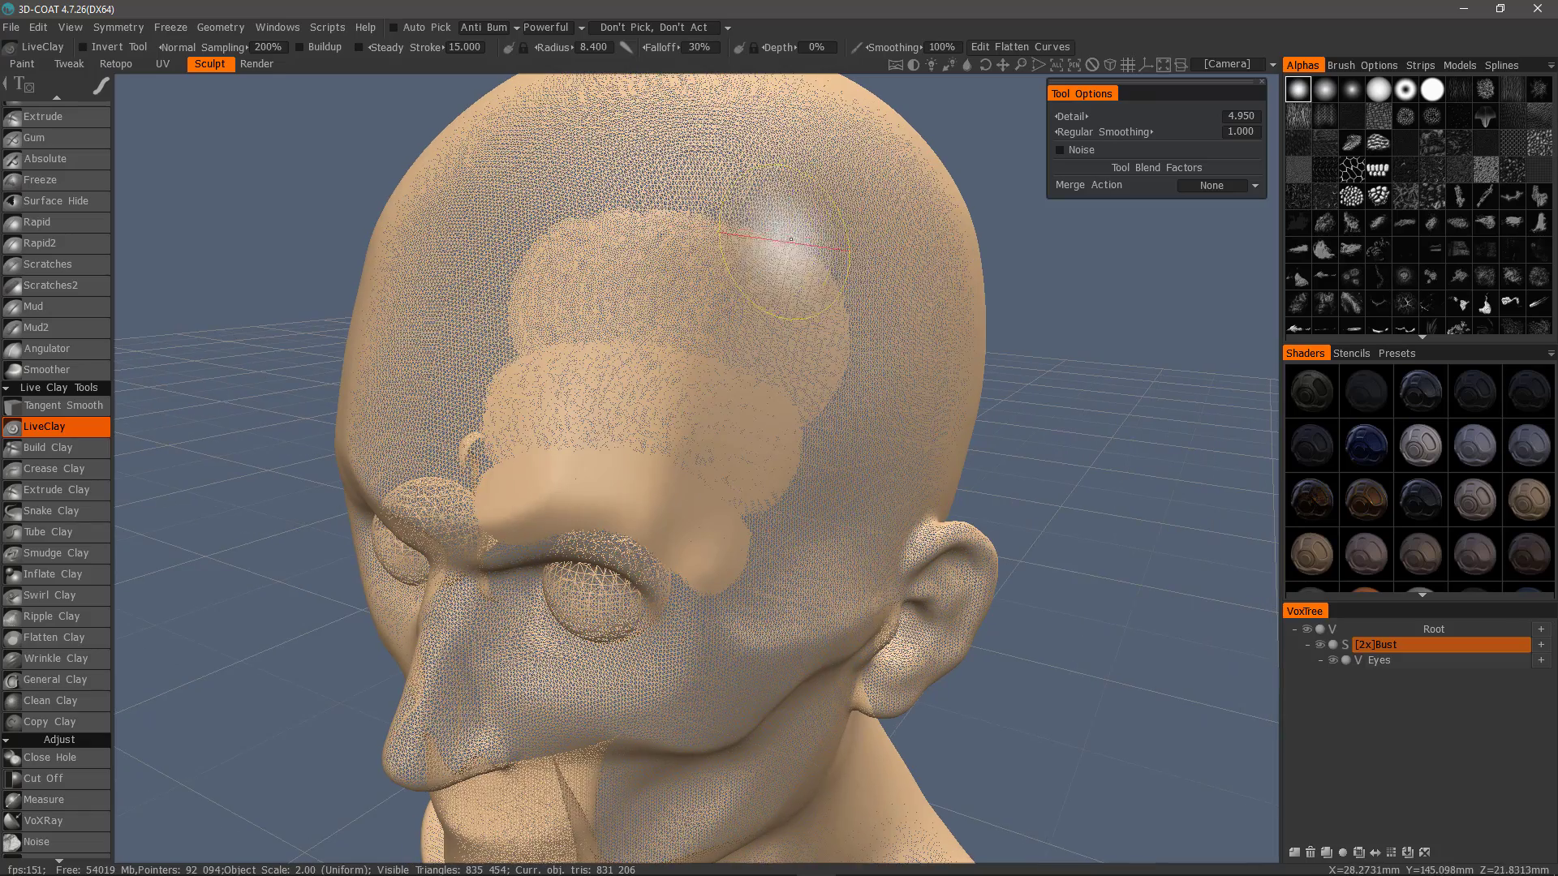
pyautogui.moveTo(766, 234); pyautogui.dragTo(781, 232, button='right')
pyautogui.moveTo(827, 235)
pyautogui.mouseDown()
pyautogui.moveTo(809, 211)
pyautogui.moveTo(673, 177)
pyautogui.moveTo(633, 185)
pyautogui.mouseUp()
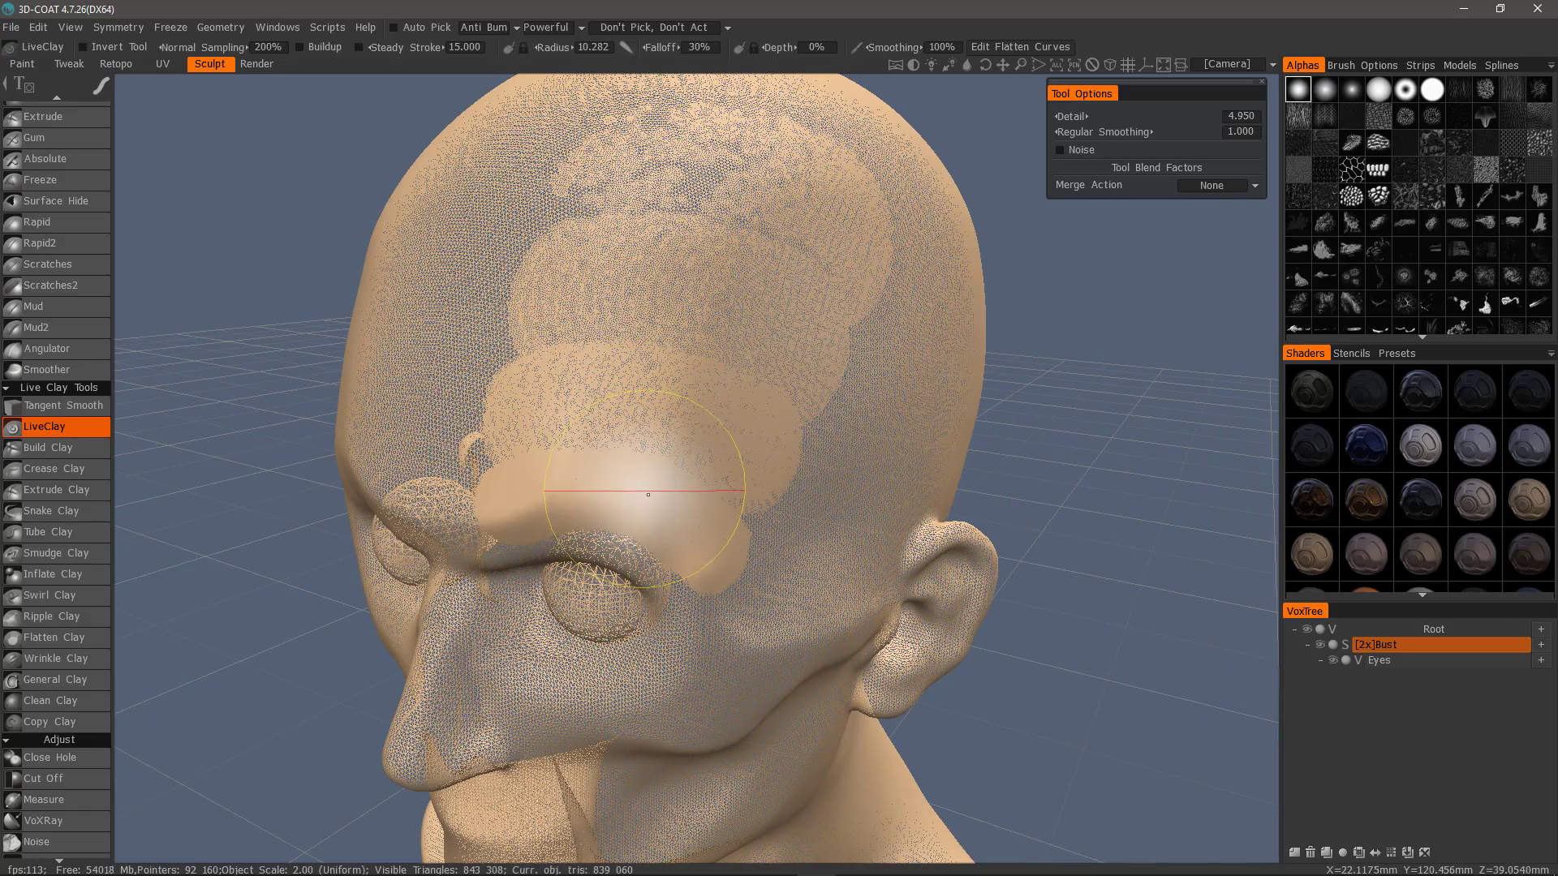
# Step: Vary the LiveClay radius through 3.030, 5.771 and 11.144 while comparing mesh density on the stroked and untouched parts of the head
pyautogui.moveTo(690, 532); pyautogui.dragTo(672, 525, button='right')
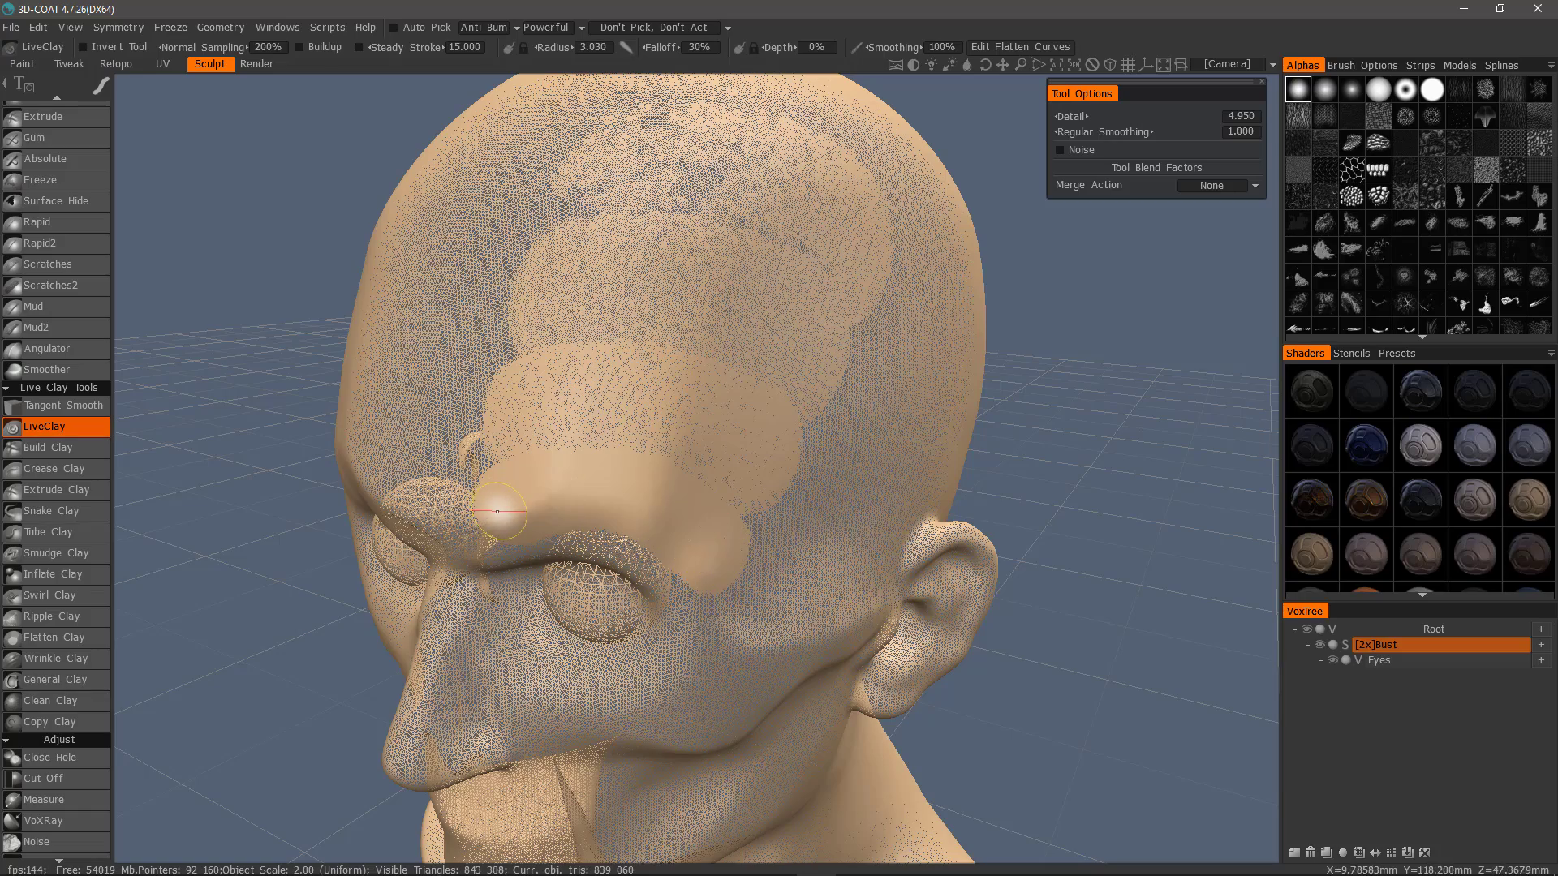
pyautogui.moveTo(498, 512)
pyautogui.keyDown('alt'); pyautogui.mouseDown()
pyautogui.moveTo(497, 459)
pyautogui.moveTo(471, 474)
pyautogui.mouseUp(); pyautogui.keyUp('alt')
pyautogui.moveTo(610, 477); pyautogui.dragTo(638, 475, button='right')
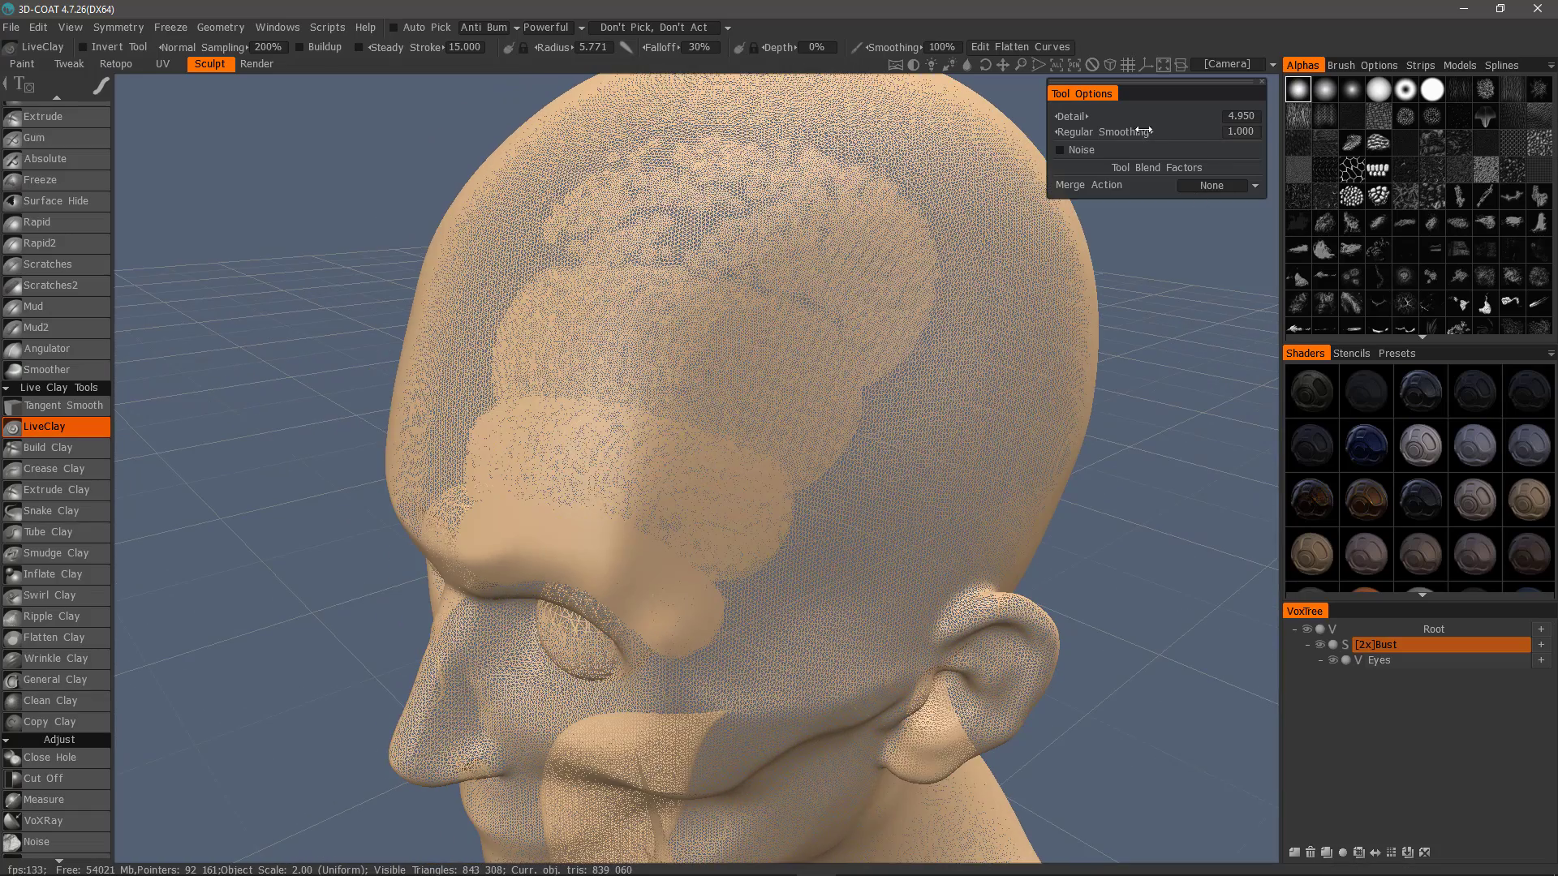
pyautogui.moveTo(836, 284)
pyautogui.keyDown('alt'); pyautogui.mouseDown()
pyautogui.moveTo(731, 308)
pyautogui.moveTo(706, 345)
pyautogui.mouseUp(); pyautogui.keyUp('alt')
pyautogui.moveTo(726, 358); pyautogui.dragTo(754, 363, button='right')
pyautogui.moveTo(754, 364)
pyautogui.keyDown('alt'); pyautogui.mouseDown()
pyautogui.moveTo(686, 299)
pyautogui.moveTo(630, 280)
pyautogui.mouseUp(); pyautogui.keyUp('alt')
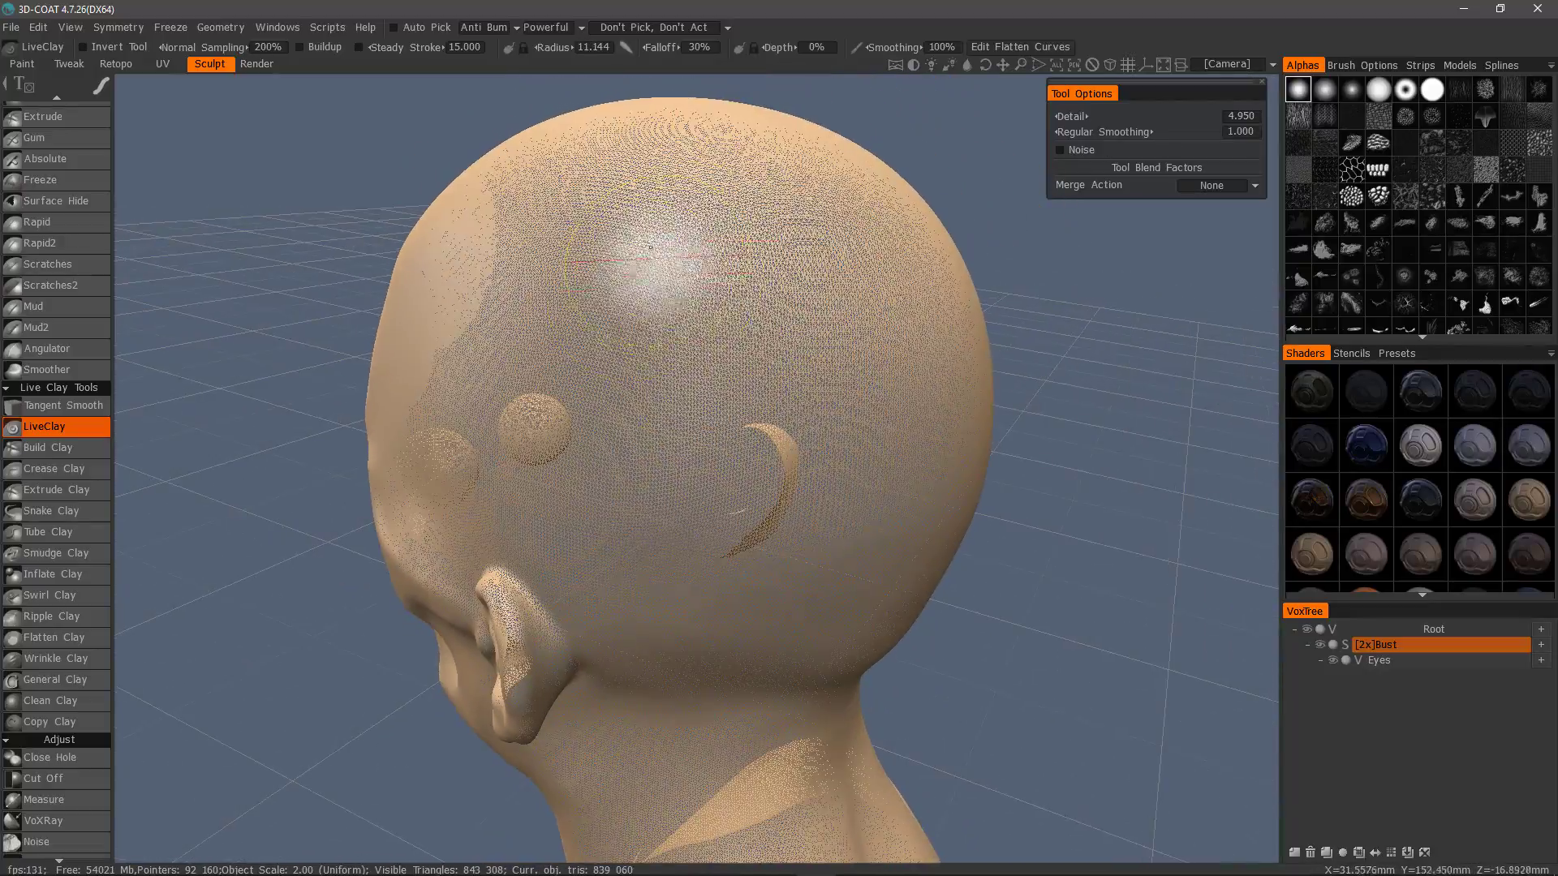
pyautogui.moveTo(570, 648)
pyautogui.keyDown('alt'); pyautogui.mouseDown()
pyautogui.moveTo(604, 628)
pyautogui.moveTo(618, 400)
pyautogui.moveTo(730, 365)
pyautogui.mouseUp(); pyautogui.keyUp('alt')
# Step: Undo the zero-depth LiveClay strokes on the brow and forehead
pyautogui.hotkey('ctrl', 'z')
pyautogui.hotkey('ctrl', 'z')
pyautogui.hotkey('ctrl', 'z')
pyautogui.hotkey('ctrl', 'z')
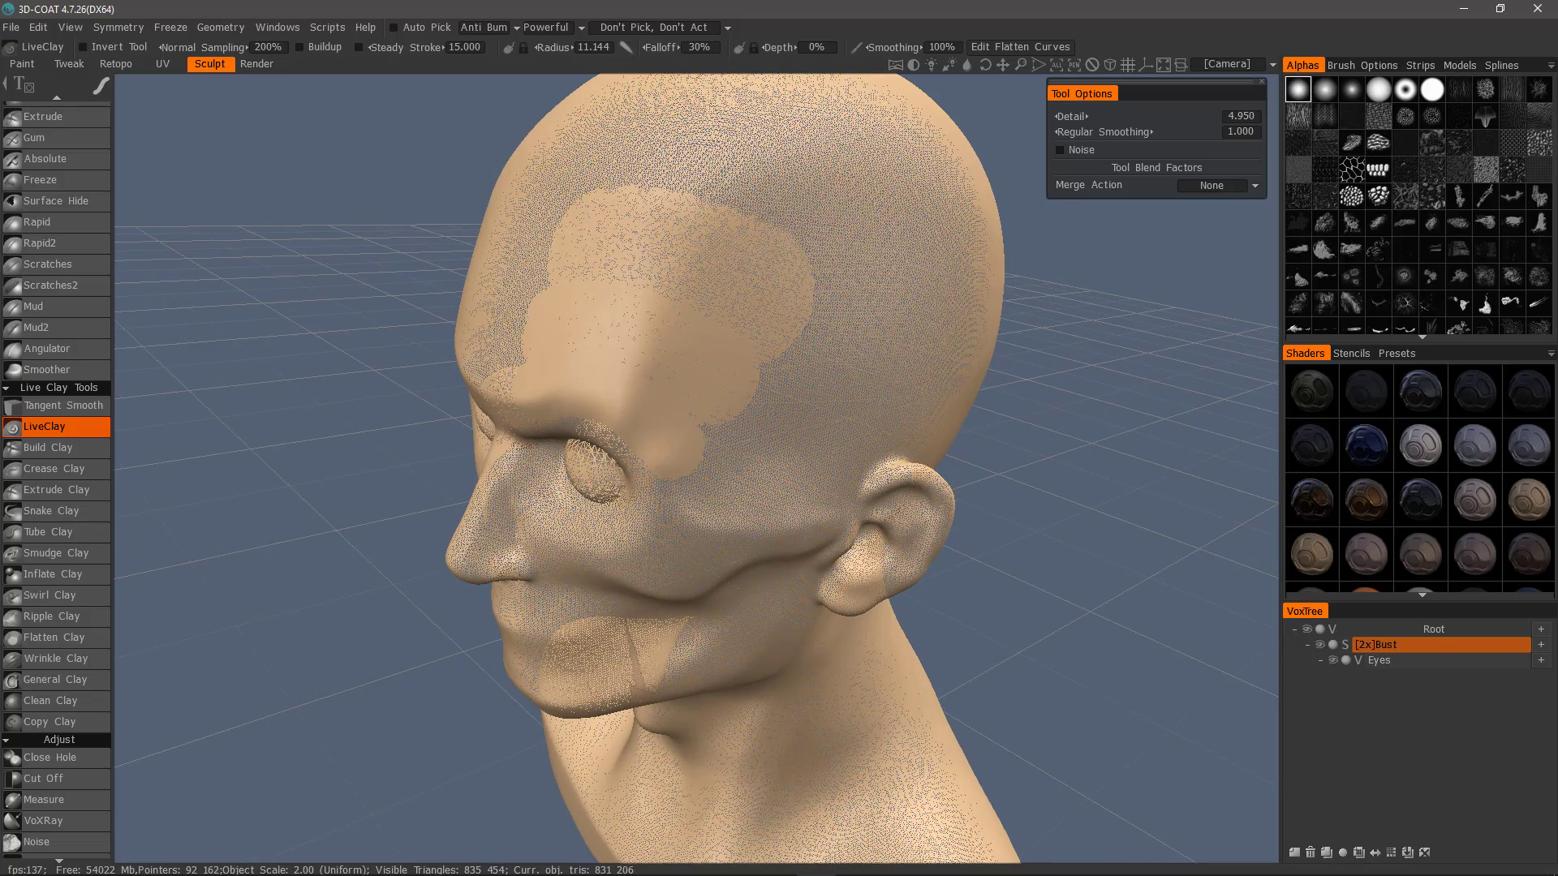
pyautogui.keyDown('alt'); pyautogui.moveTo(559, 414); pyautogui.dragTo(666, 448); pyautogui.keyUp('alt')
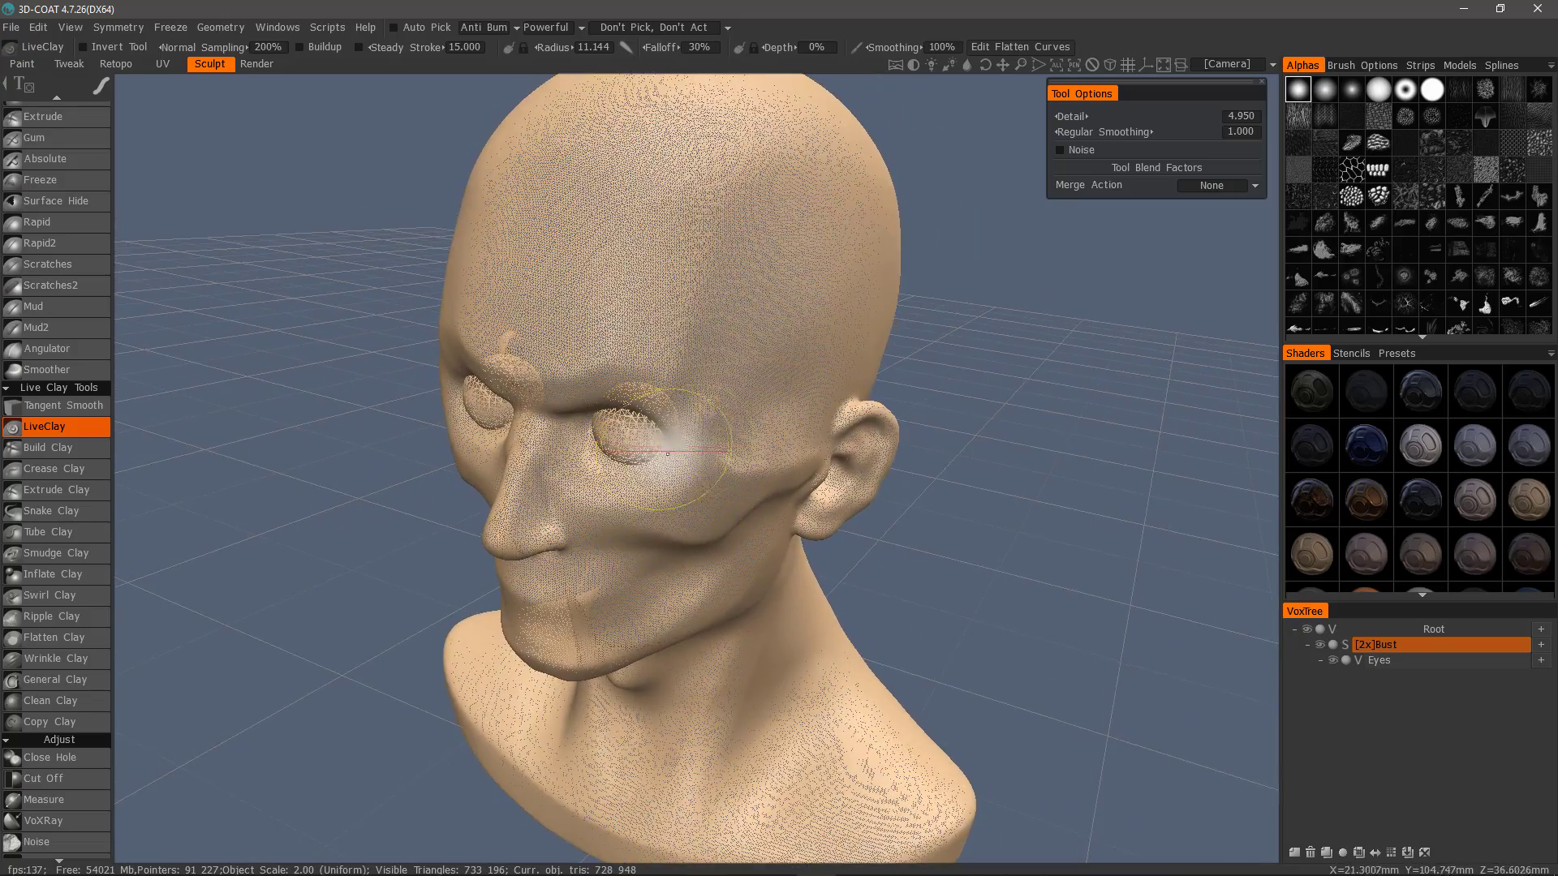
# Step: Hide the Eyes layer and set the LiveClay Detail to 8
pyautogui.click(1332, 660)
pyautogui.keyDown('alt'); pyautogui.moveTo(1206, 403); pyautogui.dragTo(1185, 128); pyautogui.keyUp('alt')
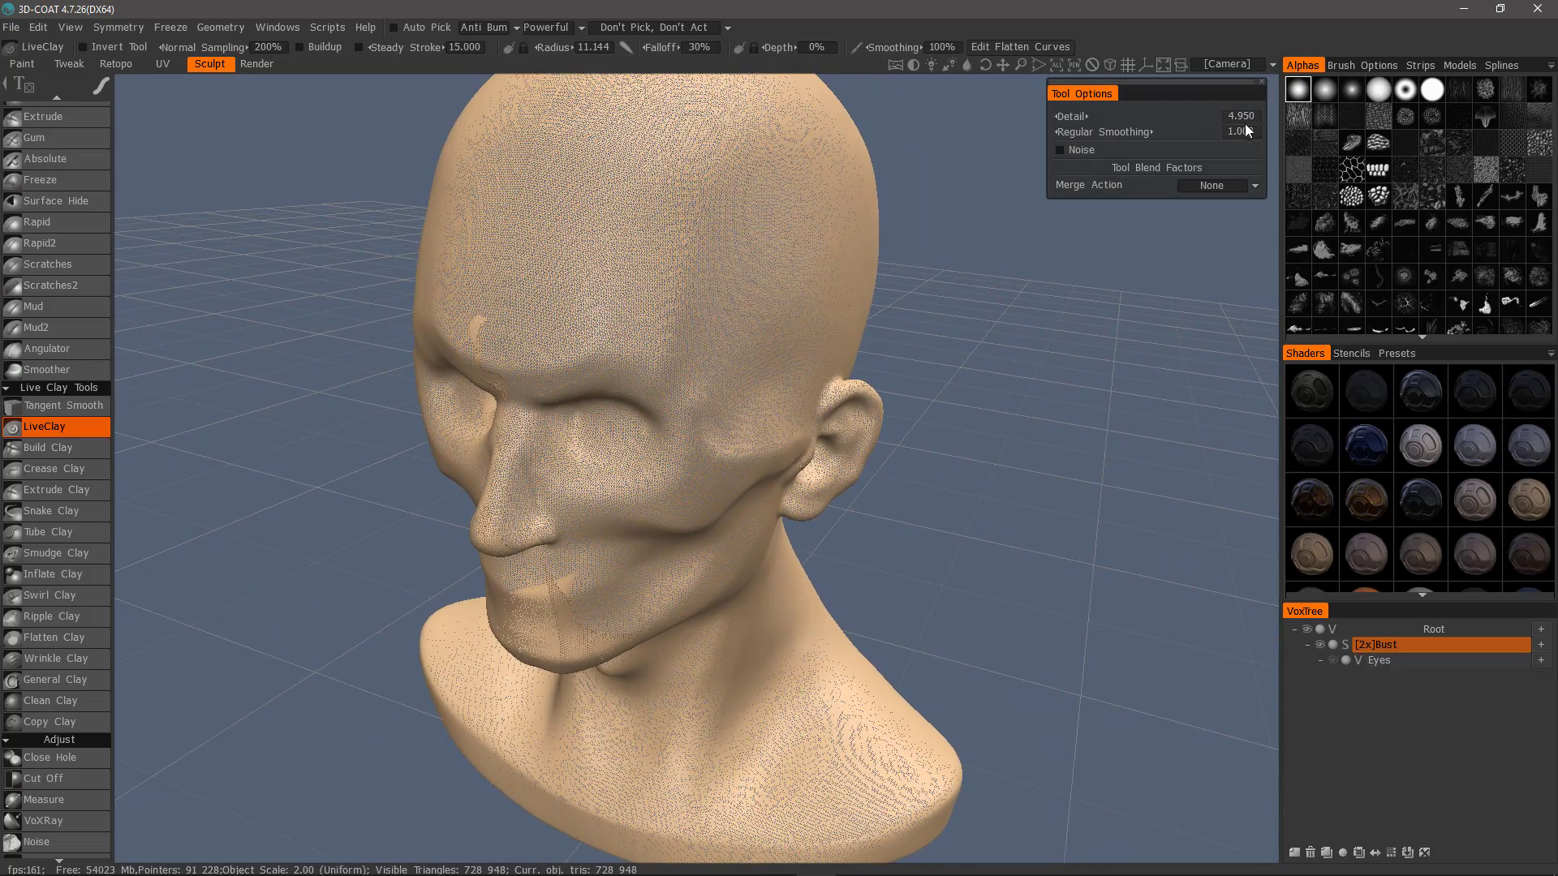
pyautogui.click(1250, 119)
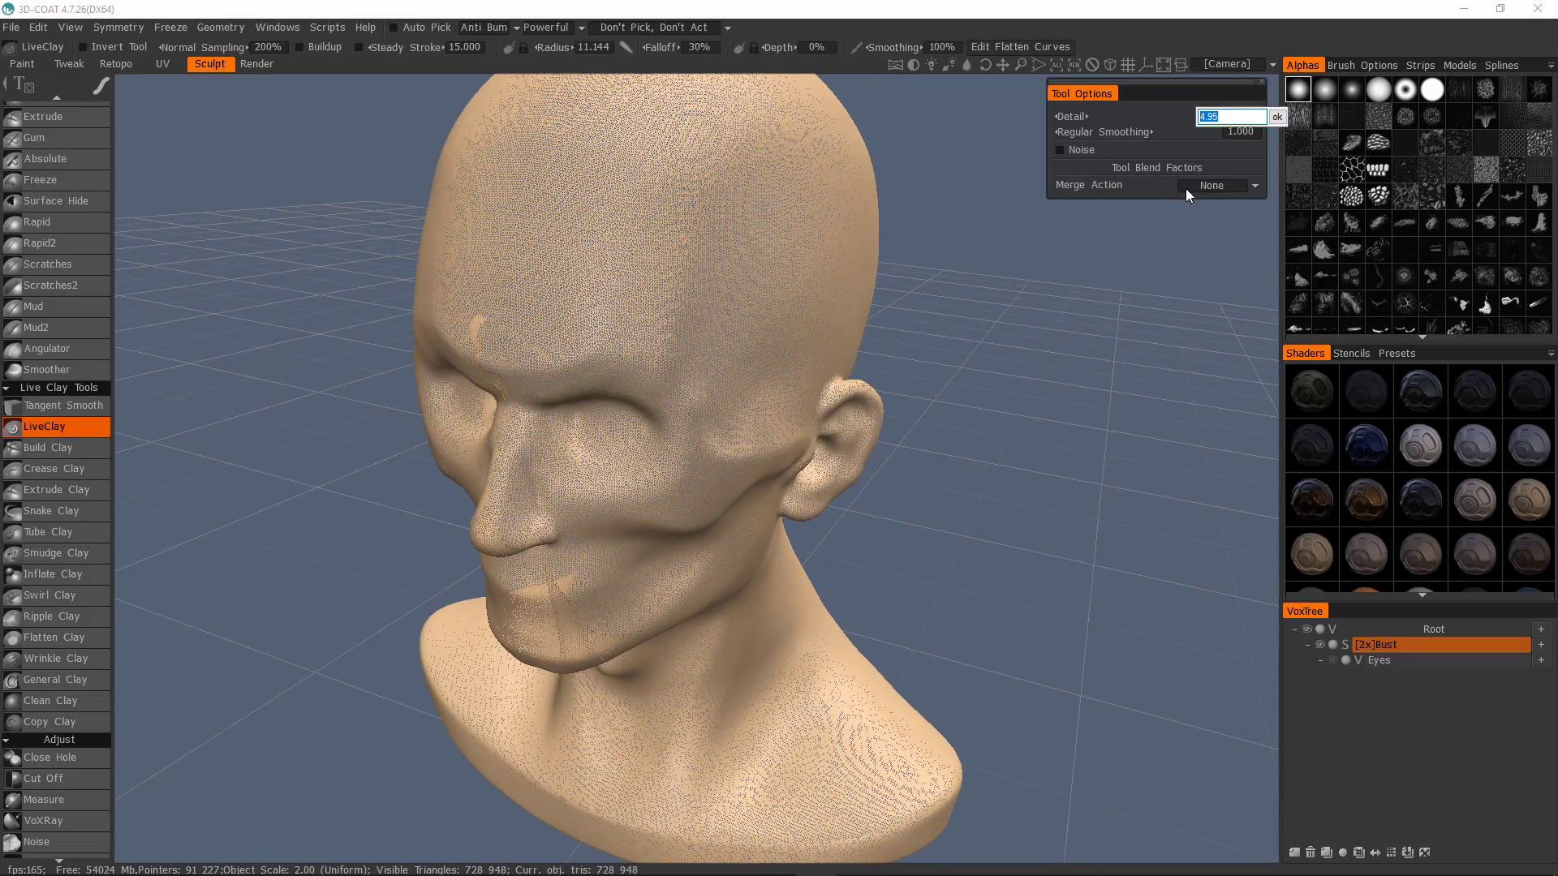
pyautogui.click(1277, 118)
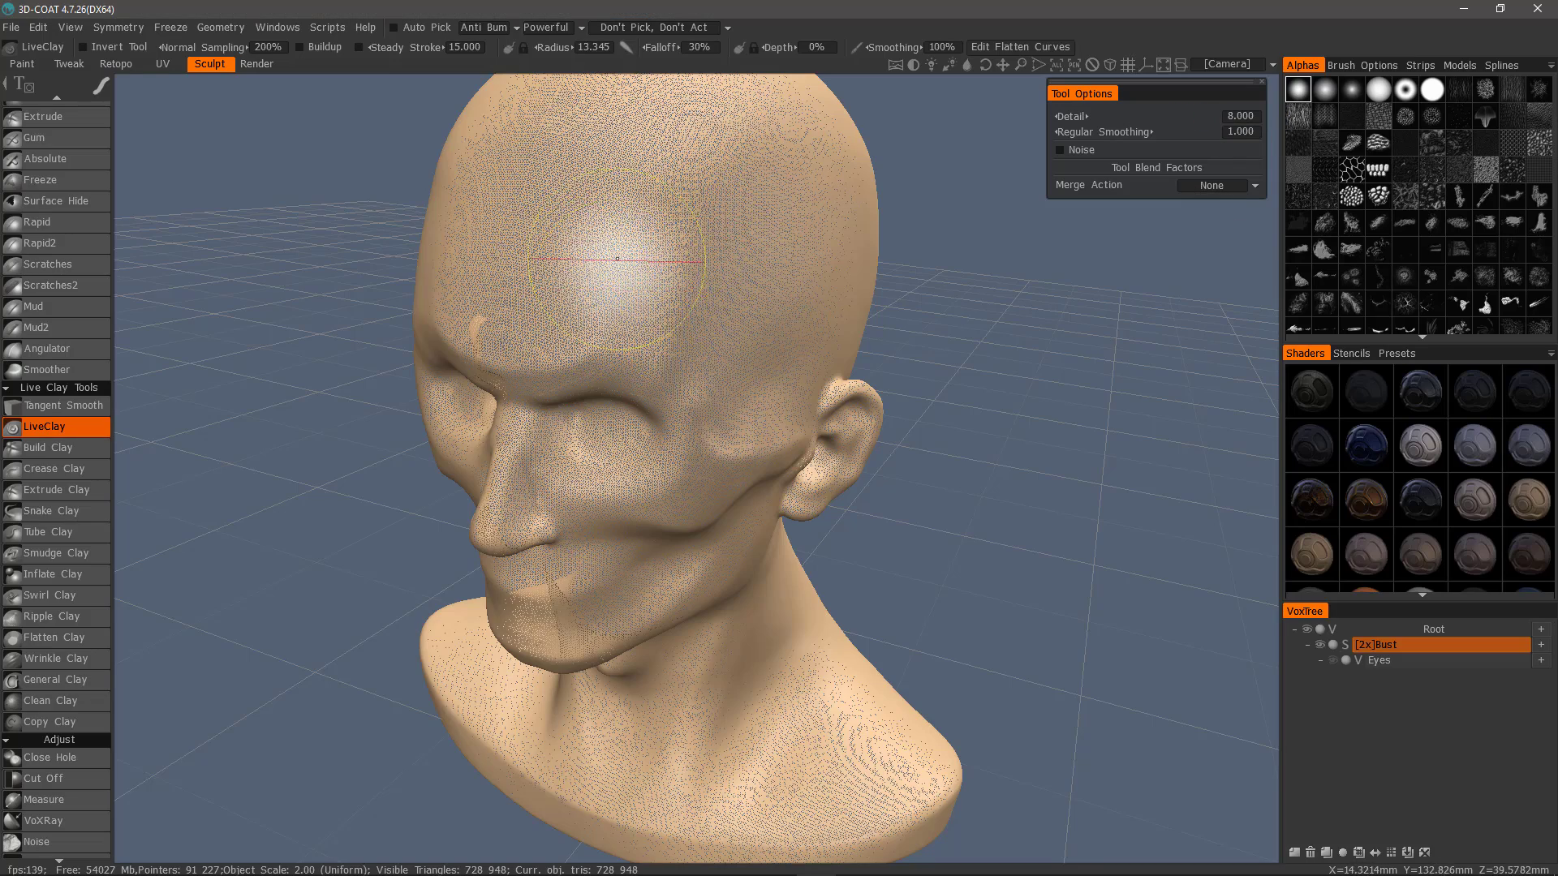
# Step: Brush the forehead, temple, eye socket and cheek with zero-depth LiveClay at radius 13.345 to add mesh density
pyautogui.moveTo(617, 259)
pyautogui.keyDown('alt'); pyautogui.mouseDown()
pyautogui.moveTo(632, 255)
pyautogui.moveTo(575, 263)
pyautogui.moveTo(628, 241)
pyautogui.mouseUp(); pyautogui.keyUp('alt')
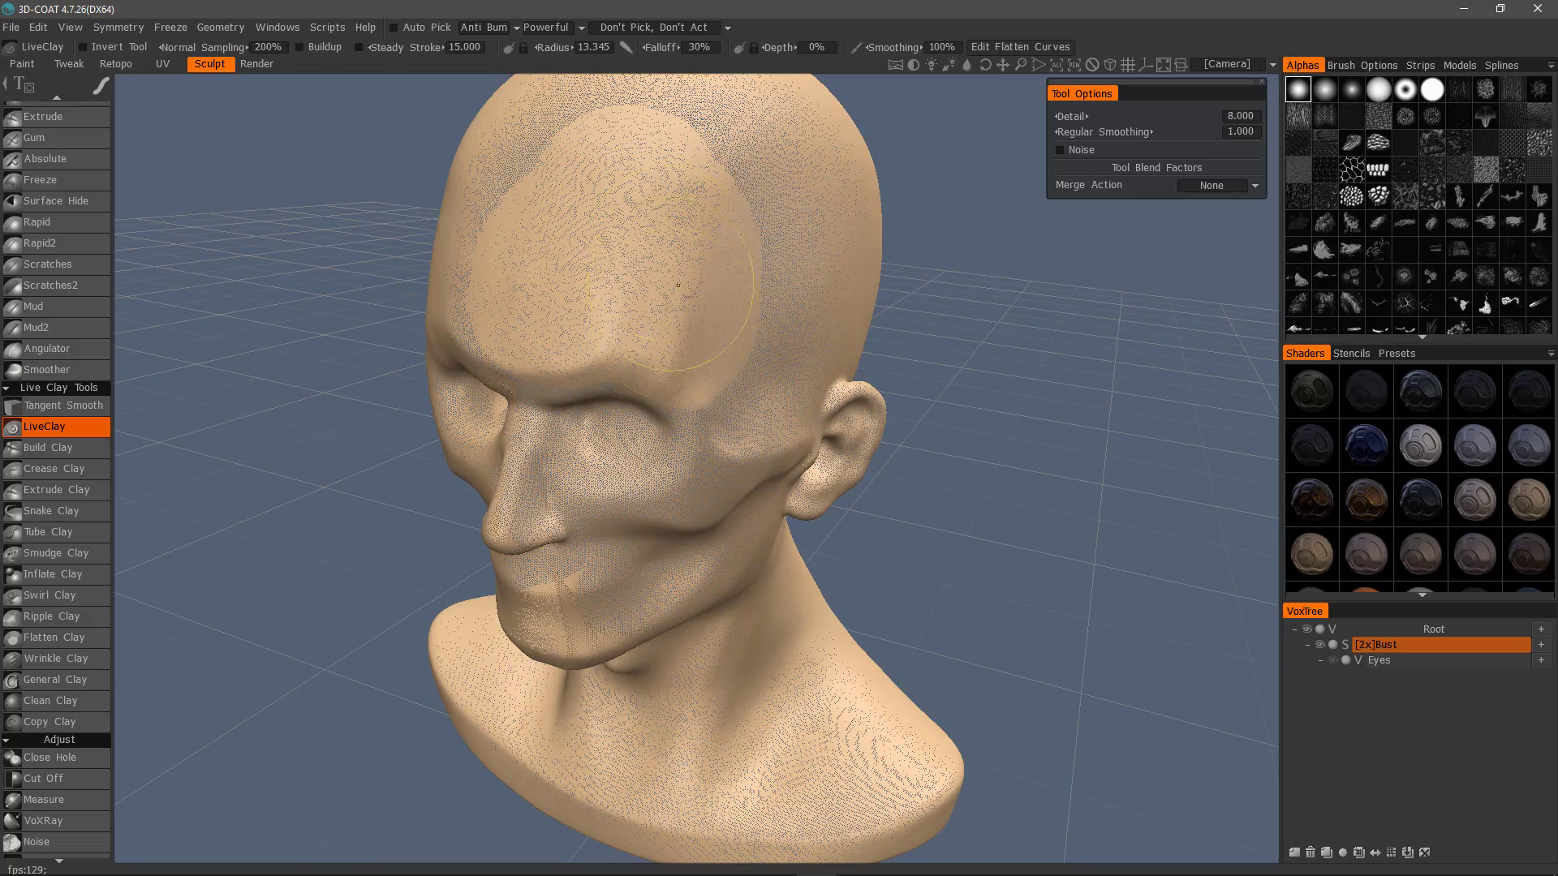
pyautogui.moveTo(591, 448)
pyautogui.mouseDown()
pyautogui.moveTo(568, 464)
pyautogui.moveTo(568, 451)
pyautogui.mouseUp()
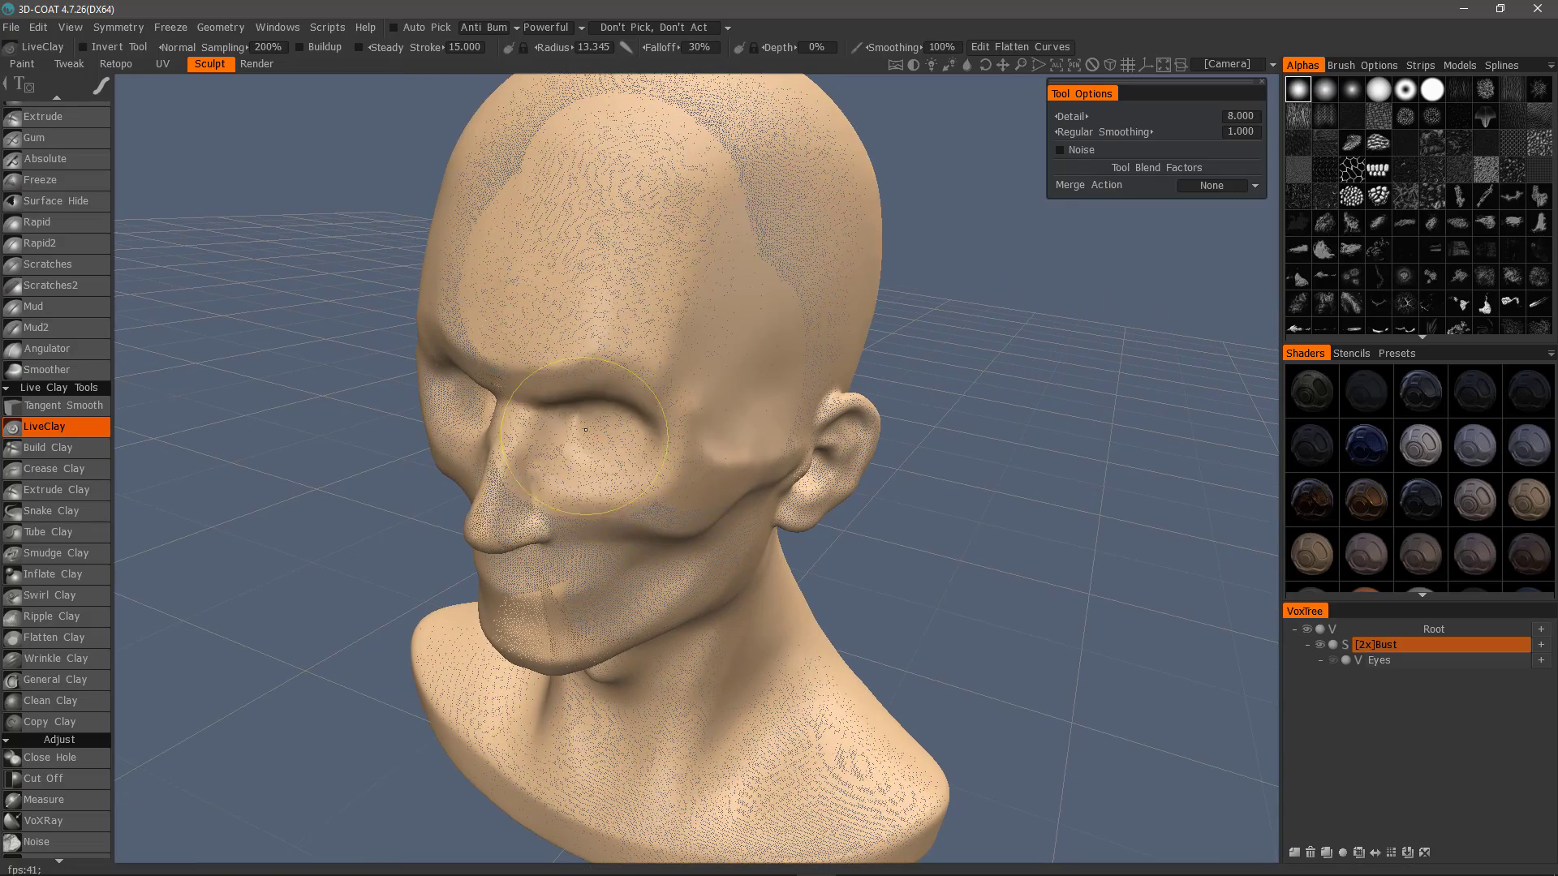
pyautogui.keyDown('alt'); pyautogui.moveTo(568, 551); pyautogui.dragTo(584, 486); pyautogui.keyUp('alt')
pyautogui.moveTo(584, 487)
pyautogui.mouseDown()
pyautogui.moveTo(576, 499)
pyautogui.moveTo(633, 497)
pyautogui.mouseUp()
pyautogui.keyDown('alt'); pyautogui.moveTo(649, 495); pyautogui.dragTo(625, 430); pyautogui.keyUp('alt')
pyautogui.moveTo(698, 389)
pyautogui.mouseDown()
pyautogui.moveTo(728, 383)
pyautogui.moveTo(735, 398)
pyautogui.mouseUp()
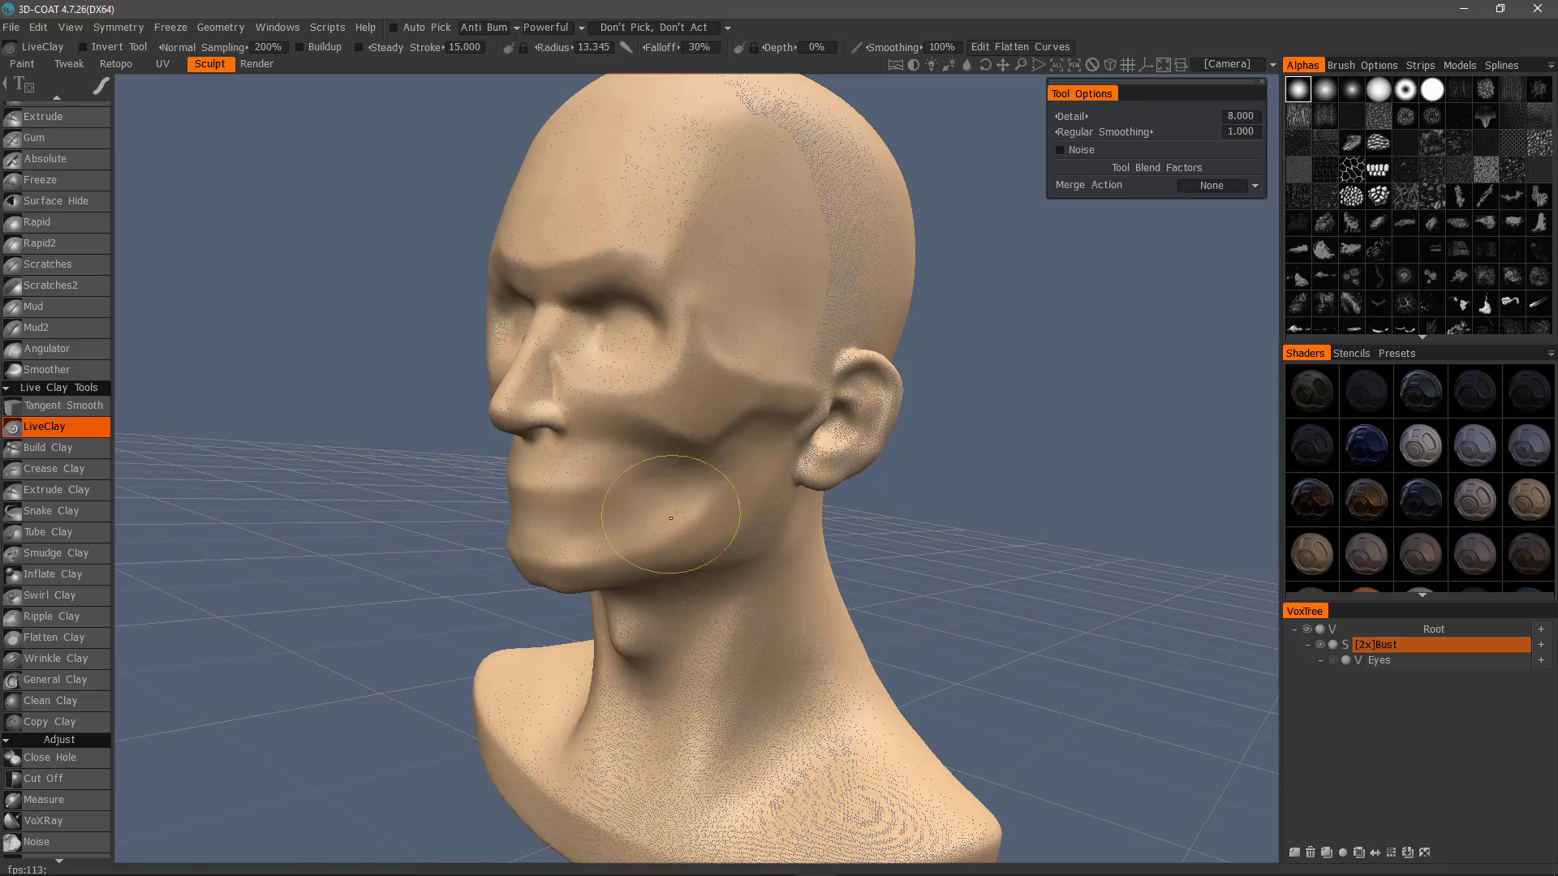
# Step: Examine the face's mesh density from several angles and undo the Detail 8 LiveClay strokes
pyautogui.keyDown('alt'); pyautogui.moveTo(568, 479); pyautogui.dragTo(649, 398); pyautogui.keyUp('alt')
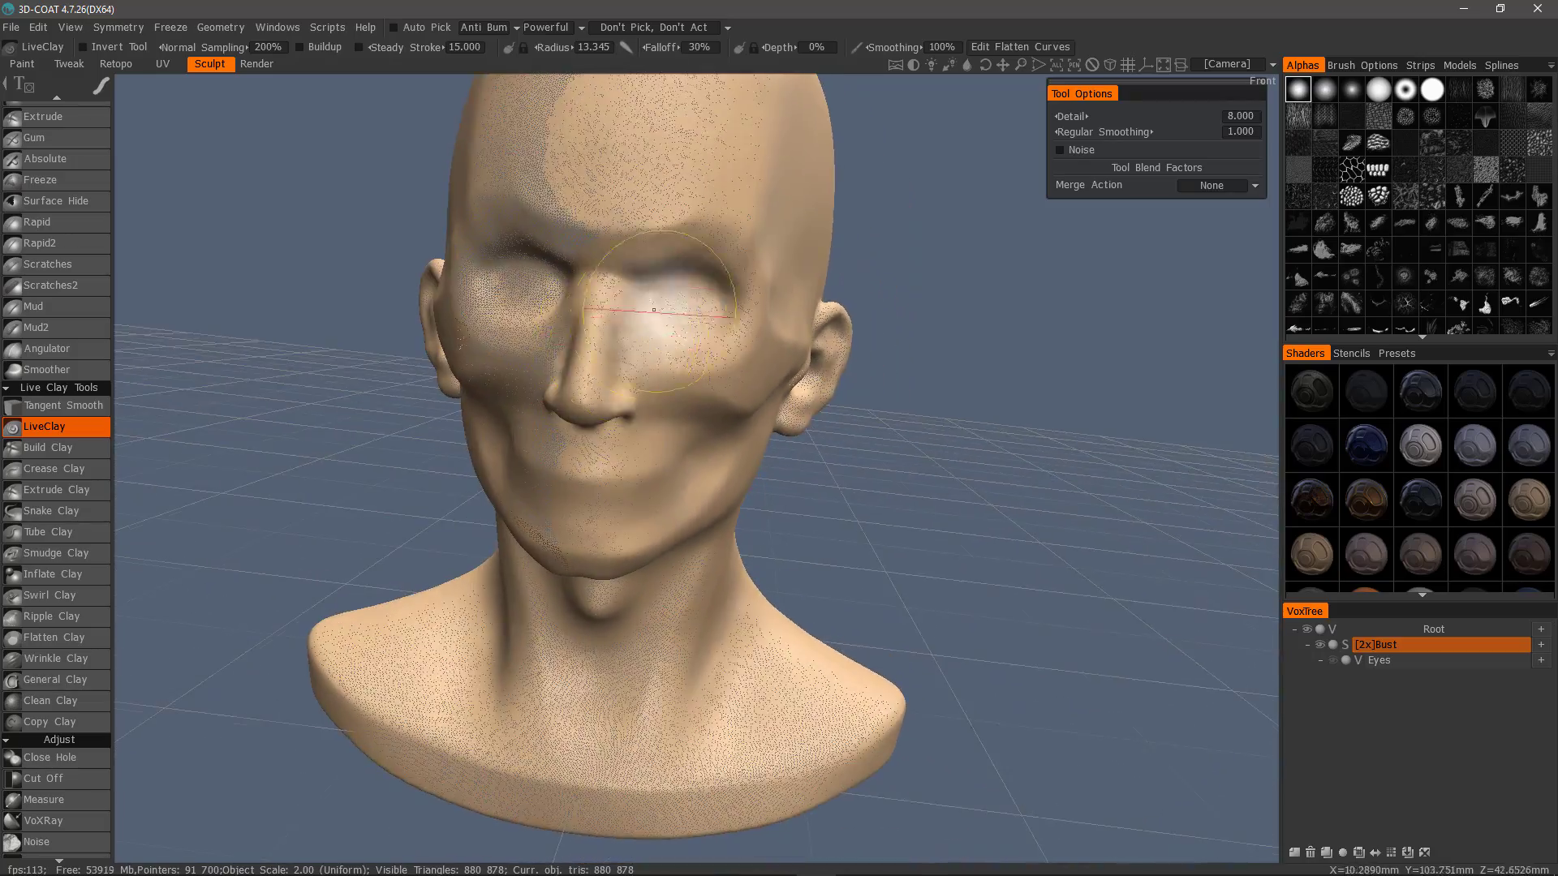
pyautogui.moveTo(649, 272)
pyautogui.keyDown('alt'); pyautogui.mouseDown()
pyautogui.moveTo(612, 294)
pyautogui.moveTo(608, 522)
pyautogui.moveTo(638, 462)
pyautogui.mouseUp(); pyautogui.keyUp('alt')
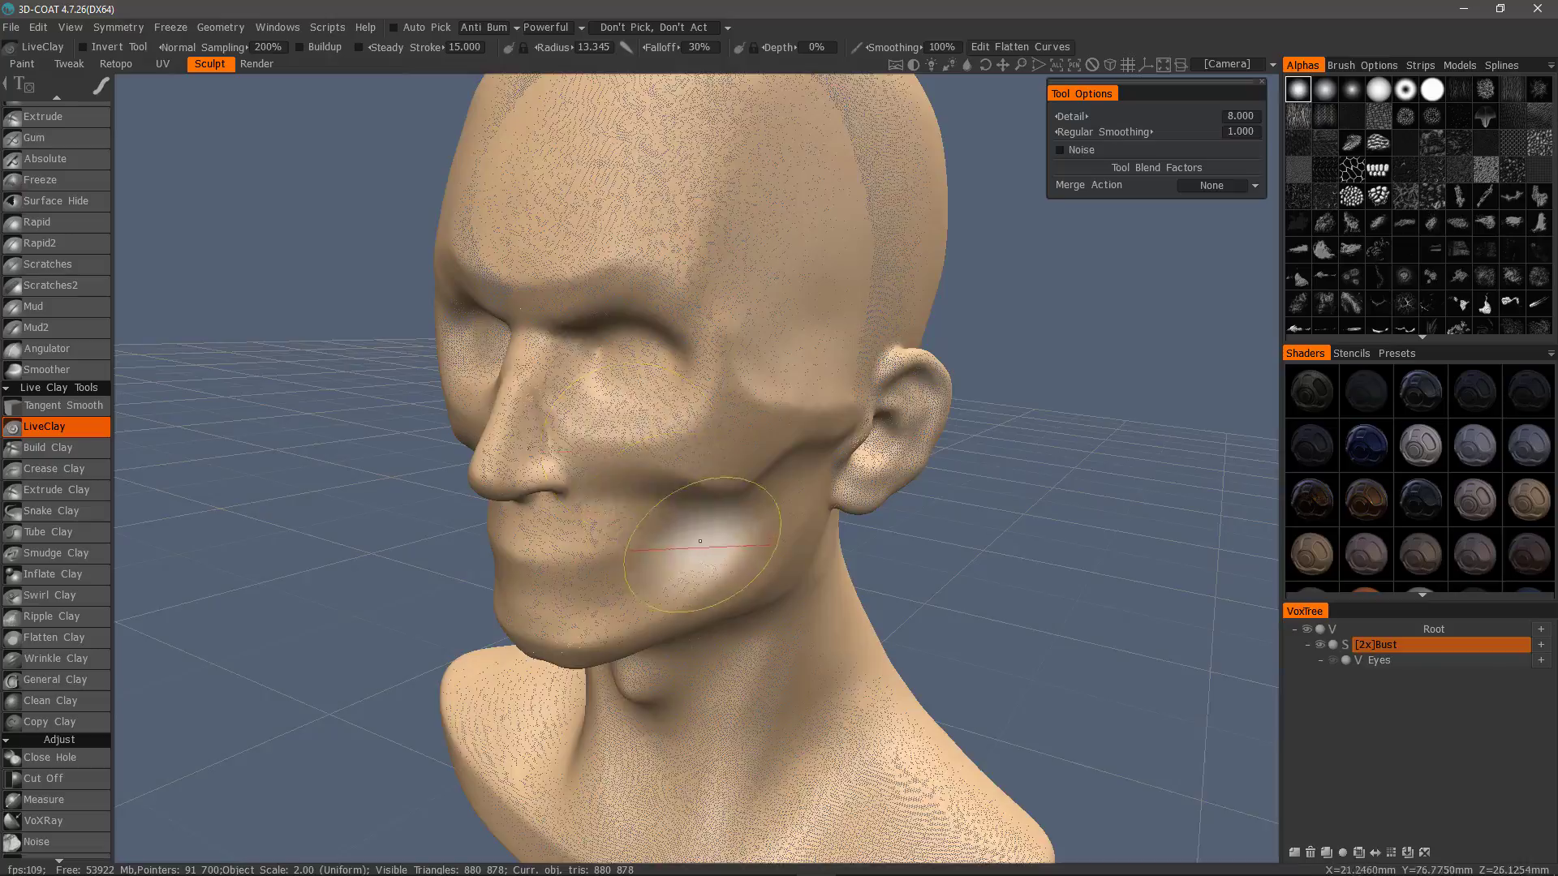
pyautogui.keyDown('alt'); pyautogui.moveTo(722, 535); pyautogui.dragTo(634, 467); pyautogui.keyUp('alt')
pyautogui.moveTo(502, 453)
pyautogui.keyDown('alt'); pyautogui.mouseDown()
pyautogui.moveTo(65, 533)
pyautogui.moveTo(570, 446)
pyautogui.moveTo(598, 519)
pyautogui.moveTo(574, 502)
pyautogui.moveTo(641, 386)
pyautogui.moveTo(649, 408)
pyautogui.moveTo(499, 401)
pyautogui.mouseUp(); pyautogui.keyUp('alt')
pyautogui.scroll(6, 44, 386)
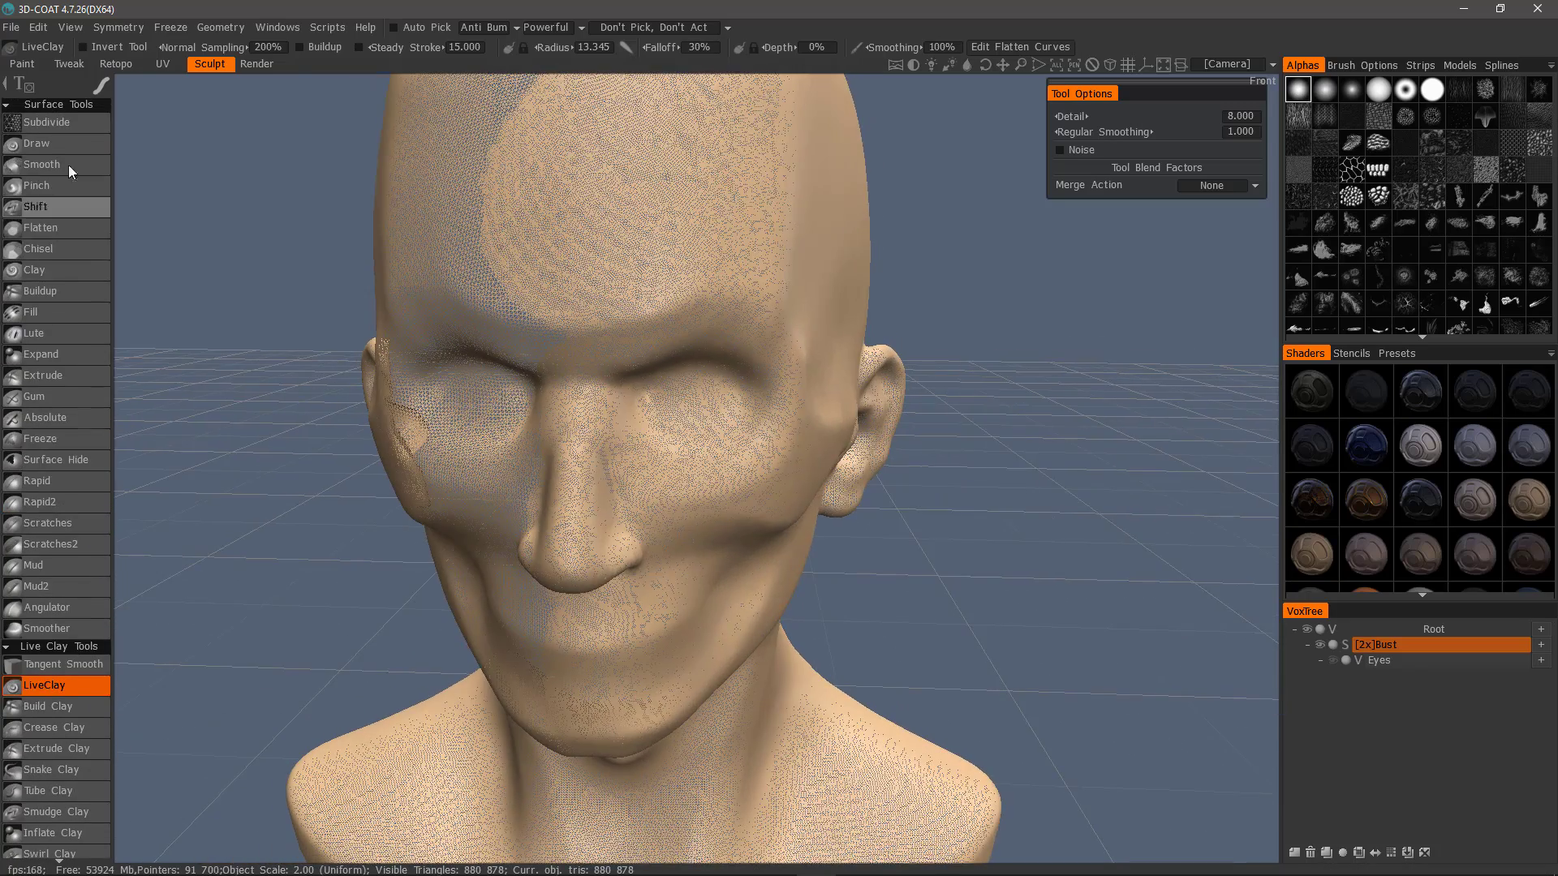
pyautogui.keyDown('alt'); pyautogui.moveTo(835, 345); pyautogui.dragTo(768, 415); pyautogui.keyUp('alt')
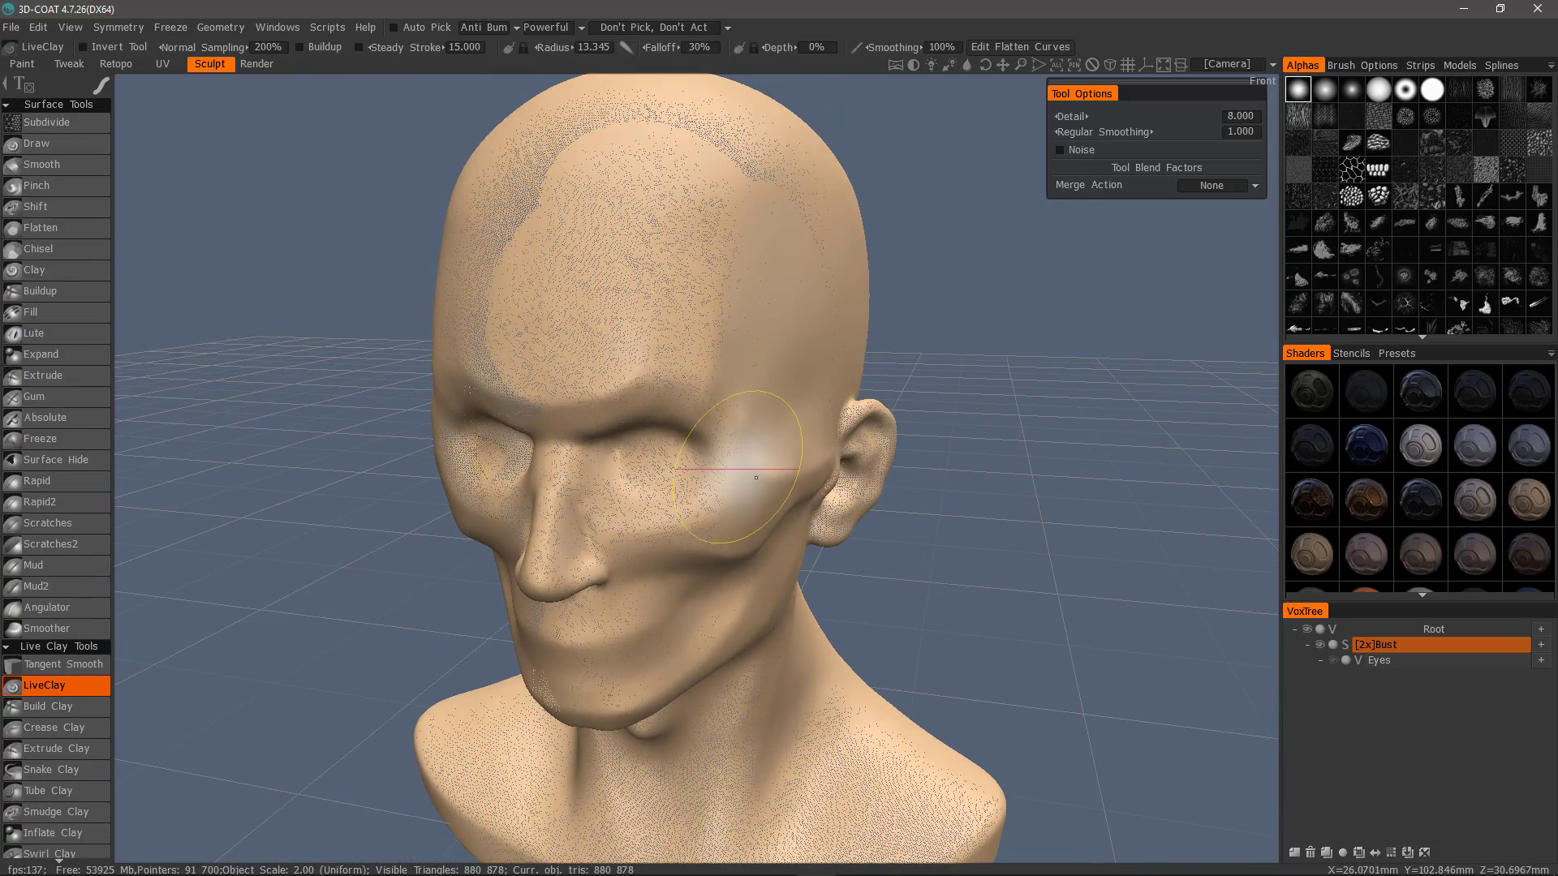
pyautogui.moveTo(755, 477)
pyautogui.keyDown('alt'); pyautogui.mouseDown()
pyautogui.moveTo(712, 513)
pyautogui.moveTo(658, 445)
pyautogui.mouseUp(); pyautogui.keyUp('alt')
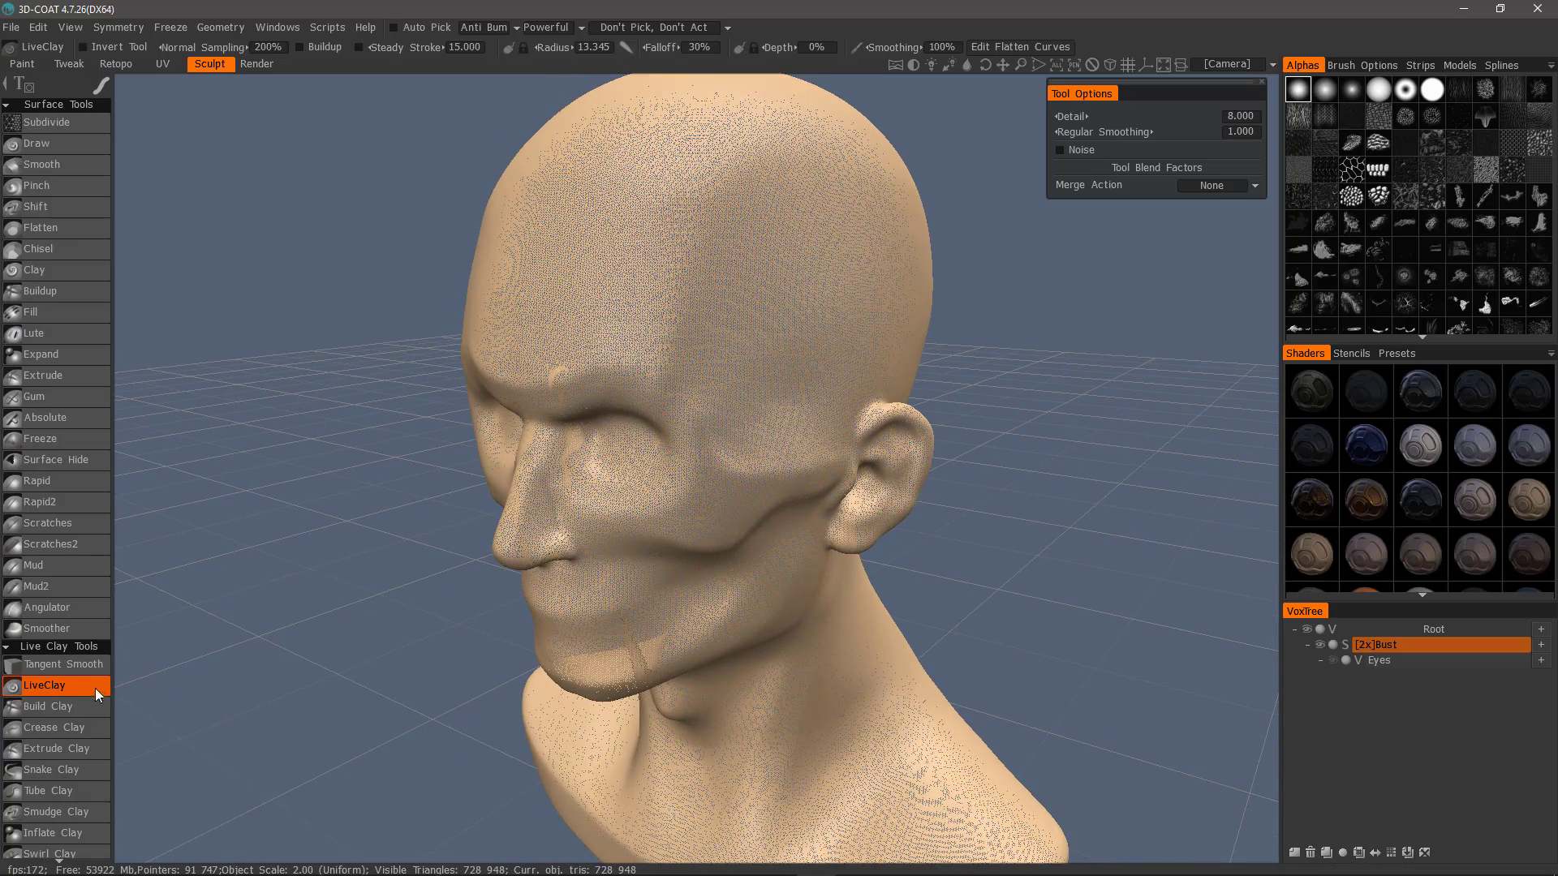
# Step: Choose the Subdivide tool and view the bust's head from several angles
pyautogui.click(81, 126)
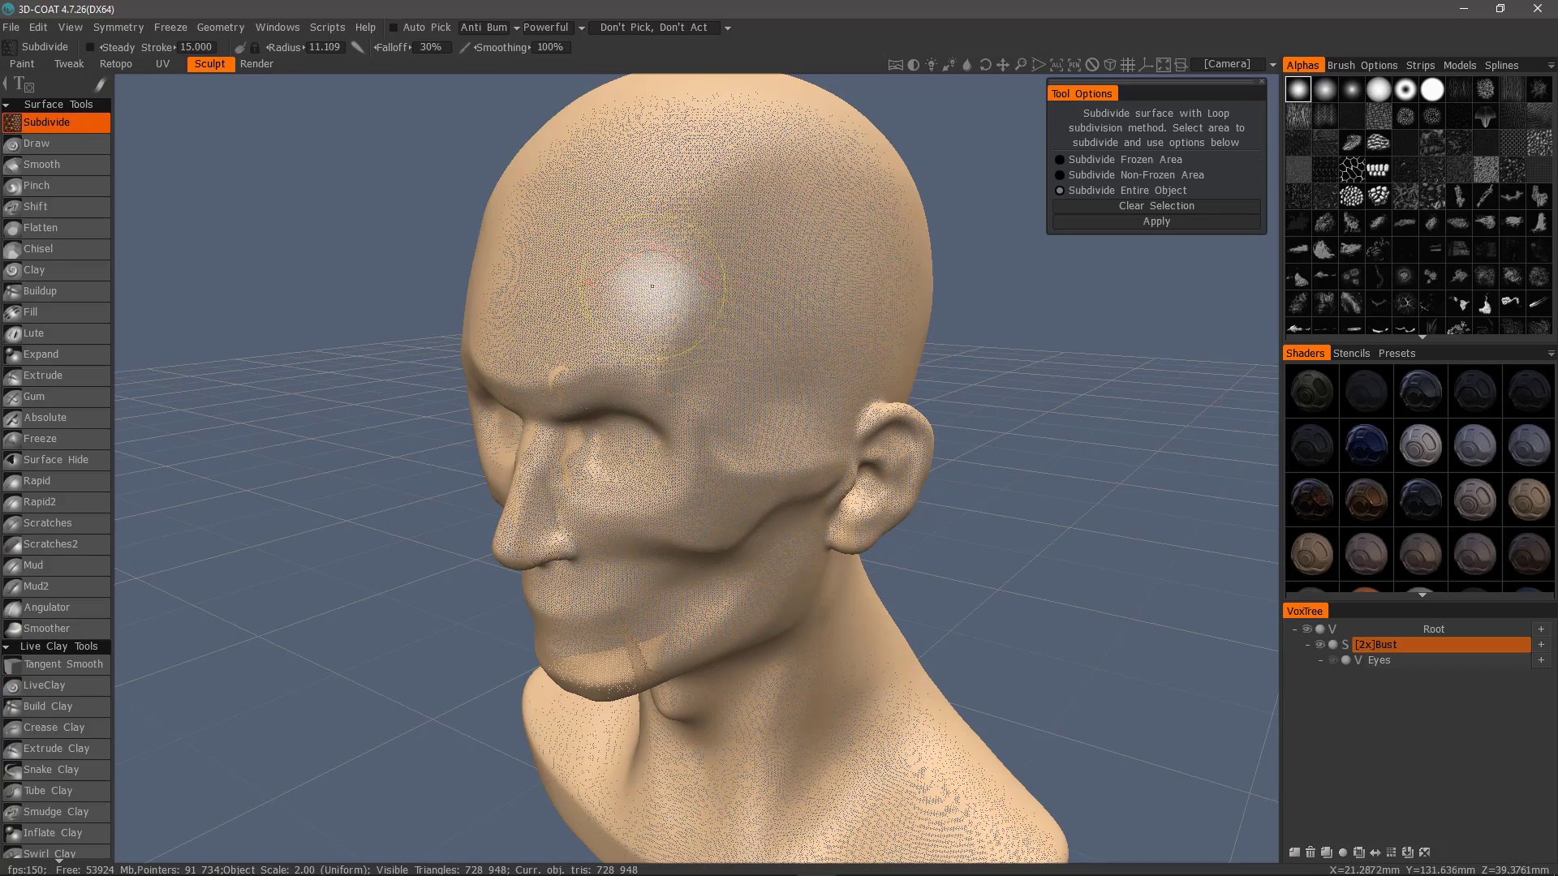
pyautogui.moveTo(670, 218)
pyautogui.keyDown('alt'); pyautogui.mouseDown()
pyautogui.moveTo(695, 261)
pyautogui.moveTo(660, 260)
pyautogui.moveTo(649, 343)
pyautogui.mouseUp(); pyautogui.keyUp('alt')
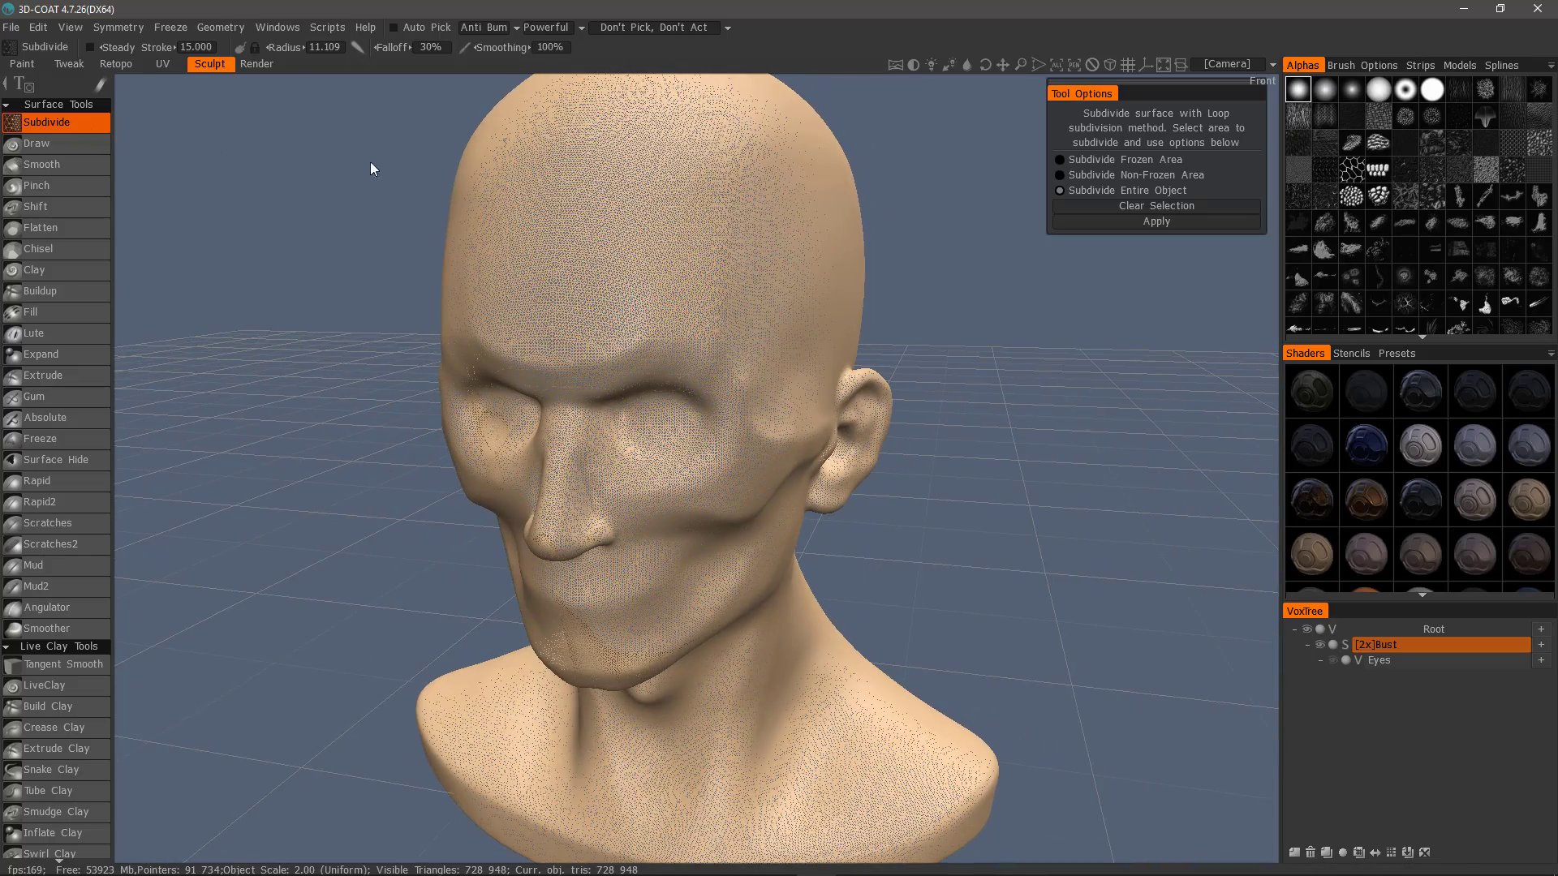
pyautogui.keyDown('alt'); pyautogui.moveTo(560, 211); pyautogui.dragTo(772, 259); pyautogui.keyUp('alt')
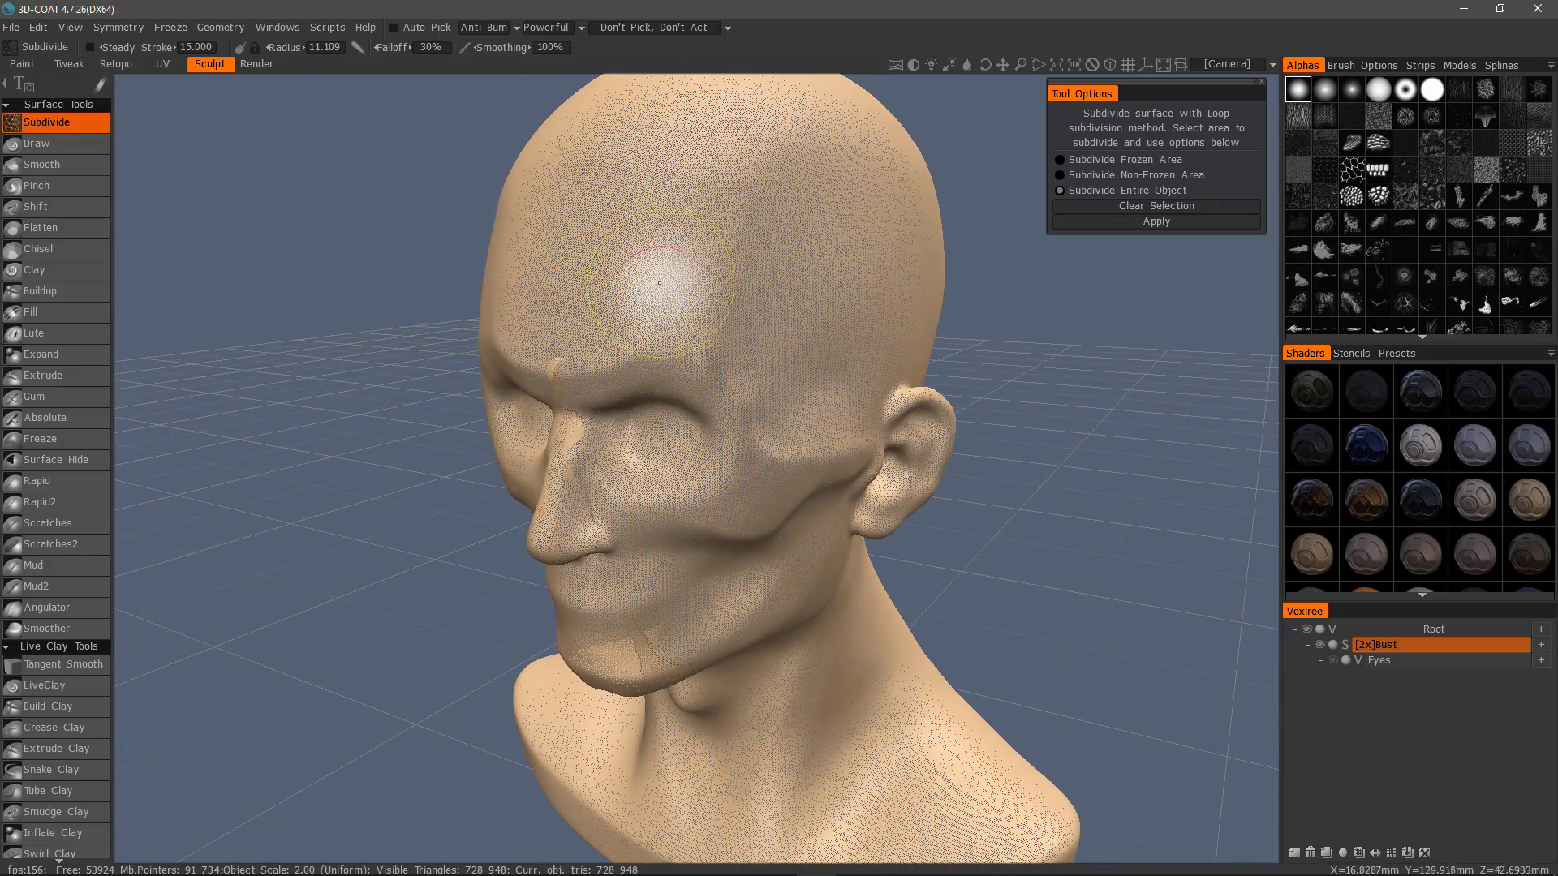
pyautogui.keyDown('alt'); pyautogui.moveTo(636, 207); pyautogui.dragTo(617, 195); pyautogui.keyUp('alt')
# Step: Try painting a subdivision area down the forehead with the Subdivide tool, and undo the strokes
pyautogui.moveTo(617, 195)
pyautogui.mouseDown()
pyautogui.moveTo(741, 252)
pyautogui.moveTo(811, 381)
pyautogui.moveTo(635, 326)
pyautogui.moveTo(673, 306)
pyautogui.mouseUp()
pyautogui.moveTo(645, 312)
pyautogui.mouseDown()
pyautogui.moveTo(678, 379)
pyautogui.moveTo(793, 449)
pyautogui.moveTo(671, 407)
pyautogui.mouseUp()
pyautogui.hotkey('ctrl', 'z')
pyautogui.hotkey('ctrl', 'z')
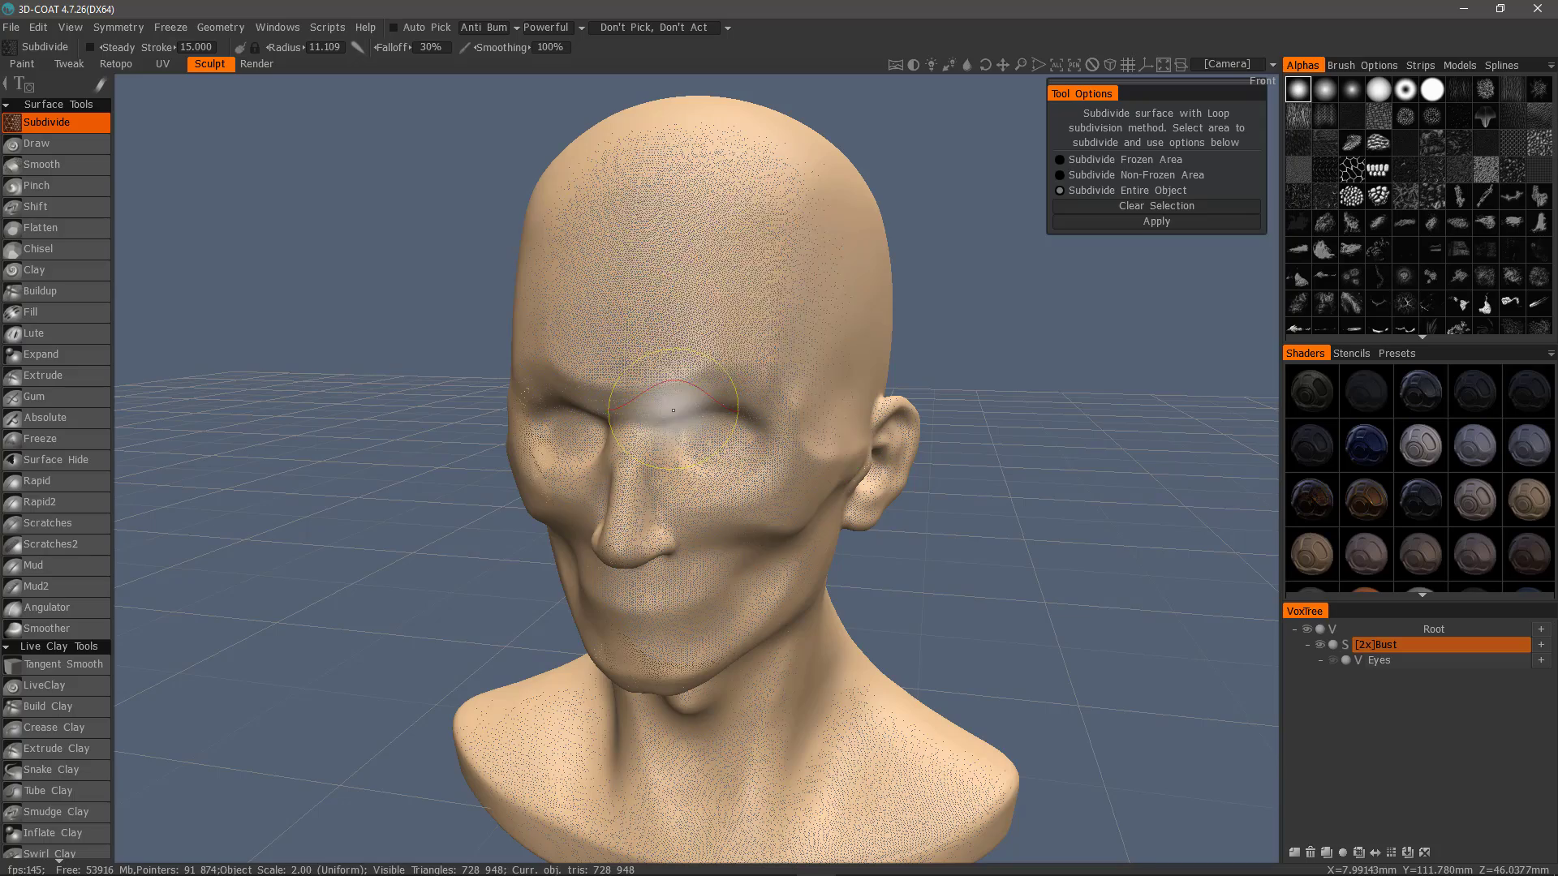
# Step: Turn on left-right symmetry and paint a Subdivide selection over the whole face from forehead to chin
pyautogui.press('s')
pyautogui.click(636, 286)
pyautogui.keyDown('alt'); pyautogui.moveTo(505, 305); pyautogui.dragTo(413, 326); pyautogui.keyUp('alt')
pyautogui.moveTo(639, 280)
pyautogui.mouseDown()
pyautogui.moveTo(608, 378)
pyautogui.moveTo(713, 406)
pyautogui.moveTo(657, 332)
pyautogui.moveTo(789, 443)
pyautogui.moveTo(713, 225)
pyautogui.moveTo(845, 333)
pyautogui.moveTo(818, 499)
pyautogui.moveTo(695, 216)
pyautogui.moveTo(844, 390)
pyautogui.moveTo(814, 581)
pyautogui.moveTo(754, 479)
pyautogui.moveTo(665, 462)
pyautogui.mouseUp()
pyautogui.moveTo(665, 462)
pyautogui.keyDown('alt'); pyautogui.mouseDown()
pyautogui.moveTo(751, 434)
pyautogui.moveTo(688, 496)
pyautogui.mouseUp(); pyautogui.keyUp('alt')
pyautogui.moveTo(688, 496)
pyautogui.keyDown('alt'); pyautogui.mouseDown()
pyautogui.moveTo(702, 480)
pyautogui.moveTo(727, 592)
pyautogui.moveTo(684, 463)
pyautogui.moveTo(765, 452)
pyautogui.moveTo(767, 398)
pyautogui.moveTo(727, 325)
pyautogui.moveTo(713, 413)
pyautogui.mouseUp(); pyautogui.keyUp('alt')
pyautogui.moveTo(773, 545)
pyautogui.keyDown('alt'); pyautogui.mouseDown()
pyautogui.moveTo(495, 401)
pyautogui.moveTo(365, 381)
pyautogui.mouseUp(); pyautogui.keyUp('alt')
# Step: Complete the Subdivide selection on the face with a freeform lasso around its side, and set the brush radius to about 6.47
pyautogui.moveTo(100, 85)
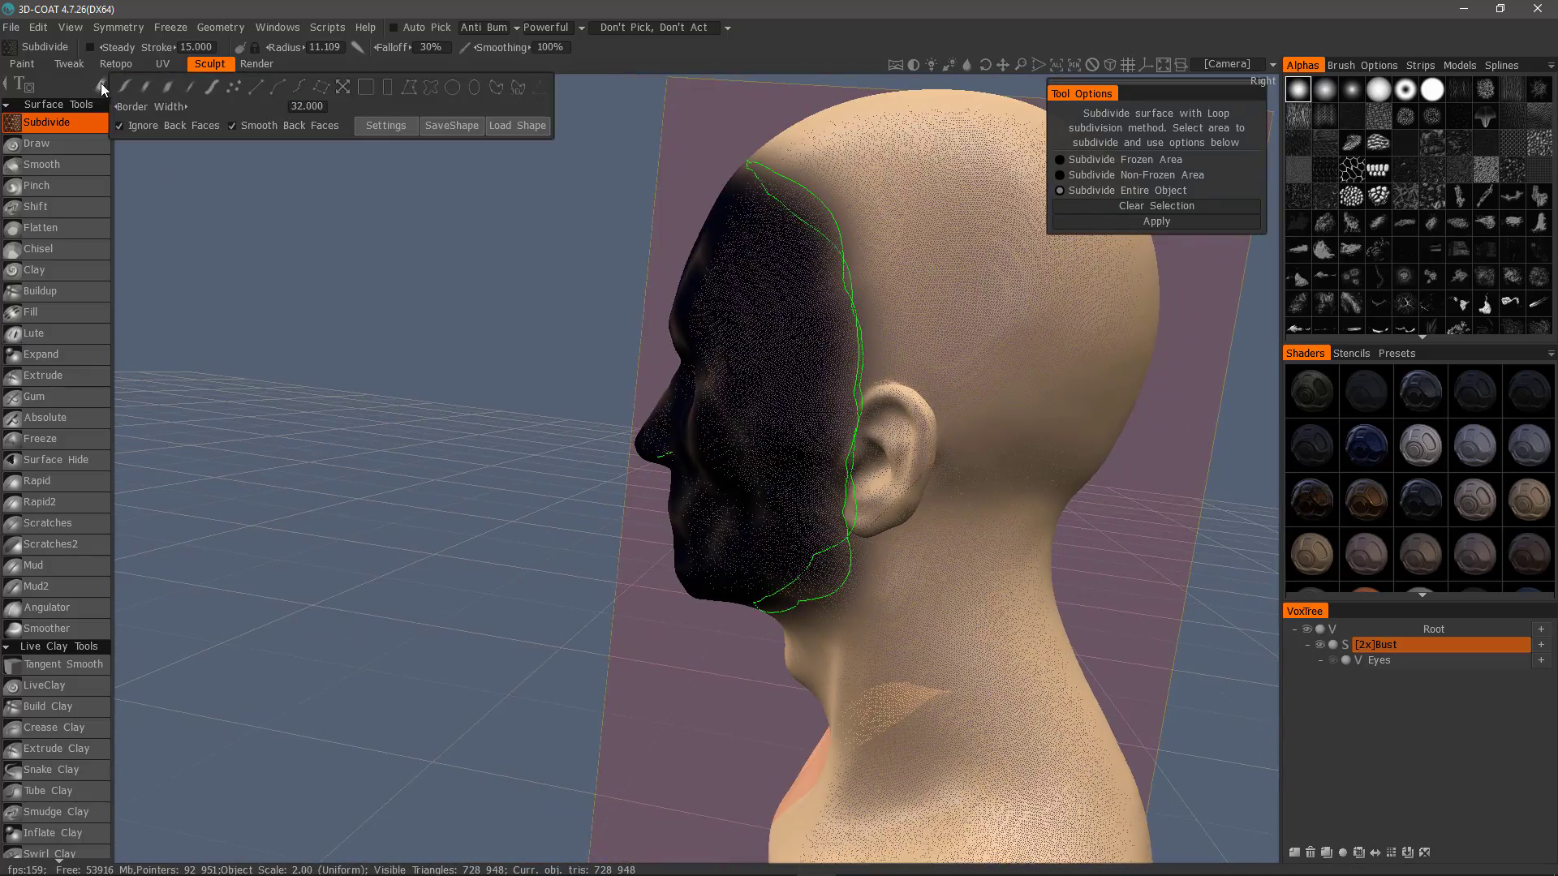
pyautogui.click(430, 86)
pyautogui.scroll(-2, 430, 86)
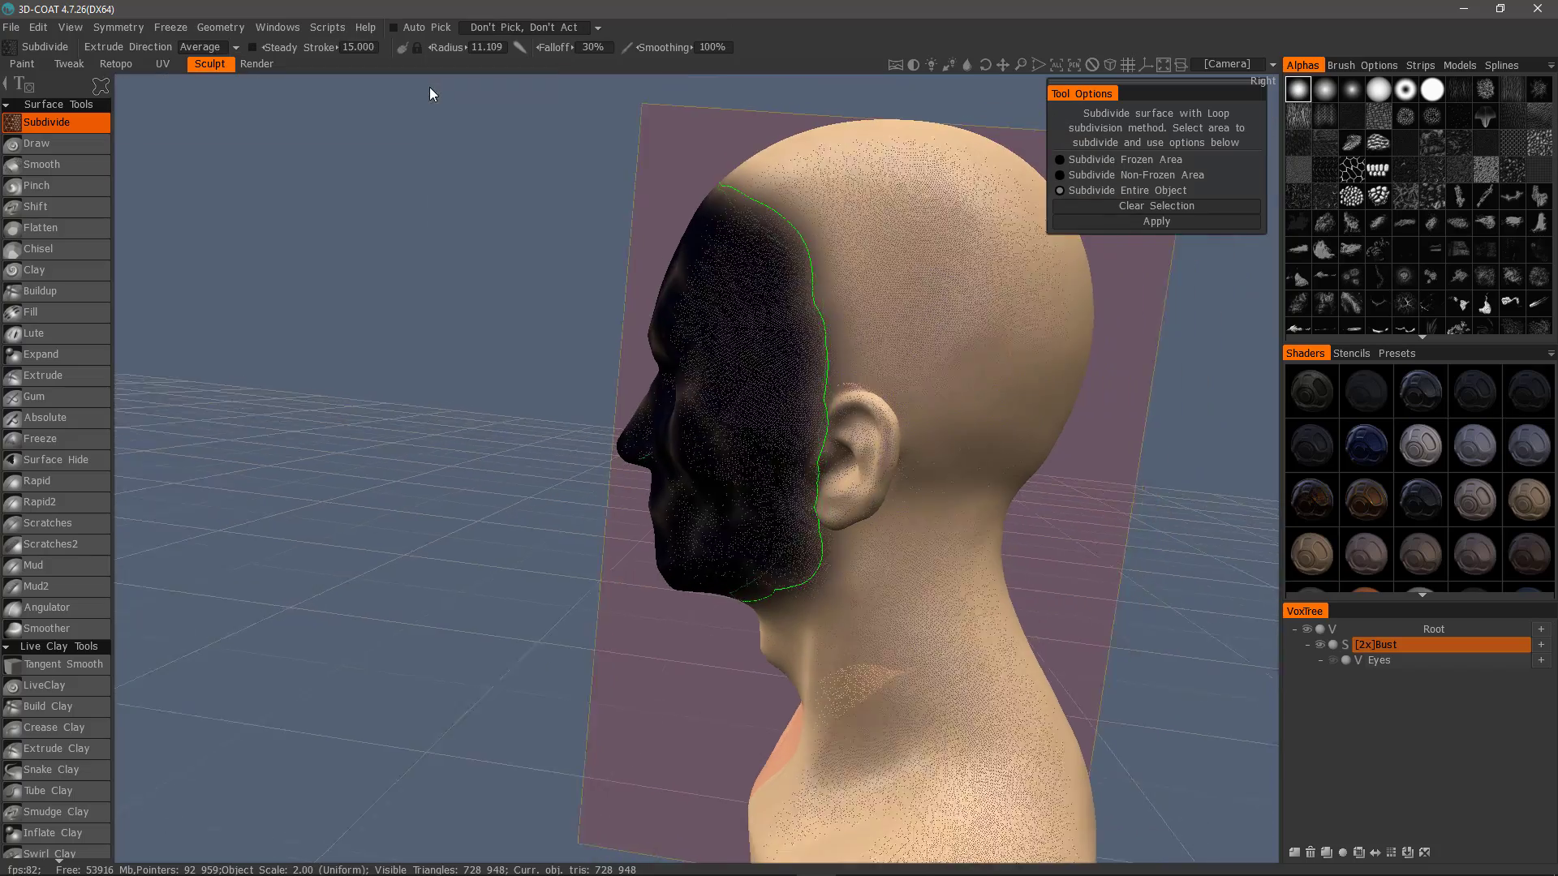
pyautogui.keyDown('alt'); pyautogui.moveTo(523, 227); pyautogui.dragTo(558, 243); pyautogui.keyUp('alt')
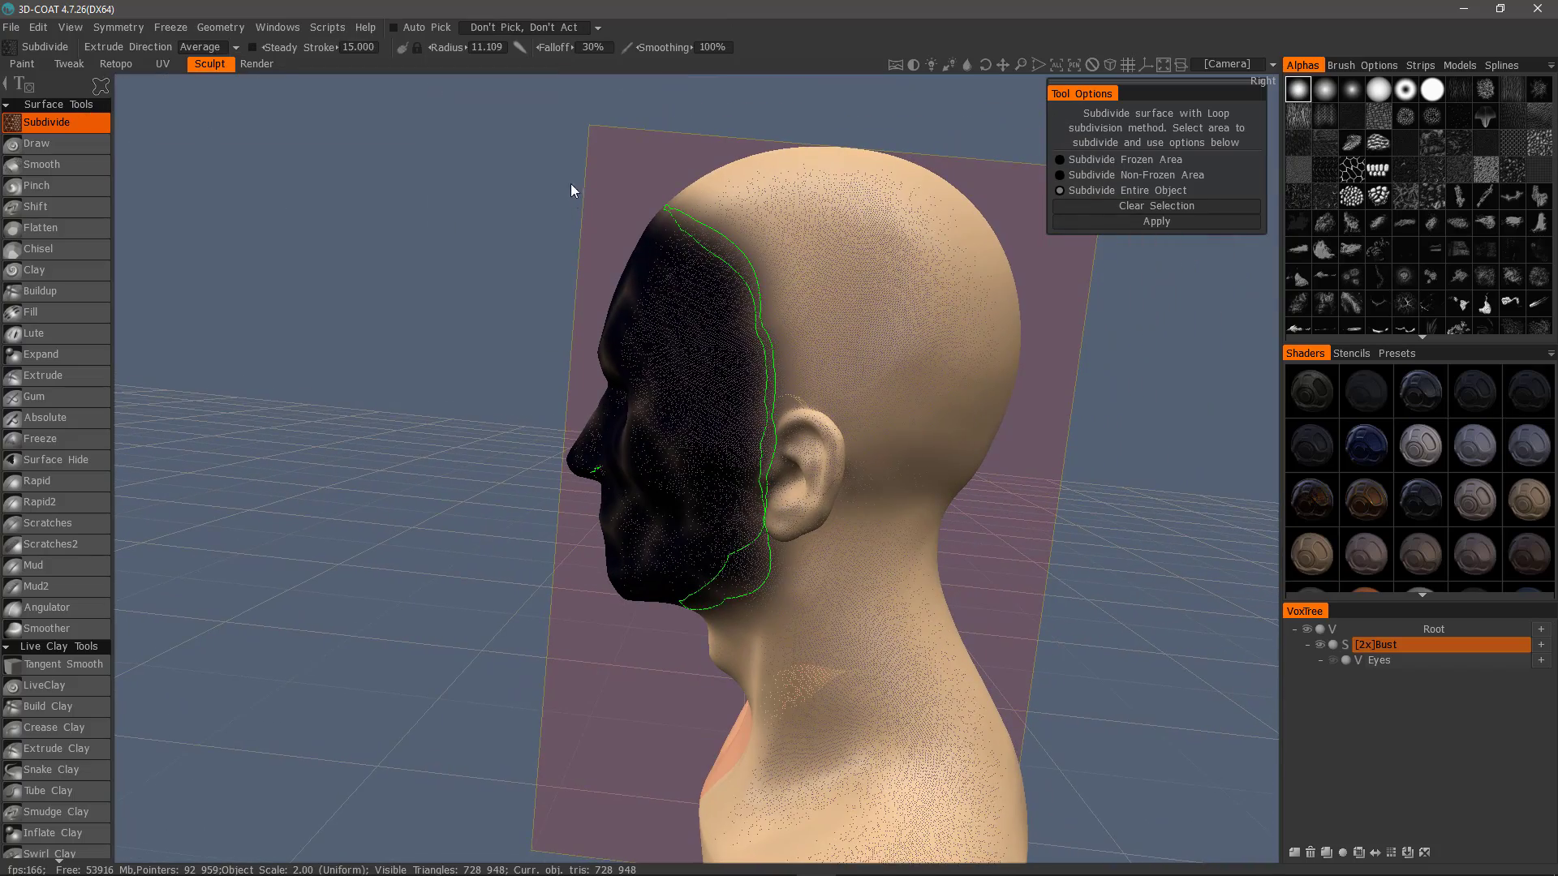
pyautogui.moveTo(614, 175)
pyautogui.mouseDown()
pyautogui.moveTo(723, 260)
pyautogui.moveTo(754, 330)
pyautogui.moveTo(771, 417)
pyautogui.moveTo(762, 547)
pyautogui.moveTo(722, 612)
pyautogui.moveTo(512, 597)
pyautogui.mouseUp()
pyautogui.moveTo(566, 169); pyautogui.dragTo(564, 146)
pyautogui.moveTo(494, 106)
pyautogui.keyDown('alt'); pyautogui.mouseDown()
pyautogui.moveTo(806, 511)
pyautogui.moveTo(700, 477)
pyautogui.moveTo(897, 546)
pyautogui.moveTo(890, 528)
pyautogui.mouseUp(); pyautogui.keyUp('alt')
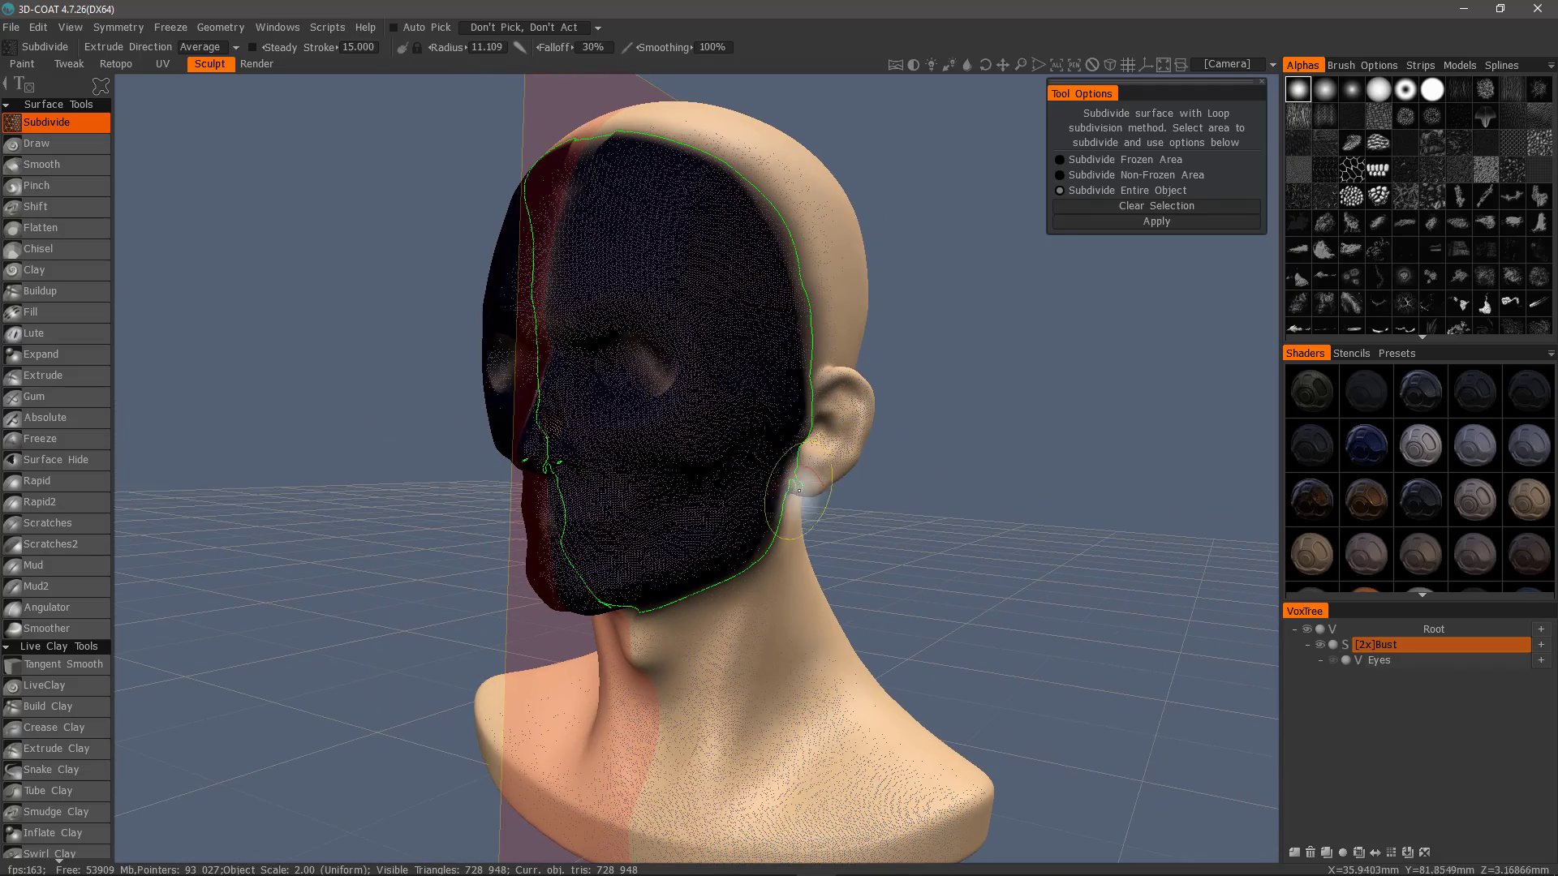
pyautogui.moveTo(815, 487); pyautogui.dragTo(800, 478, button='right')
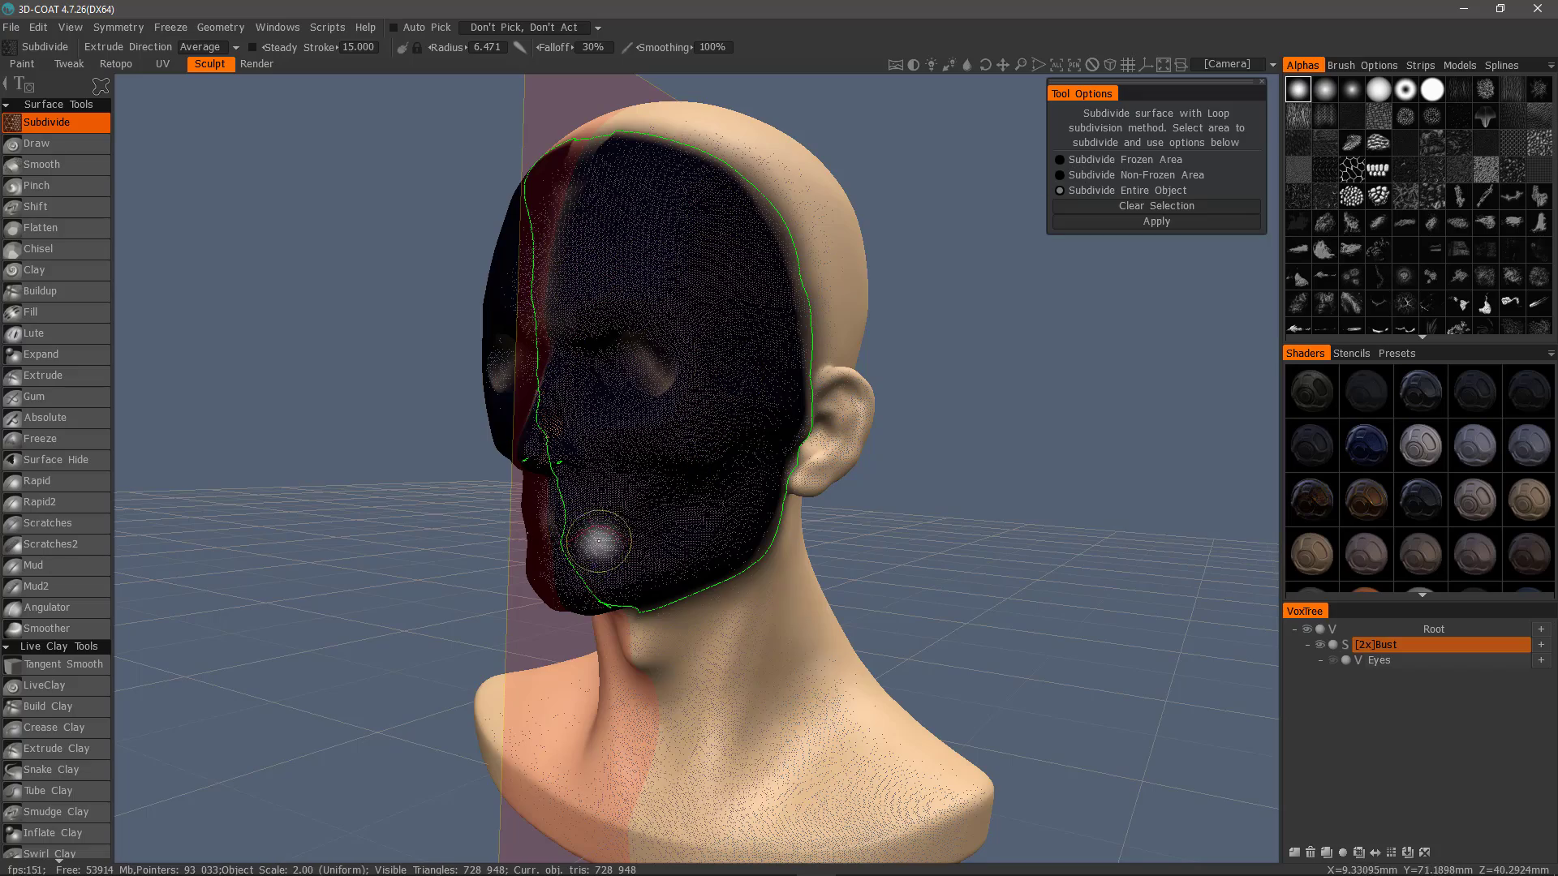
pyautogui.keyDown('alt'); pyautogui.moveTo(662, 220); pyautogui.dragTo(652, 571); pyautogui.keyUp('alt')
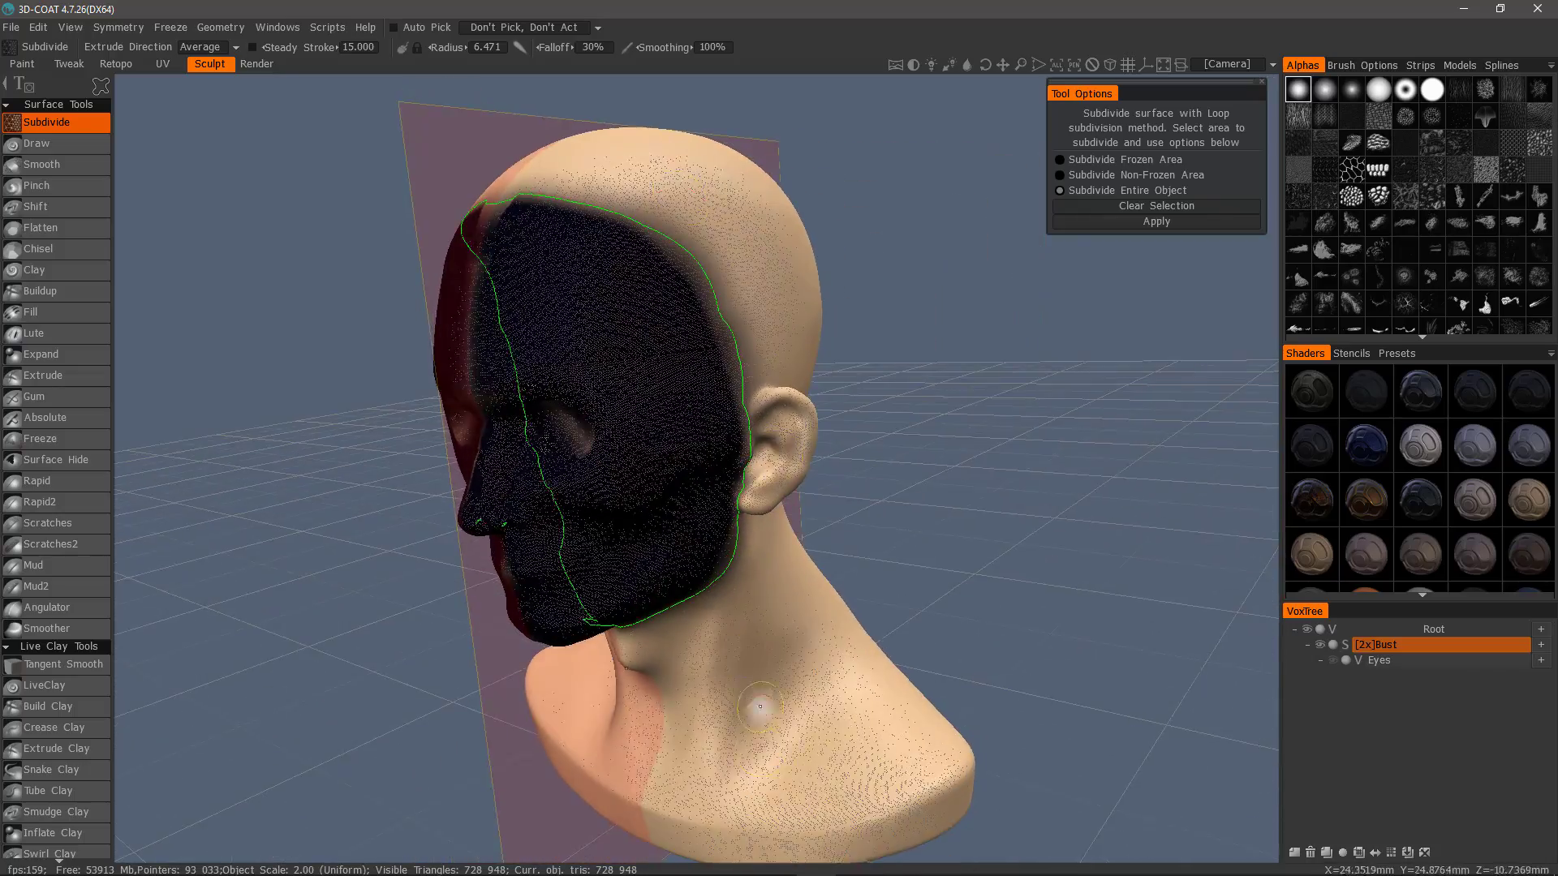
# Step: Subdivide only the frozen face area and clear the selection
pyautogui.click(1059, 159)
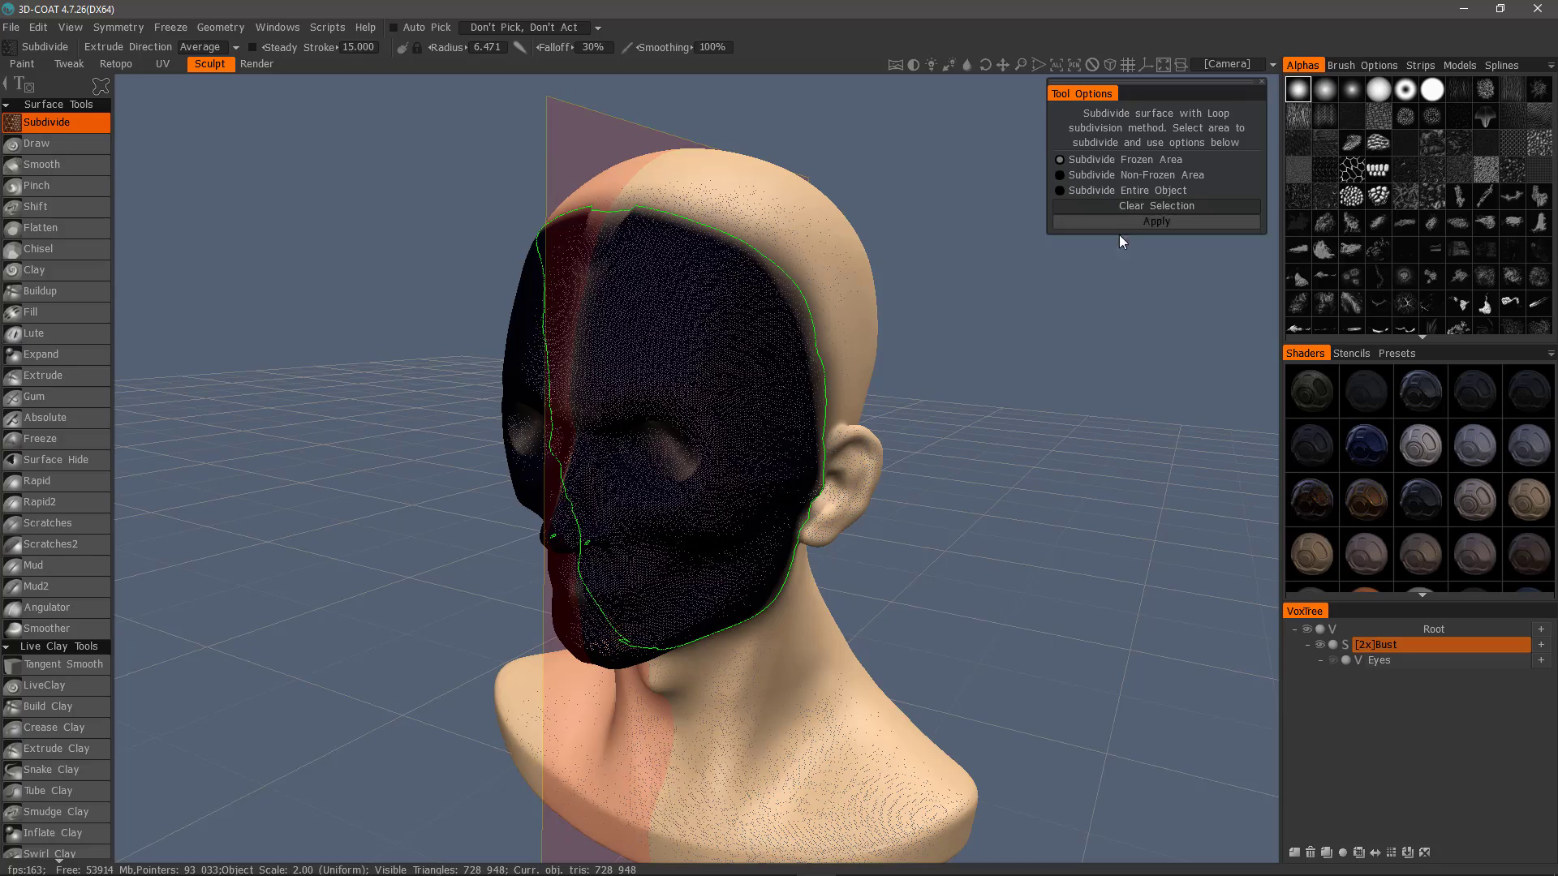
pyautogui.moveTo(1119, 237); pyautogui.dragTo(1073, 508)
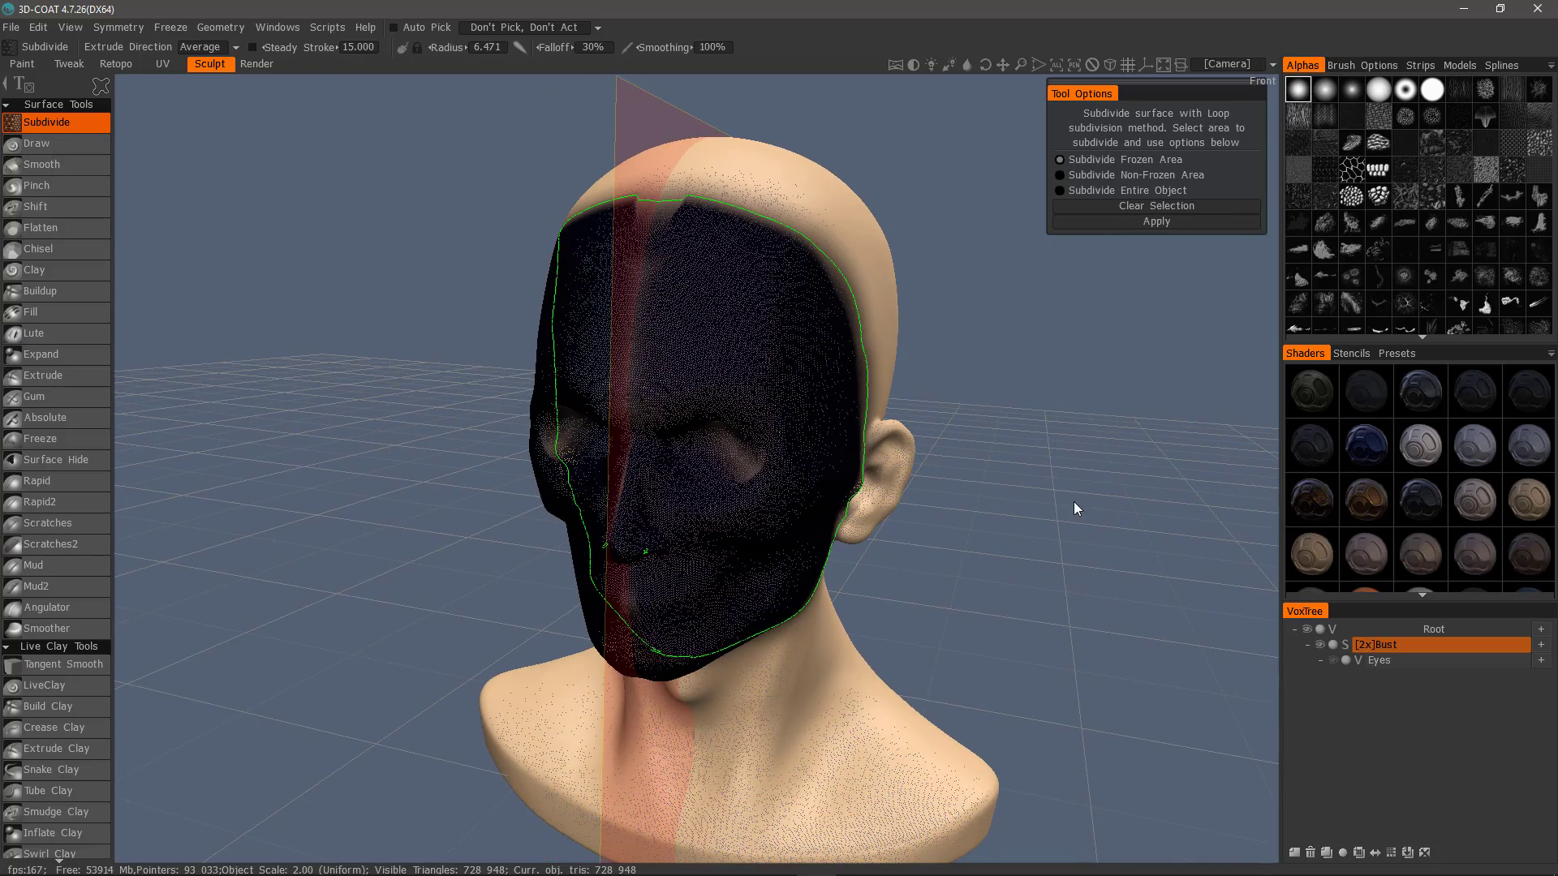
pyautogui.click(1162, 221)
pyautogui.scroll(4, 751, 351)
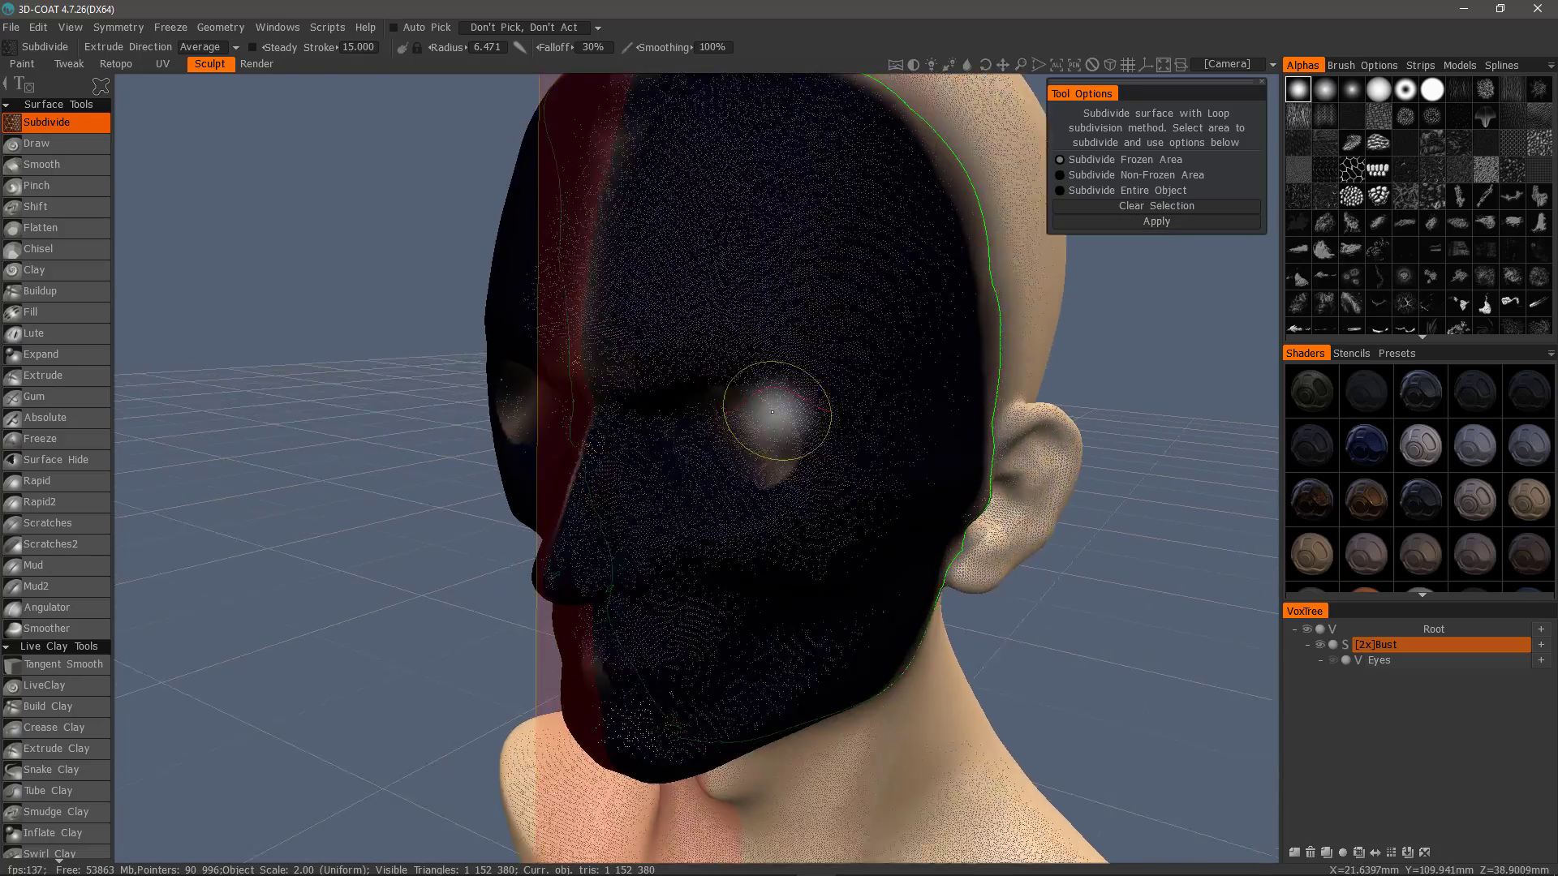
pyautogui.moveTo(776, 414)
pyautogui.keyDown('alt'); pyautogui.mouseDown()
pyautogui.moveTo(904, 477)
pyautogui.moveTo(855, 523)
pyautogui.moveTo(946, 556)
pyautogui.moveTo(1093, 323)
pyautogui.moveTo(1116, 316)
pyautogui.moveTo(1038, 268)
pyautogui.mouseUp(); pyautogui.keyUp('alt')
pyautogui.keyDown('alt'); pyautogui.moveTo(1165, 235); pyautogui.dragTo(1034, 387); pyautogui.keyUp('alt')
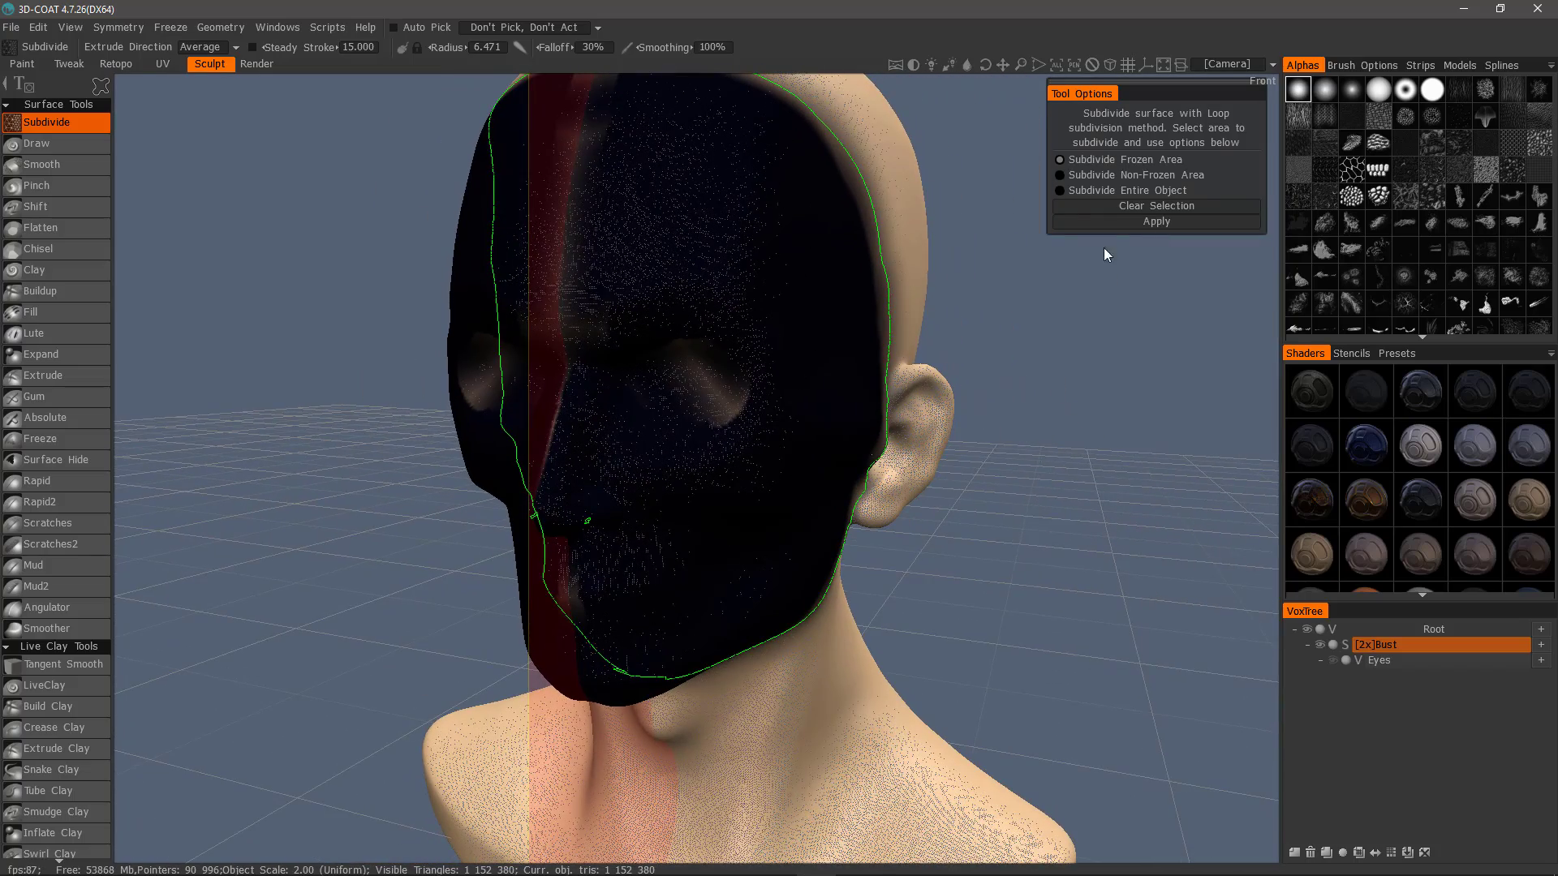
pyautogui.click(1170, 204)
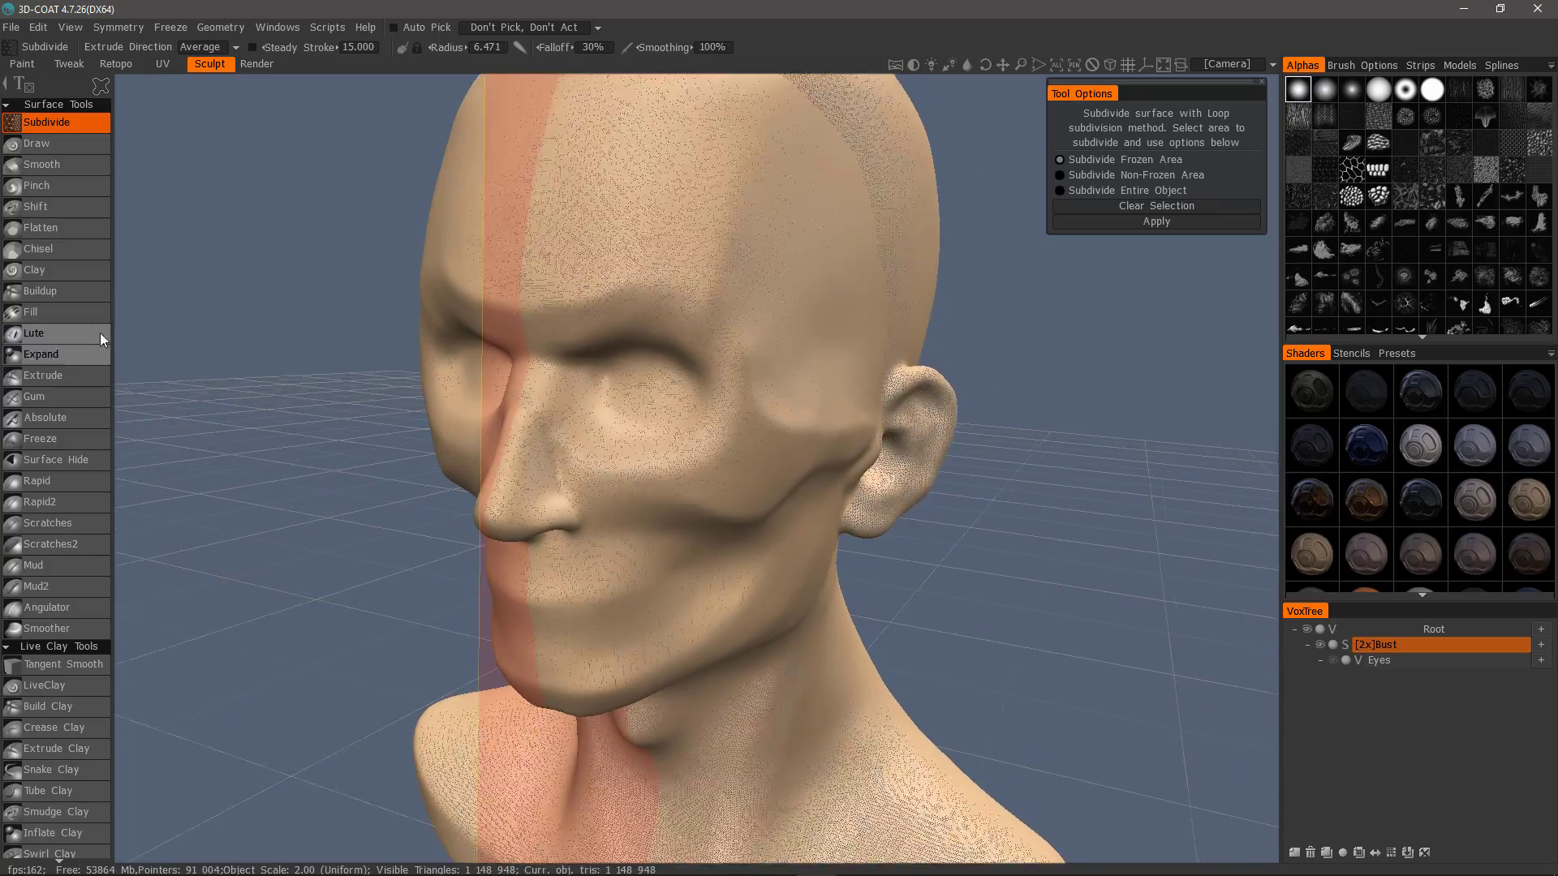
# Step: Build up the brow ridge with Rapid2 strokes at a brush radius of 4.66
pyautogui.click(57, 501)
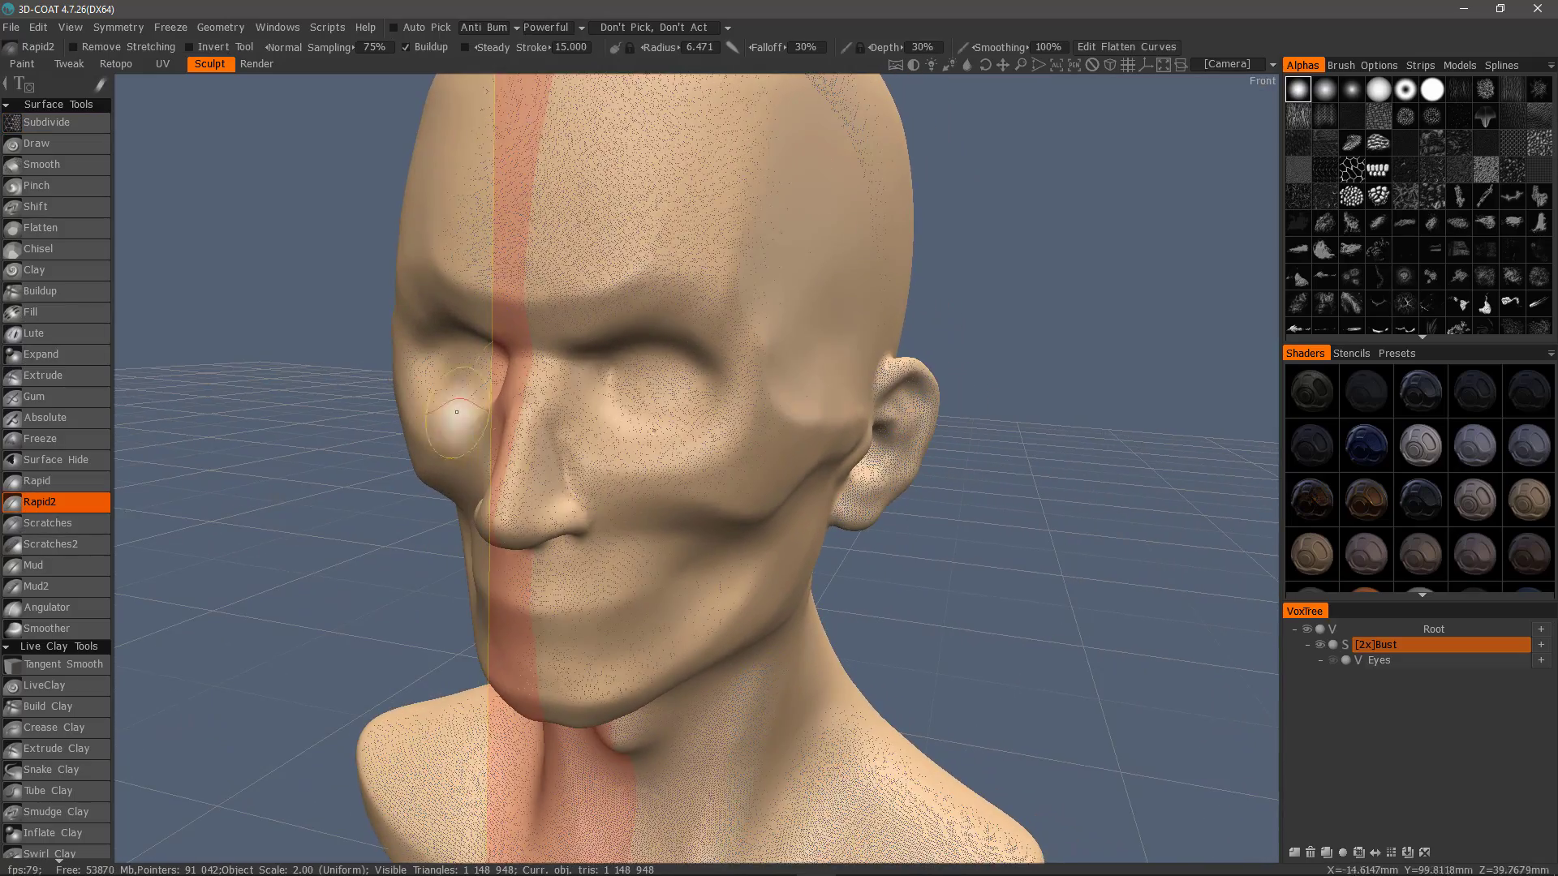
pyautogui.moveTo(457, 411)
pyautogui.mouseDown(button='right')
pyautogui.moveTo(619, 217)
pyautogui.moveTo(633, 329)
pyautogui.moveTo(556, 336)
pyautogui.mouseUp(button='right')
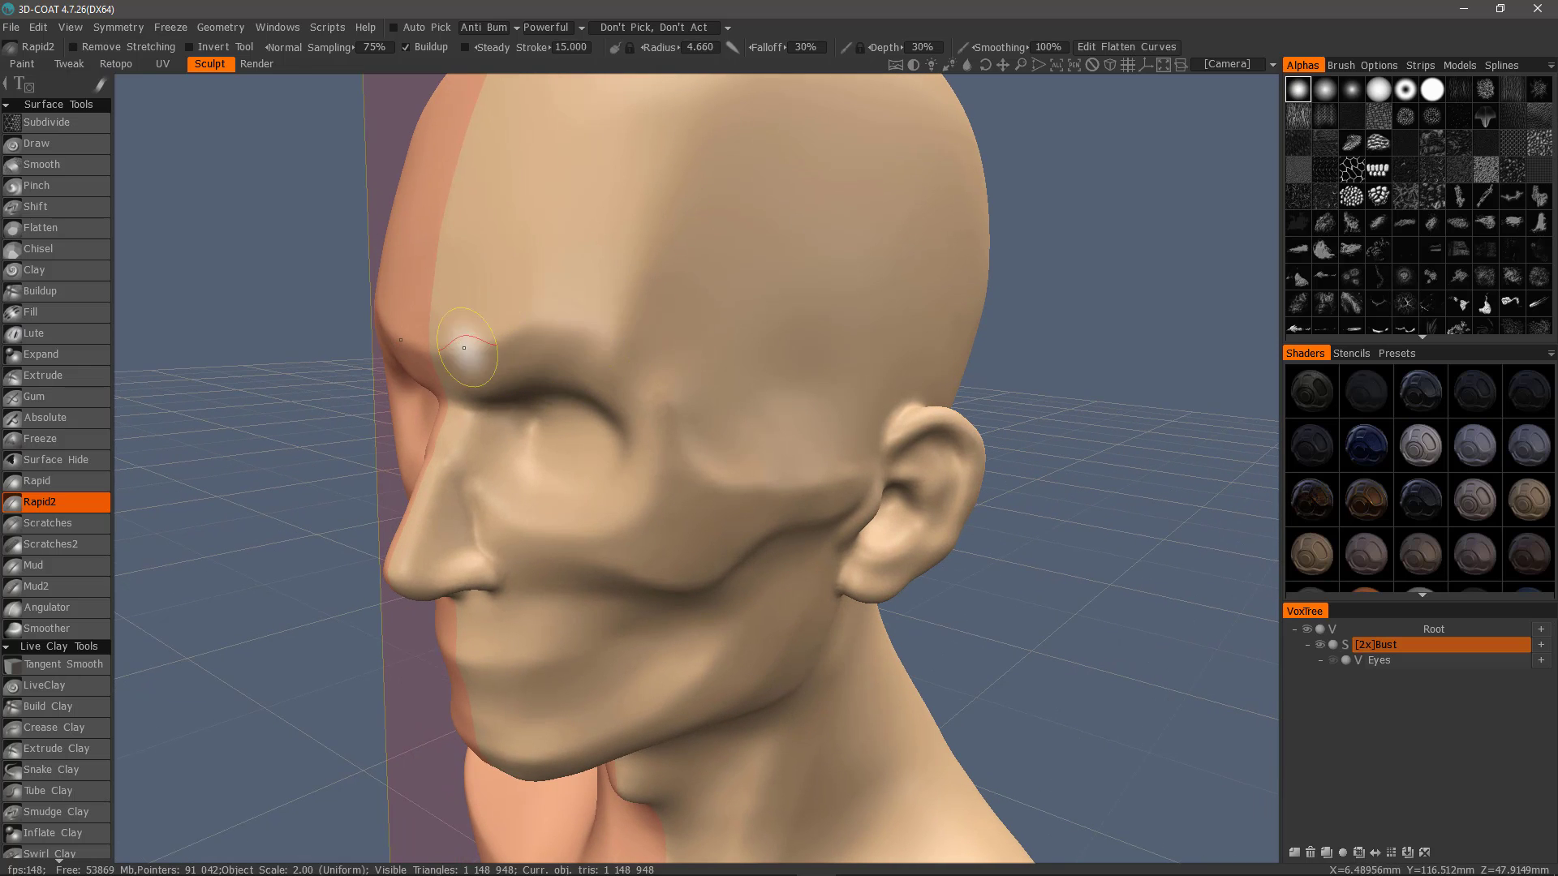
pyautogui.moveTo(452, 348)
pyautogui.mouseDown()
pyautogui.moveTo(612, 344)
pyautogui.moveTo(596, 360)
pyautogui.moveTo(628, 344)
pyautogui.moveTo(678, 376)
pyautogui.moveTo(643, 408)
pyautogui.moveTo(470, 354)
pyautogui.moveTo(681, 368)
pyautogui.moveTo(654, 390)
pyautogui.moveTo(528, 345)
pyautogui.moveTo(478, 354)
pyautogui.moveTo(601, 349)
pyautogui.moveTo(526, 370)
pyautogui.moveTo(487, 357)
pyautogui.moveTo(536, 349)
pyautogui.moveTo(486, 345)
pyautogui.moveTo(433, 367)
pyautogui.moveTo(497, 348)
pyautogui.moveTo(654, 393)
pyautogui.moveTo(614, 385)
pyautogui.moveTo(591, 404)
pyautogui.moveTo(455, 372)
pyautogui.moveTo(551, 379)
pyautogui.moveTo(461, 367)
pyautogui.moveTo(643, 359)
pyautogui.mouseUp()
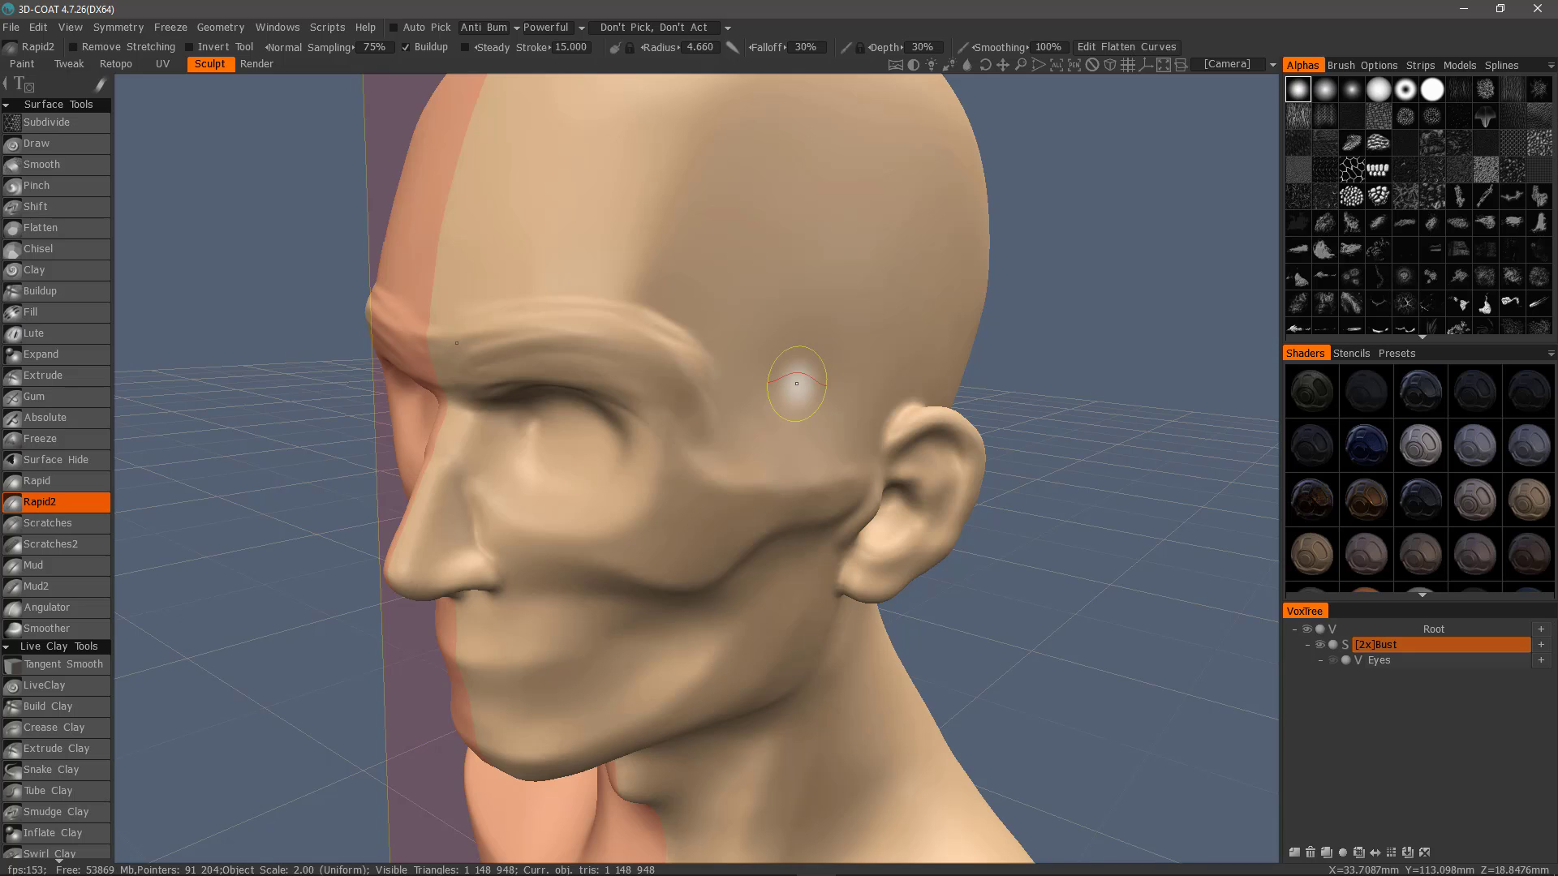
pyautogui.moveTo(473, 368)
pyautogui.mouseDown()
pyautogui.moveTo(650, 360)
pyautogui.moveTo(680, 377)
pyautogui.moveTo(625, 382)
pyautogui.moveTo(669, 379)
pyautogui.mouseUp()
pyautogui.moveTo(495, 371); pyautogui.dragTo(649, 376)
# Step: Build up the cheekbone with Rapid2 strokes running from the nose toward the ear
pyautogui.moveTo(479, 561)
pyautogui.keyDown('alt'); pyautogui.mouseDown()
pyautogui.moveTo(512, 525)
pyautogui.moveTo(709, 521)
pyautogui.mouseUp(); pyautogui.keyUp('alt')
pyautogui.moveTo(592, 527)
pyautogui.mouseDown()
pyautogui.moveTo(730, 502)
pyautogui.moveTo(726, 483)
pyautogui.moveTo(645, 513)
pyautogui.moveTo(754, 490)
pyautogui.moveTo(691, 537)
pyautogui.moveTo(717, 532)
pyautogui.mouseUp()
pyautogui.moveTo(634, 542)
pyautogui.keyDown('alt'); pyautogui.mouseDown()
pyautogui.moveTo(618, 545)
pyautogui.moveTo(649, 537)
pyautogui.mouseUp(); pyautogui.keyUp('alt')
# Step: Show the brush presets and dock them as a separate column beside the viewport
pyautogui.click(1396, 353)
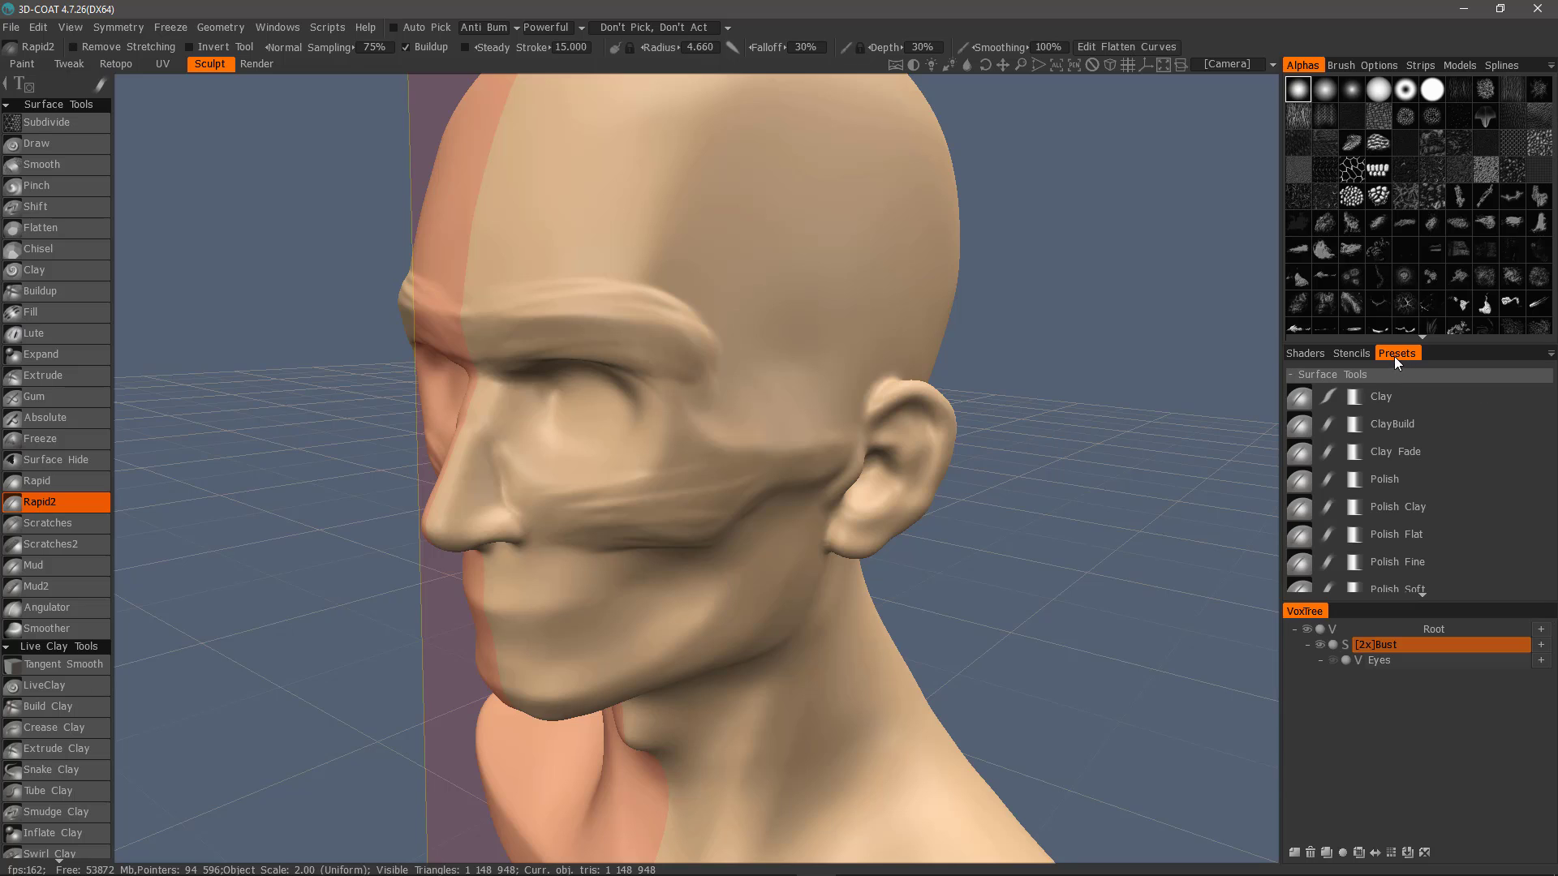
pyautogui.moveTo(1394, 357); pyautogui.dragTo(1267, 369)
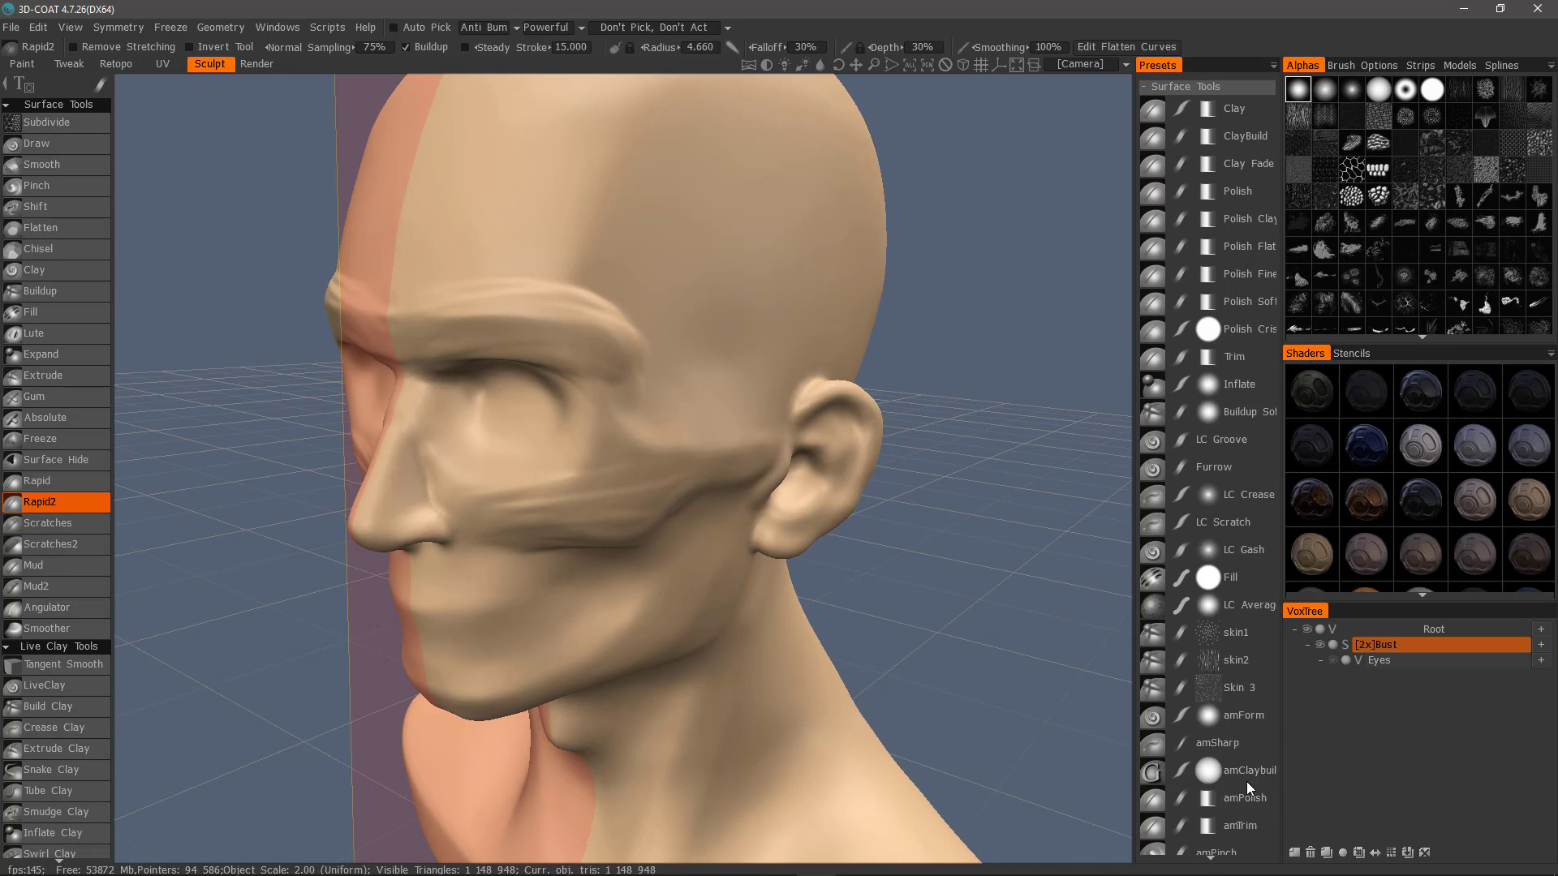
pyautogui.scroll(-5, 1246, 781)
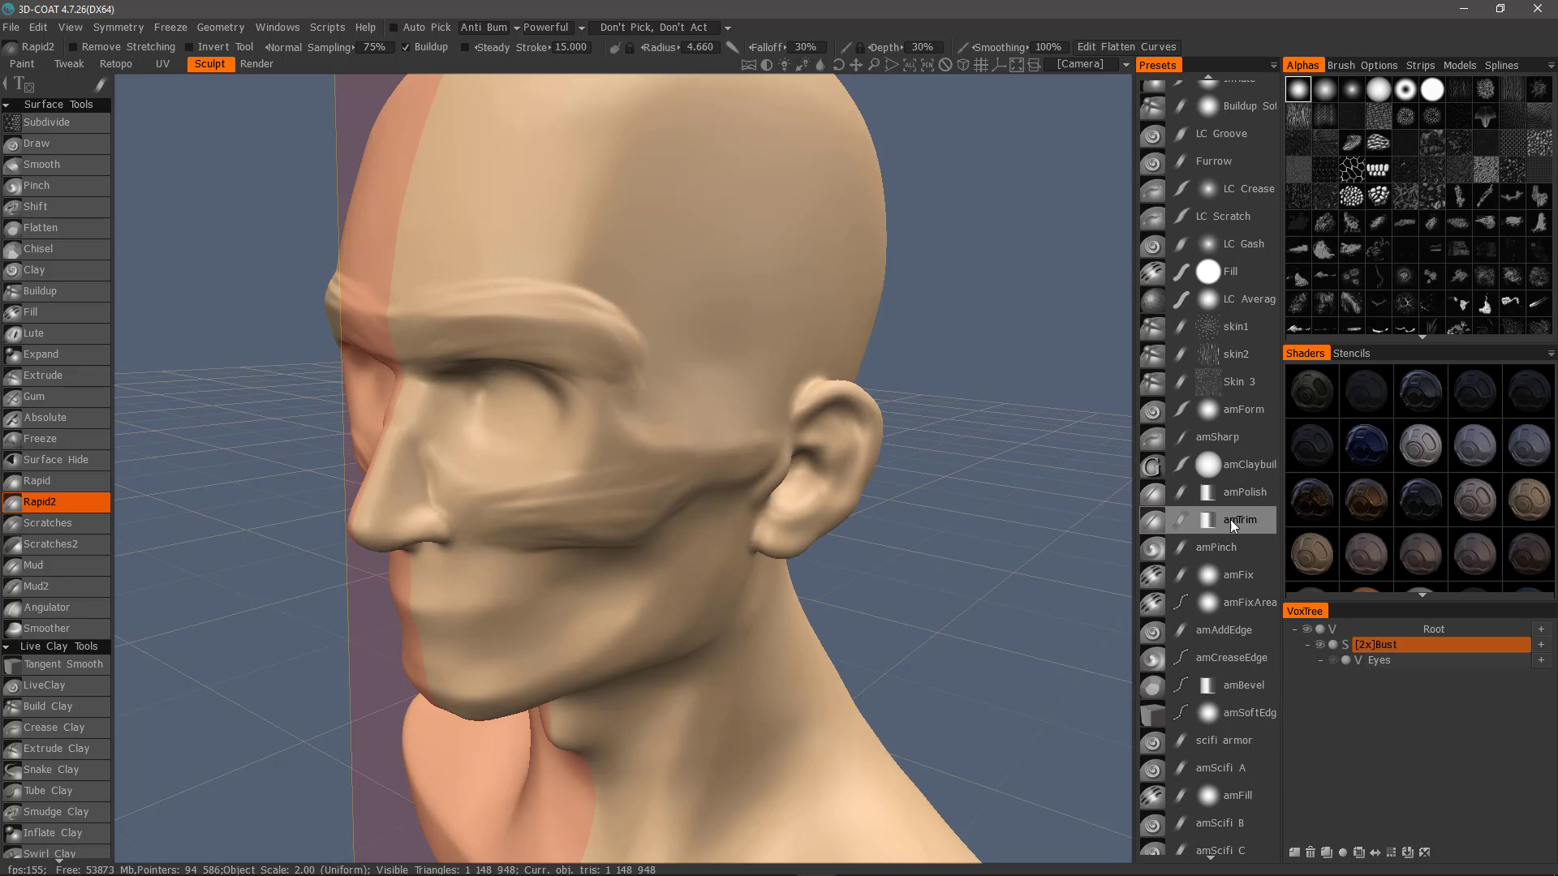
# Step: Polish the cheekbone strokes with the amPolish preset
pyautogui.click(1237, 495)
pyautogui.keyDown('alt'); pyautogui.moveTo(559, 479); pyautogui.dragTo(506, 404); pyautogui.keyUp('alt')
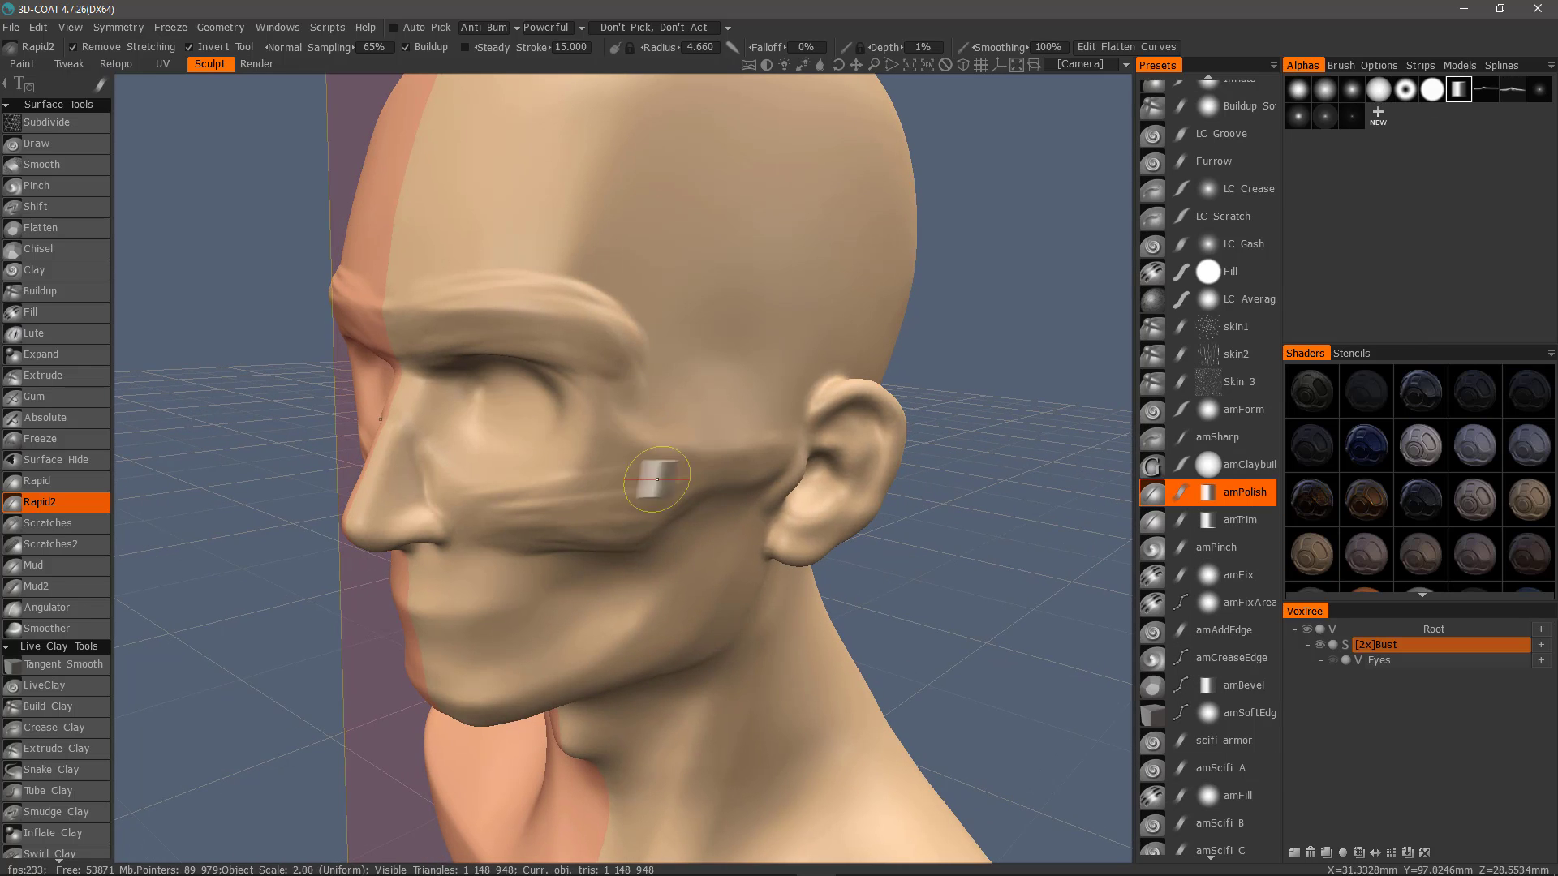
pyautogui.moveTo(656, 480)
pyautogui.mouseDown()
pyautogui.moveTo(597, 549)
pyautogui.moveTo(651, 520)
pyautogui.moveTo(629, 519)
pyautogui.moveTo(619, 544)
pyautogui.mouseUp()
# Step: Shave down the brow ridge's outer end with the Trim preset, and view the options available for that preset
pyautogui.keyDown('alt'); pyautogui.moveTo(572, 280); pyautogui.dragTo(1019, 368); pyautogui.keyUp('alt')
pyautogui.scroll(4, 1277, 529)
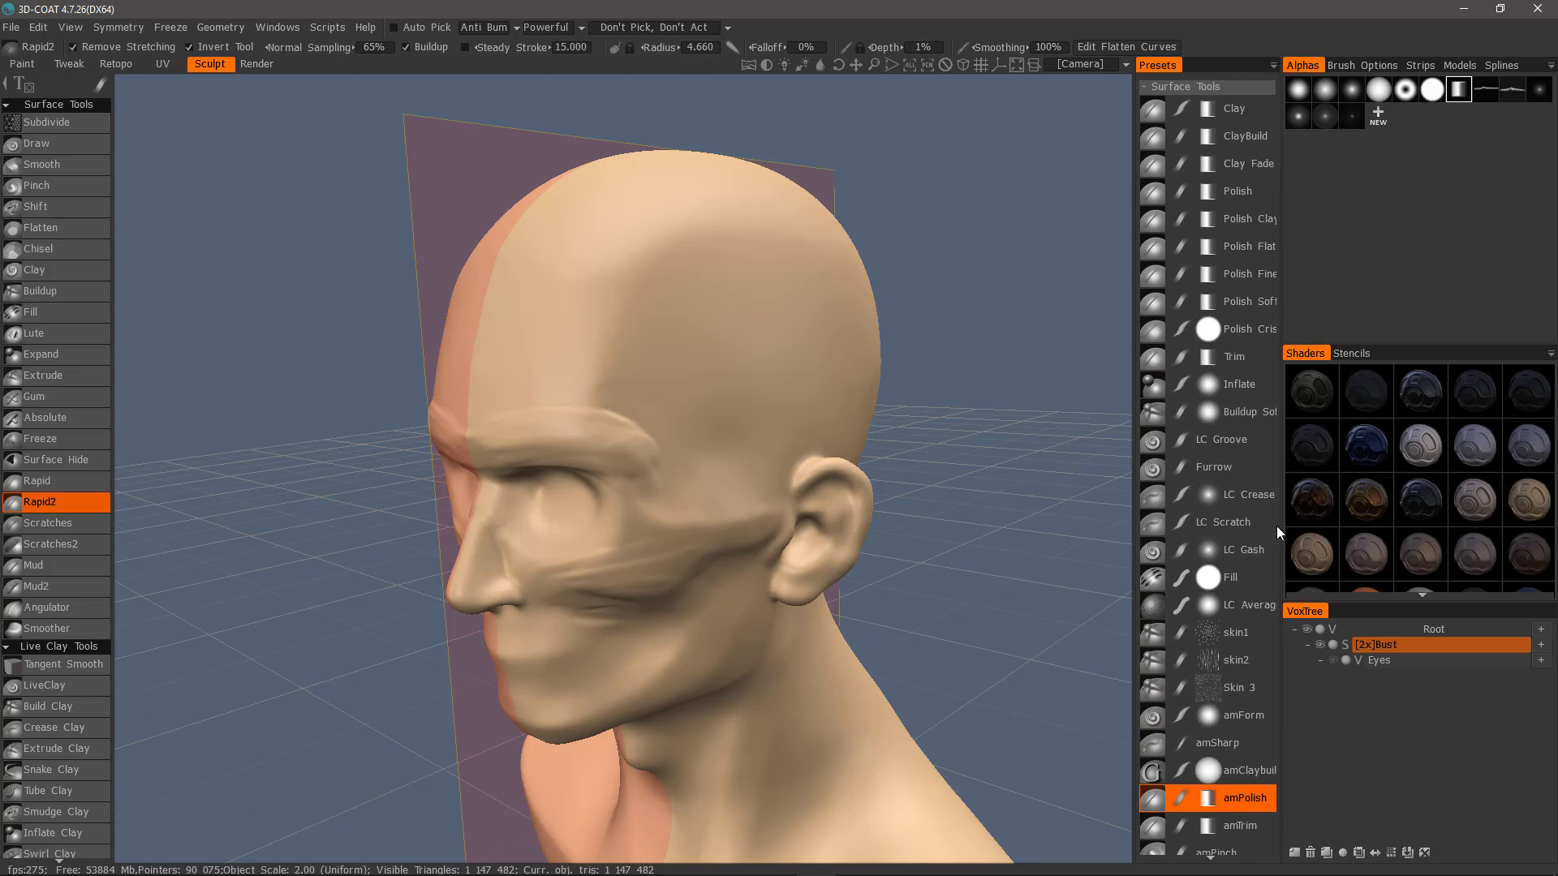
pyautogui.click(1195, 352)
pyautogui.moveTo(647, 431)
pyautogui.keyDown('alt'); pyautogui.mouseDown()
pyautogui.moveTo(644, 474)
pyautogui.moveTo(610, 436)
pyautogui.moveTo(610, 451)
pyautogui.mouseUp(); pyautogui.keyUp('alt')
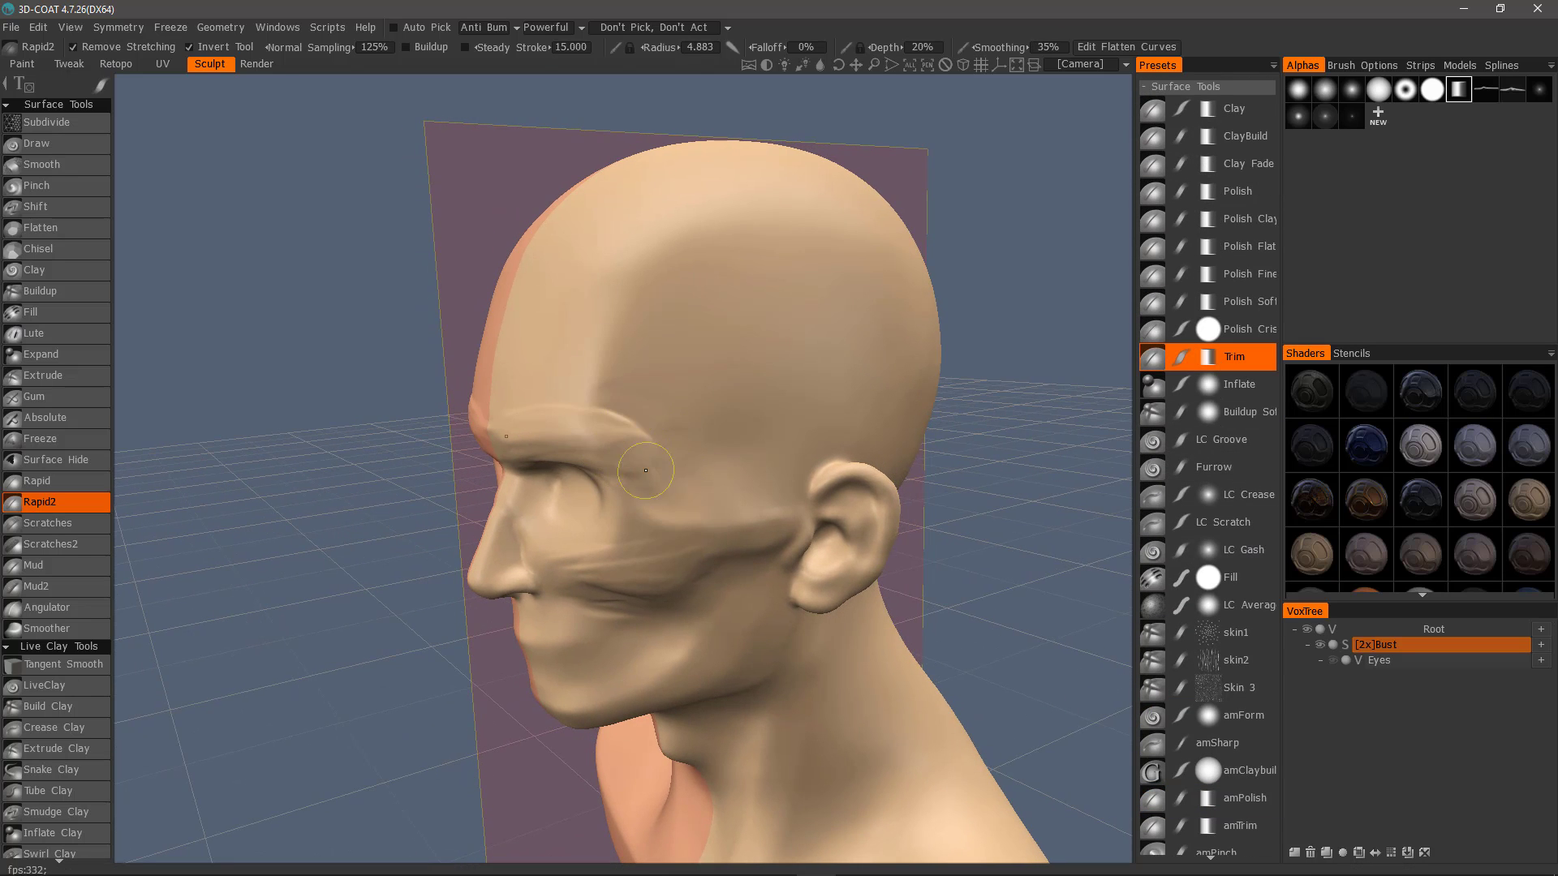
pyautogui.moveTo(614, 391)
pyautogui.mouseDown()
pyautogui.moveTo(568, 406)
pyautogui.moveTo(602, 412)
pyautogui.mouseUp()
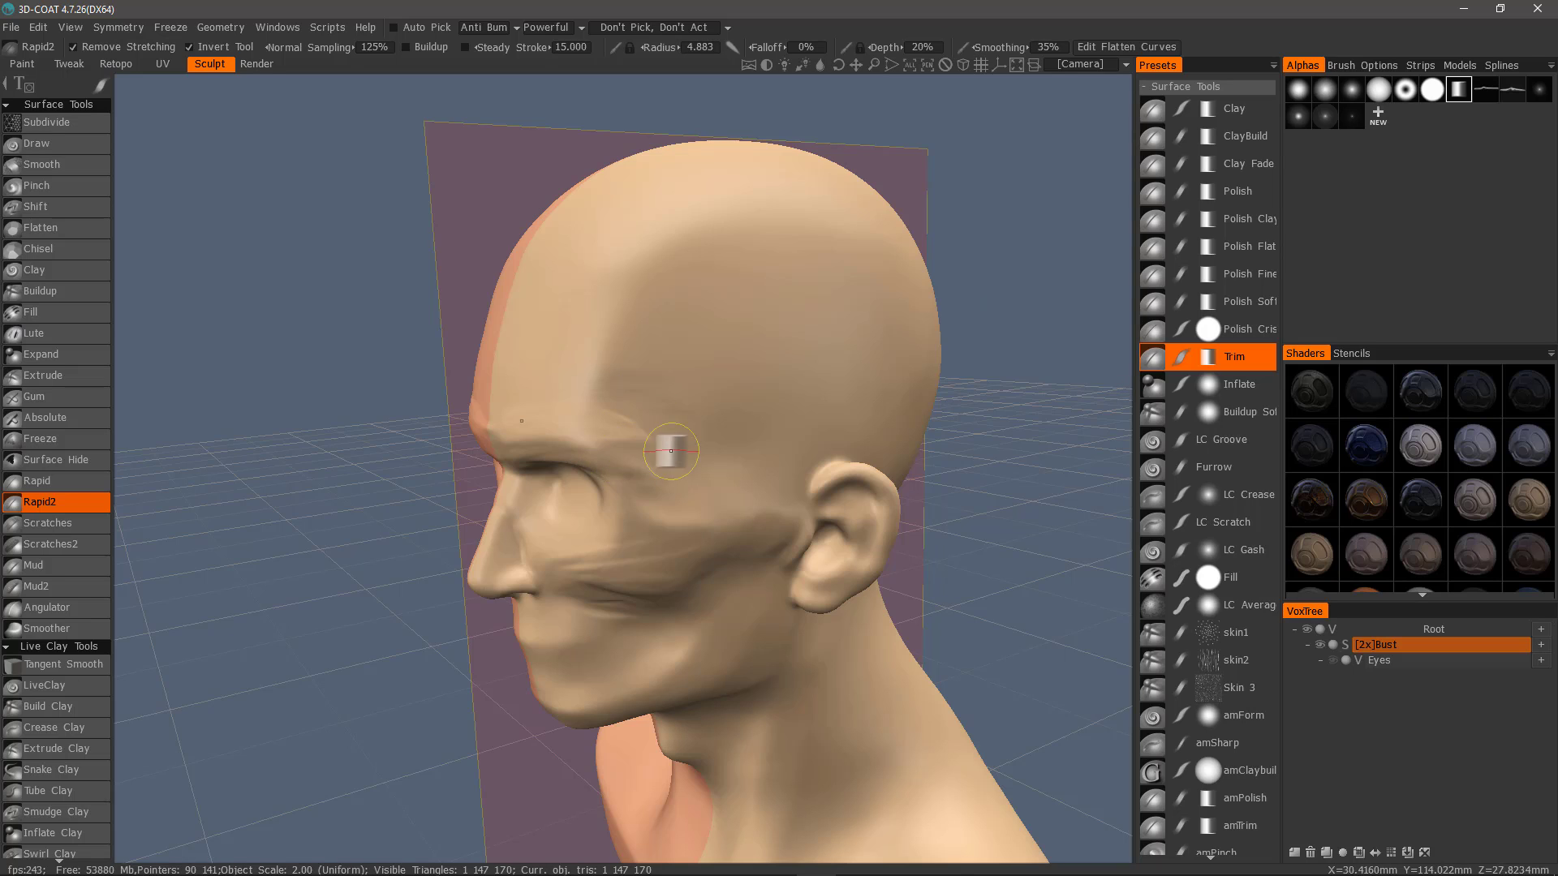
pyautogui.rightClick(1233, 357)
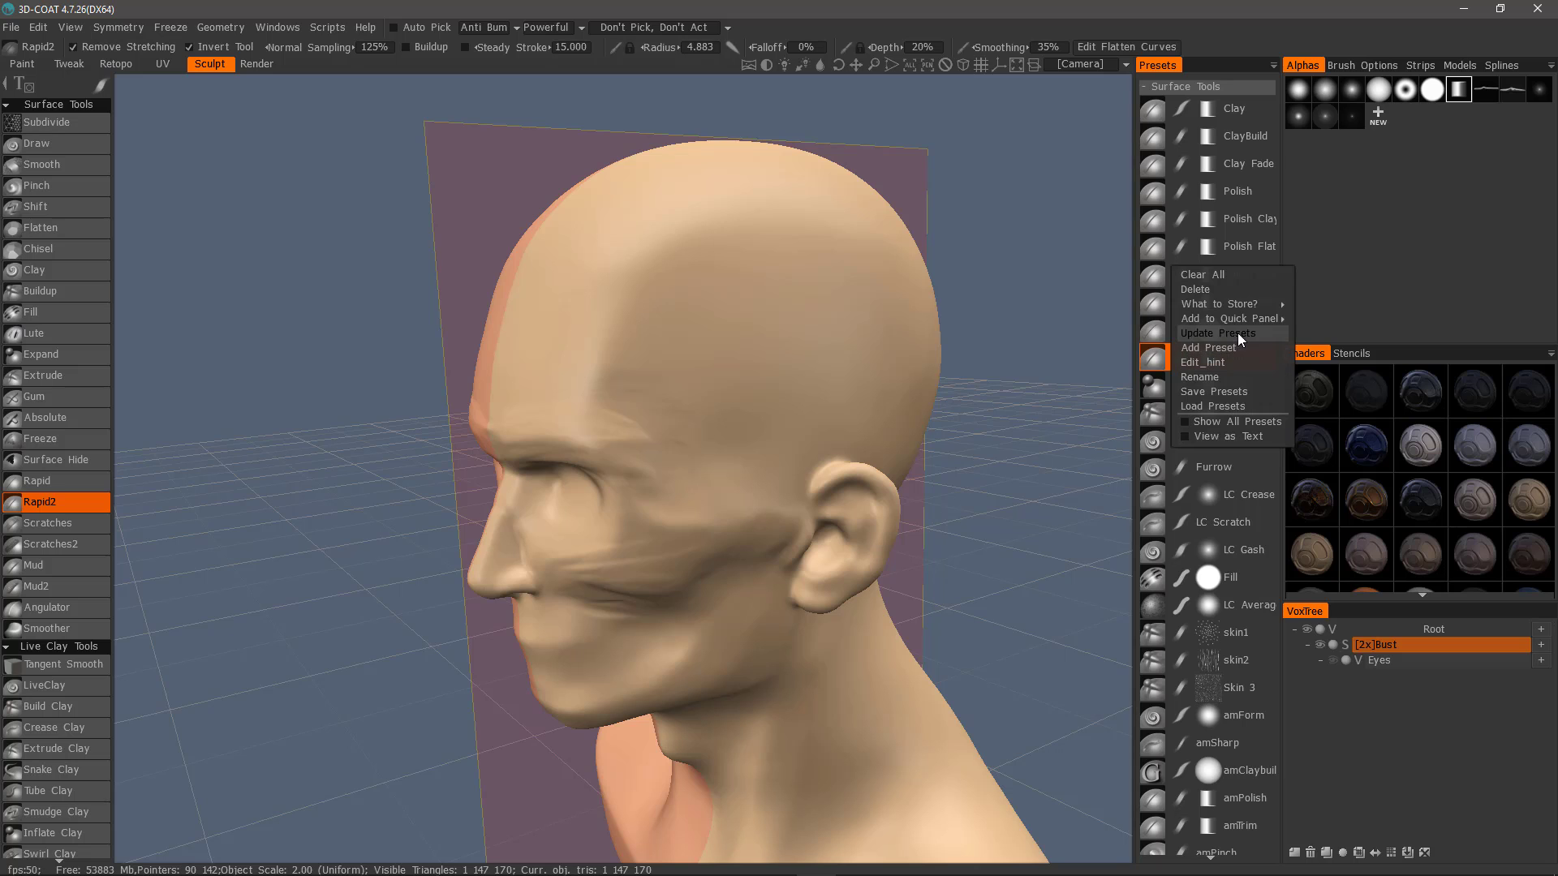
pyautogui.moveTo(1096, 348); pyautogui.dragTo(1016, 594)
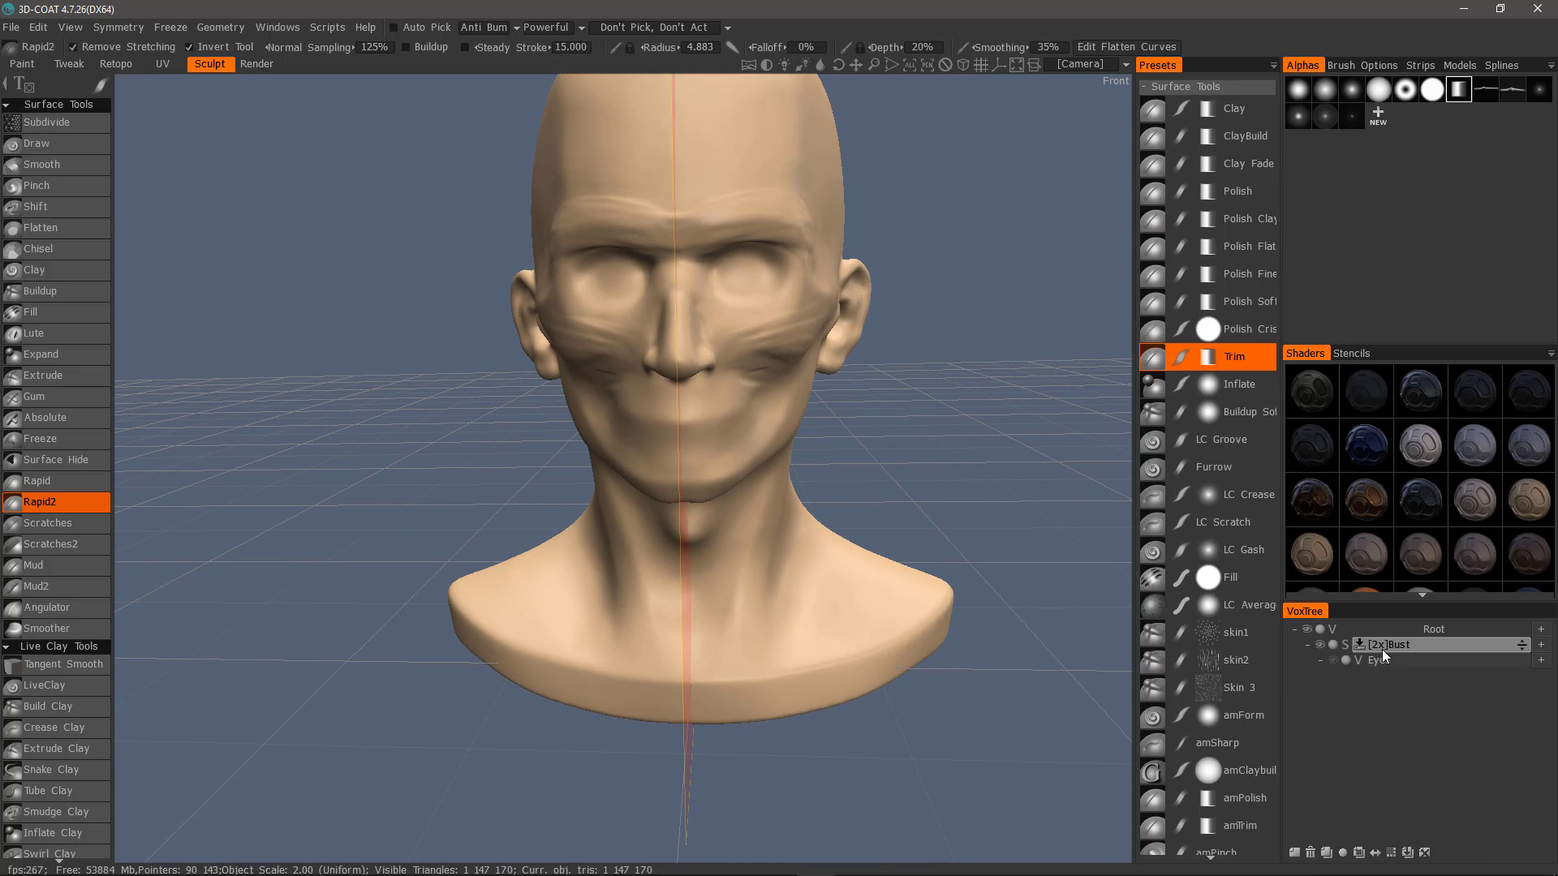
# Step: Choose the Cut Off tool for the bust
pyautogui.scroll(-6, 77, 711)
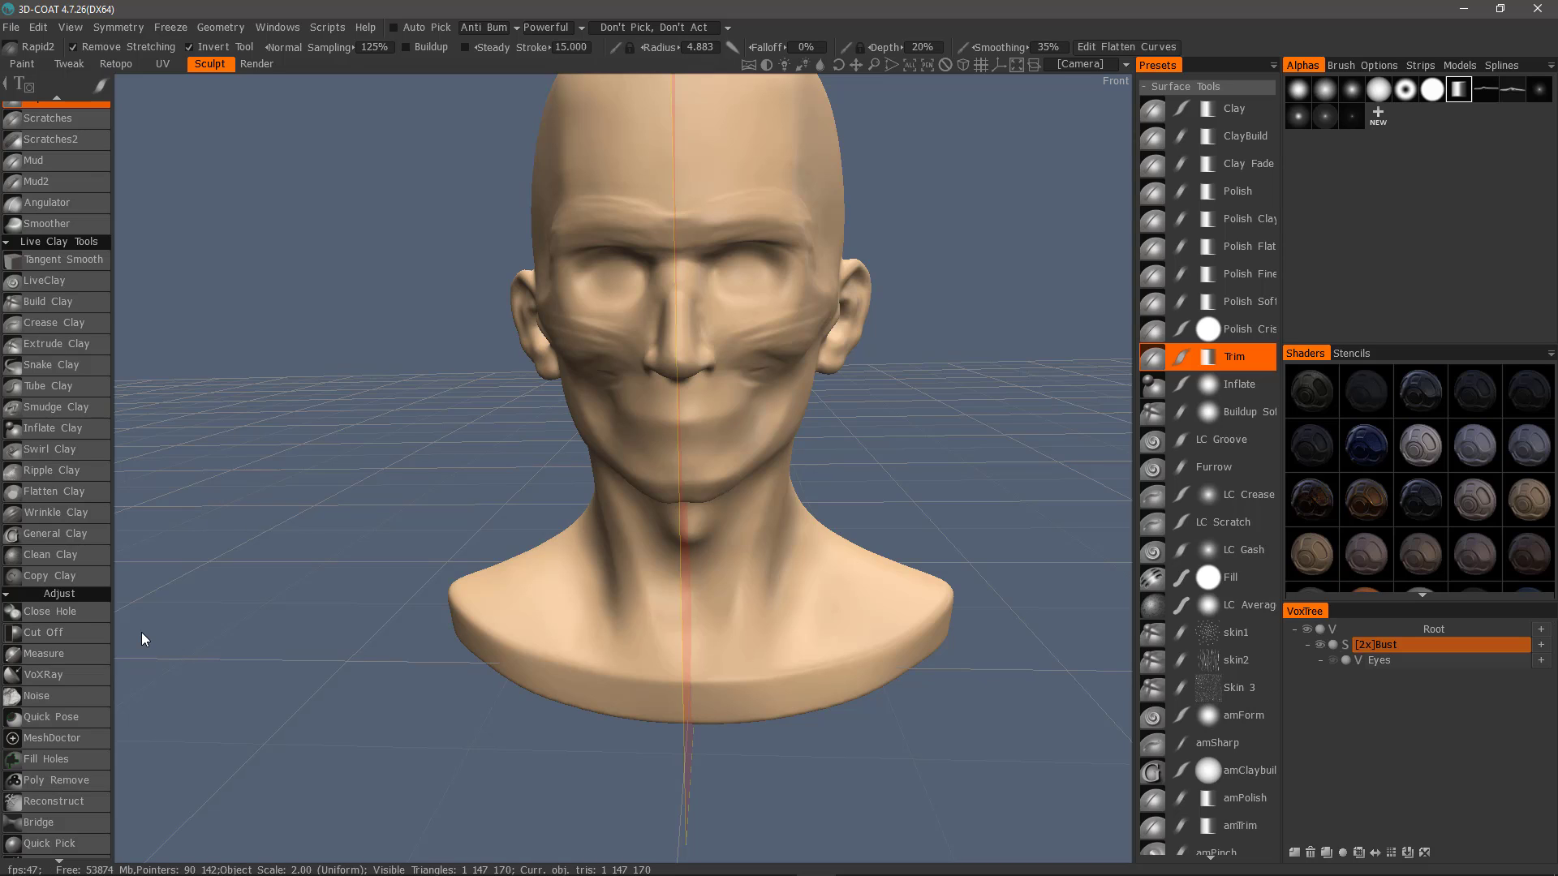
pyautogui.click(71, 634)
pyautogui.moveTo(161, 579); pyautogui.dragTo(227, 568)
pyautogui.moveTo(928, 543); pyautogui.dragTo(902, 542)
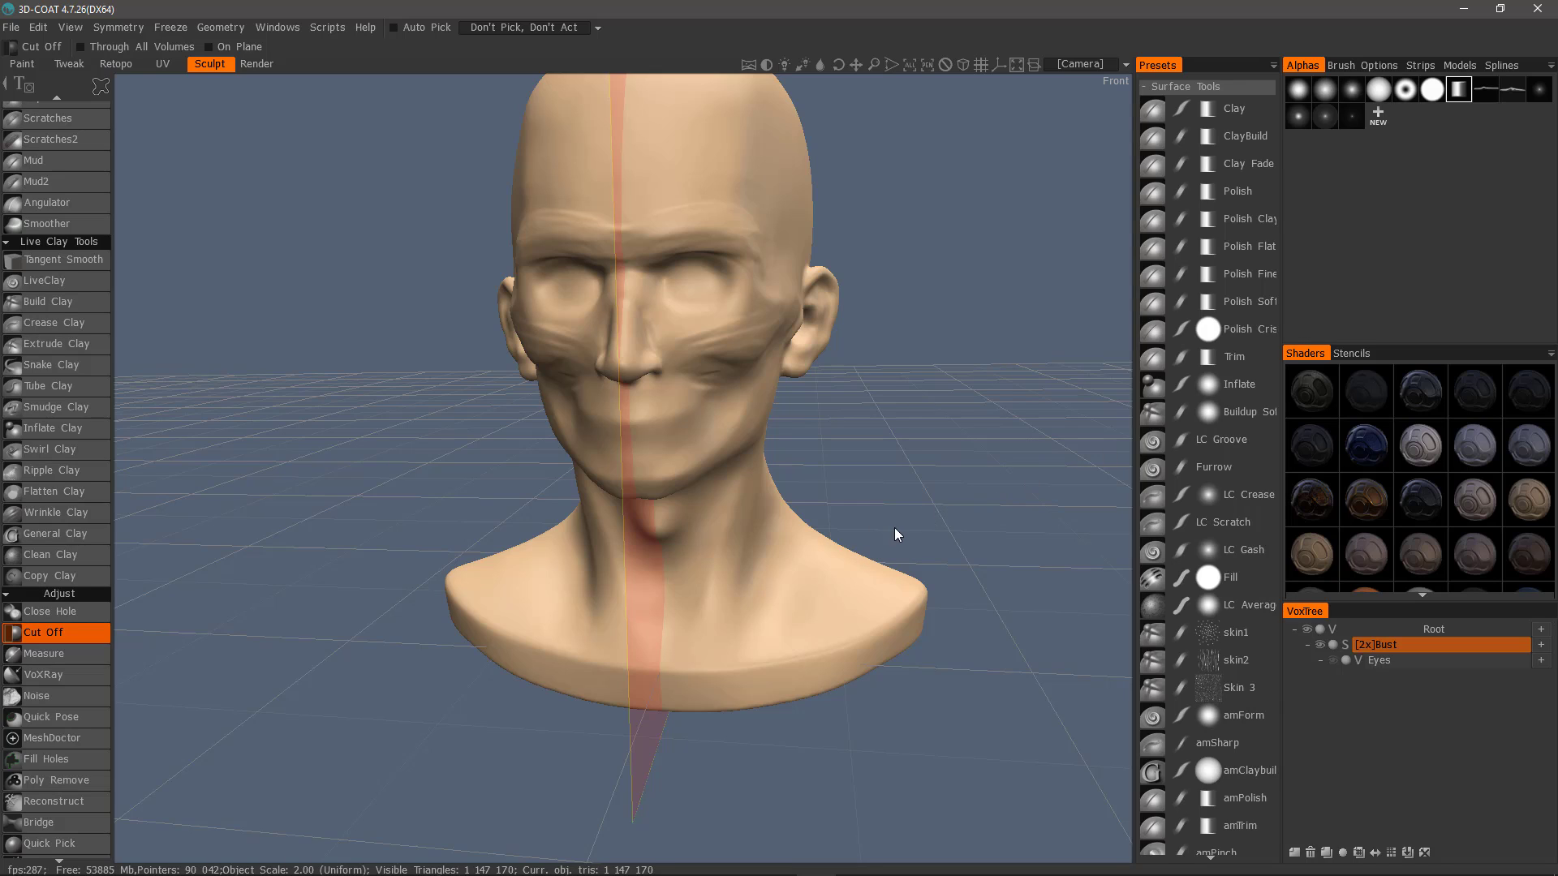
# Step: Try cutting off the bust's outer shoulder with a freeform lasso, and undo the cut
pyautogui.moveTo(894, 527); pyautogui.dragTo(855, 600)
pyautogui.moveTo(844, 692); pyautogui.dragTo(976, 533)
pyautogui.moveTo(921, 475)
pyautogui.keyDown('alt'); pyautogui.mouseDown()
pyautogui.moveTo(714, 546)
pyautogui.moveTo(670, 460)
pyautogui.moveTo(800, 348)
pyautogui.moveTo(886, 331)
pyautogui.moveTo(827, 406)
pyautogui.mouseUp(); pyautogui.keyUp('alt')
pyautogui.scroll(6, 724, 558)
pyautogui.keyDown('alt'); pyautogui.moveTo(697, 647); pyautogui.dragTo(685, 675); pyautogui.keyUp('alt')
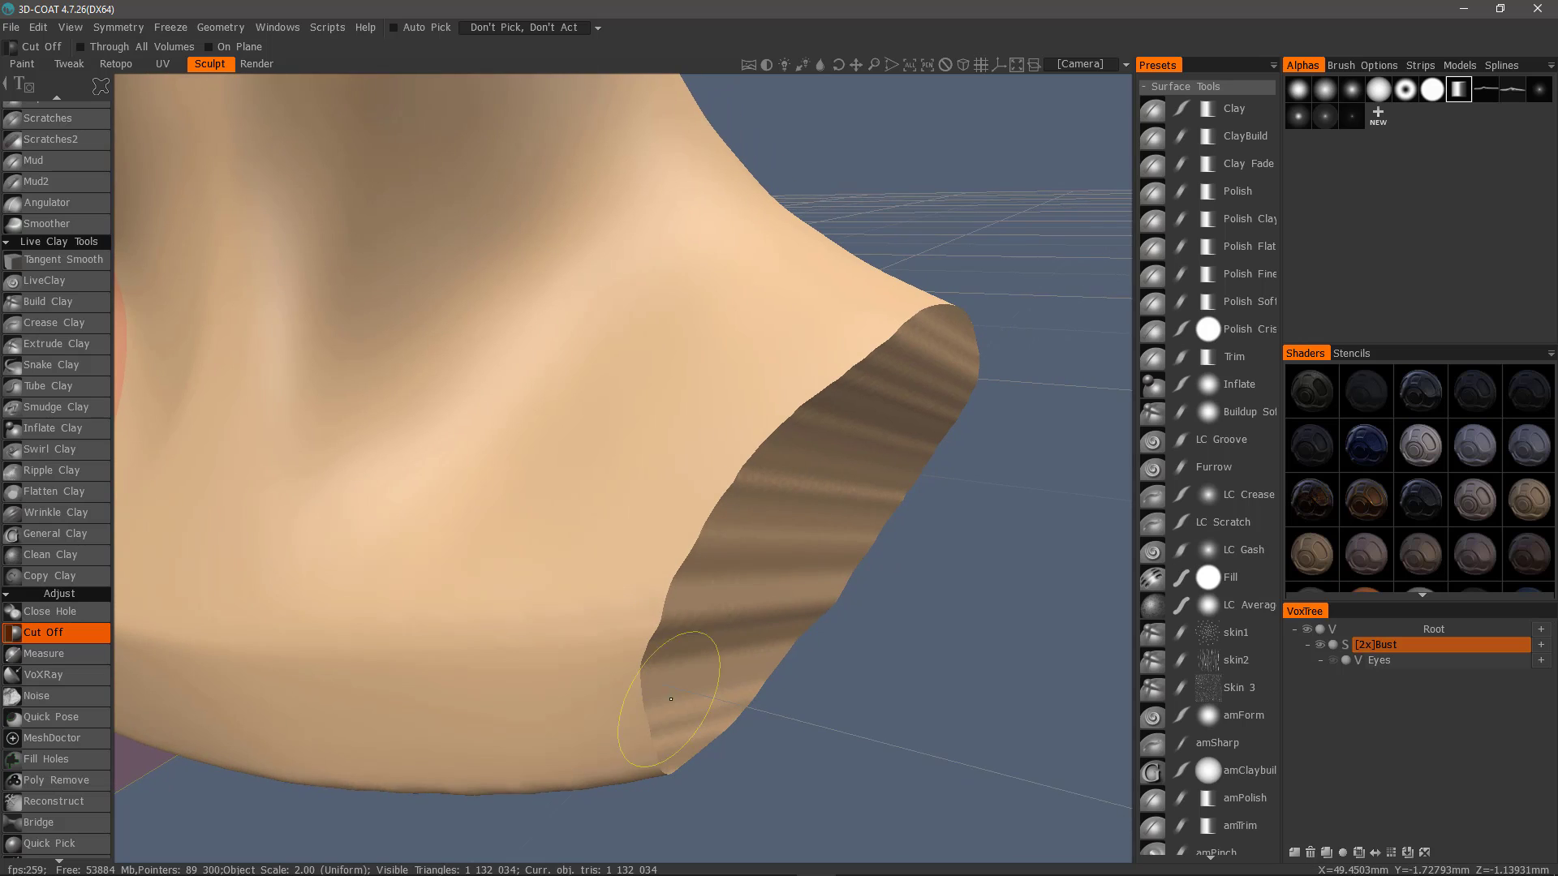
pyautogui.moveTo(928, 341)
pyautogui.keyDown('alt'); pyautogui.mouseDown()
pyautogui.moveTo(908, 378)
pyautogui.moveTo(937, 375)
pyautogui.mouseUp(); pyautogui.keyUp('alt')
pyautogui.hotkey('ctrl', 'z')
# Step: Cut off the outer ends of the shoulders symmetrically with a four-point polygonal lasso
pyautogui.moveTo(101, 87)
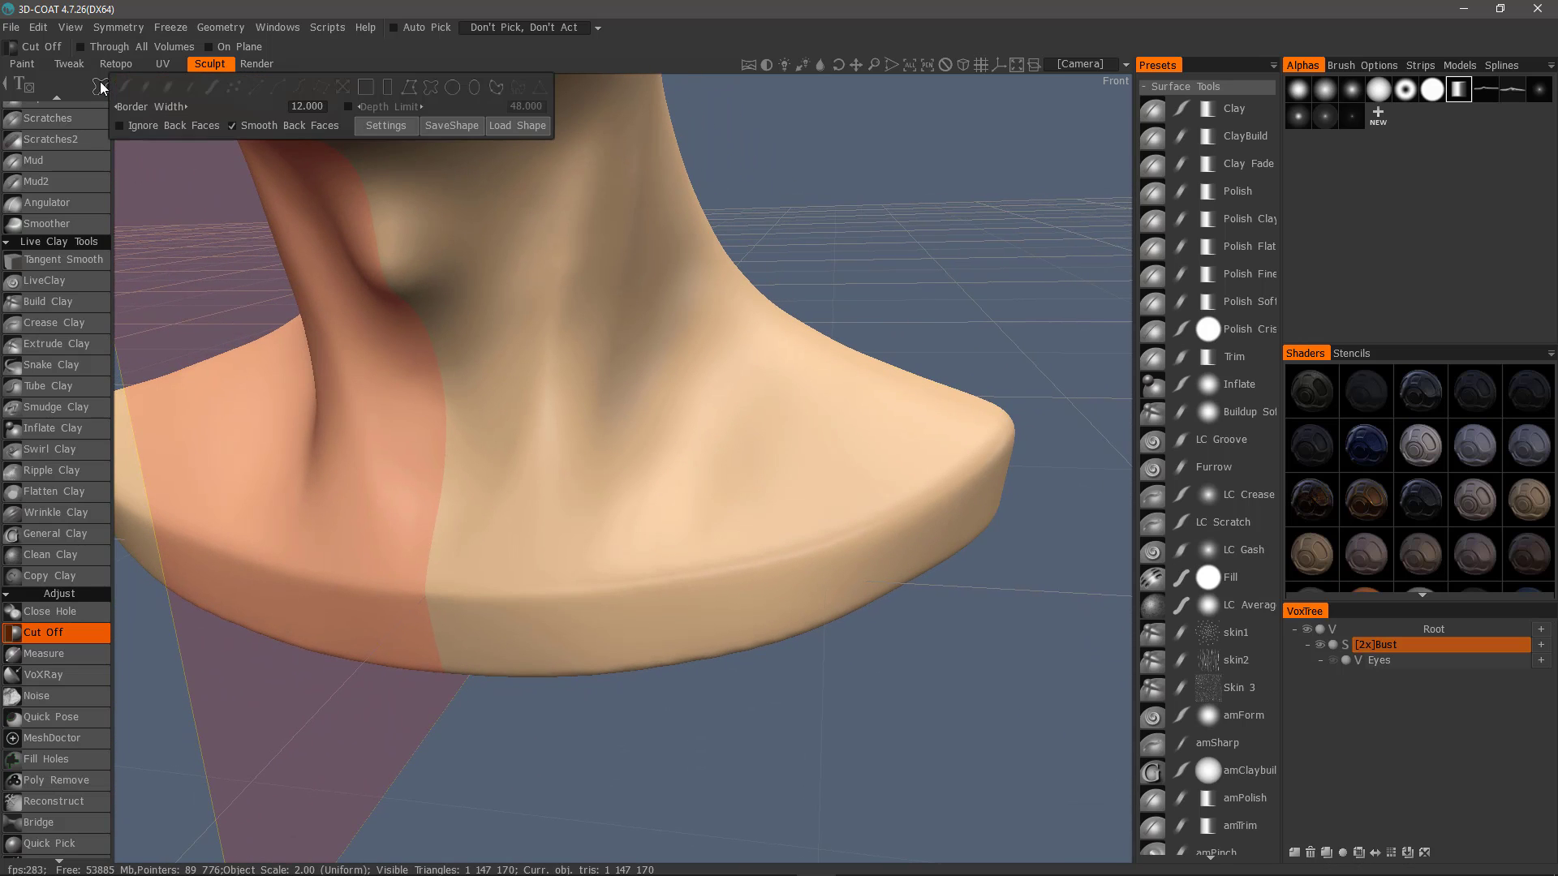
pyautogui.click(409, 87)
pyautogui.keyDown('alt'); pyautogui.moveTo(469, 97); pyautogui.dragTo(907, 344); pyautogui.keyUp('alt')
pyautogui.click(907, 344)
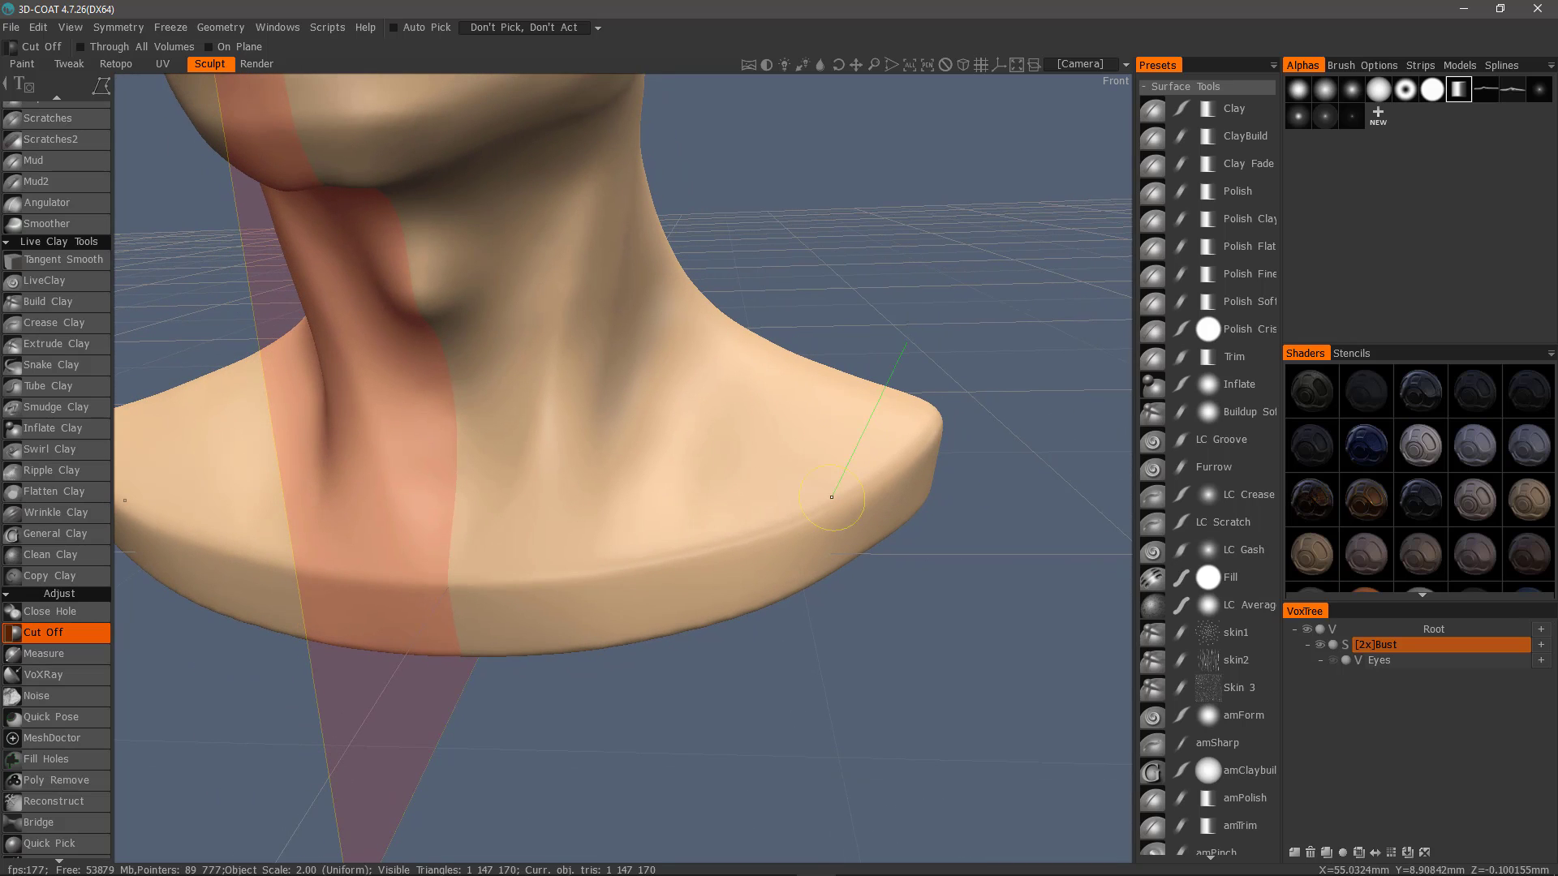
pyautogui.click(1020, 395)
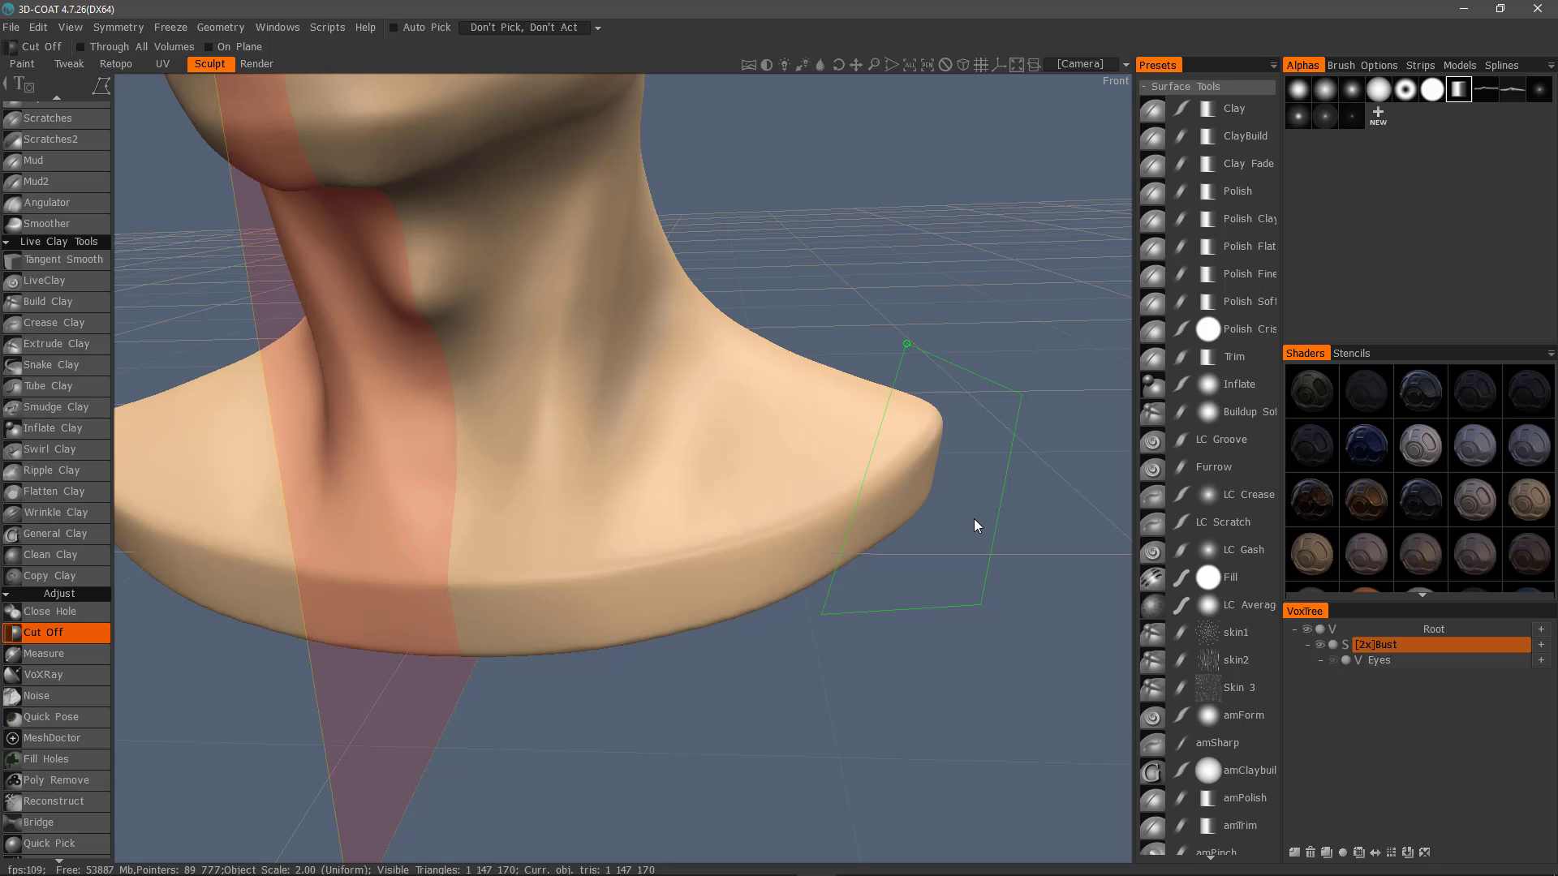
pyautogui.keyDown('alt'); pyautogui.moveTo(976, 519); pyautogui.dragTo(769, 436); pyautogui.keyUp('alt')
# Step: Turn on the depth limit and cut a narrow stepped slot into each shoulder's front with a polygonal lasso
pyautogui.moveTo(104, 90)
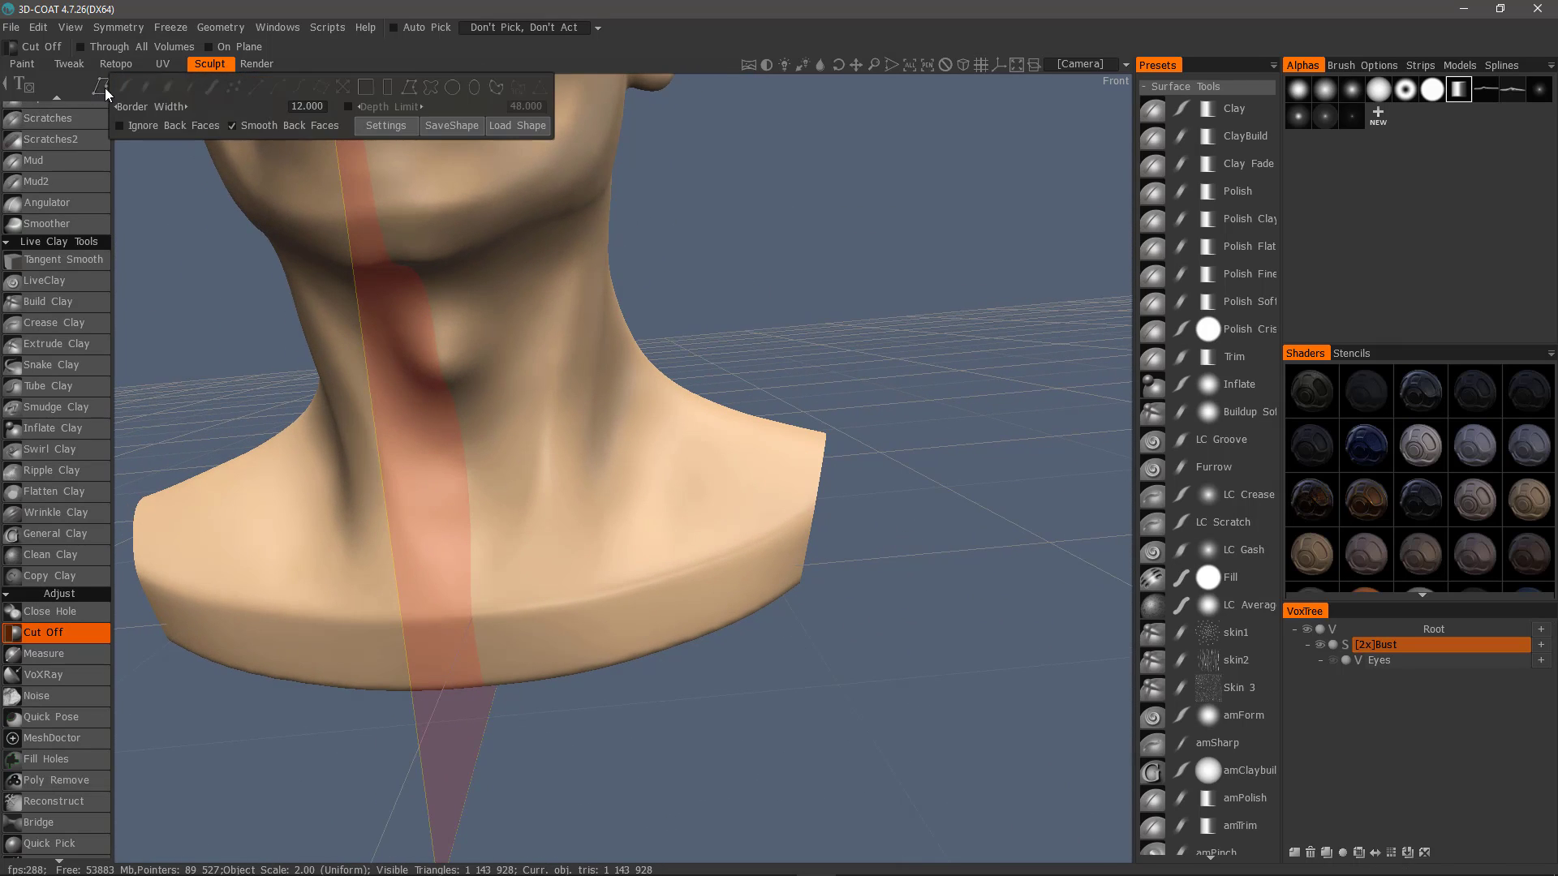
pyautogui.click(348, 107)
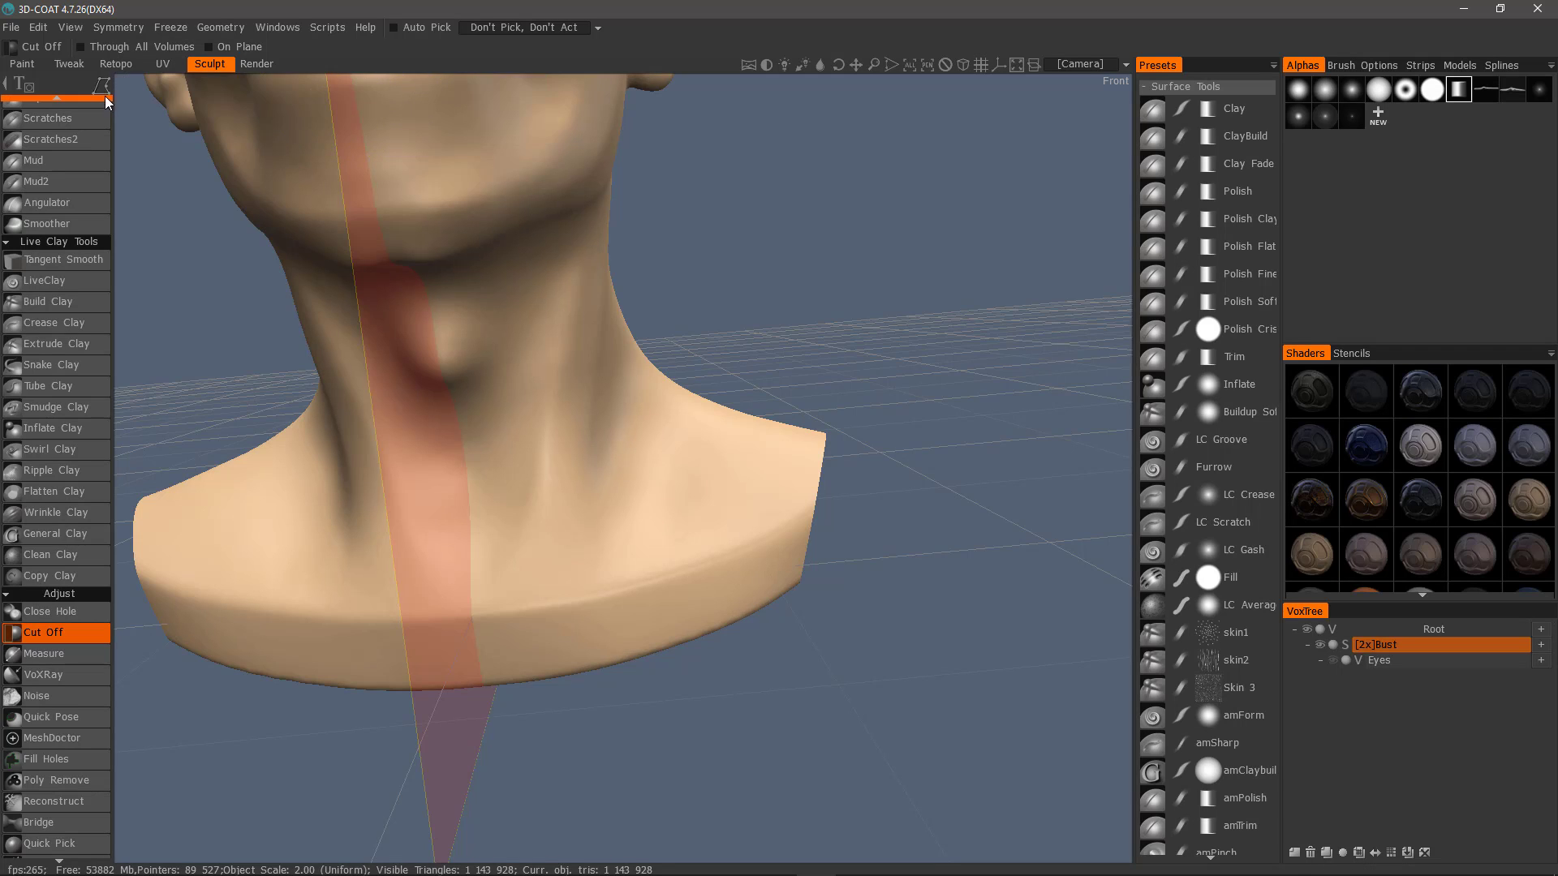
pyautogui.keyDown('alt'); pyautogui.moveTo(691, 467); pyautogui.dragTo(706, 653, button='right'); pyautogui.keyUp('alt')
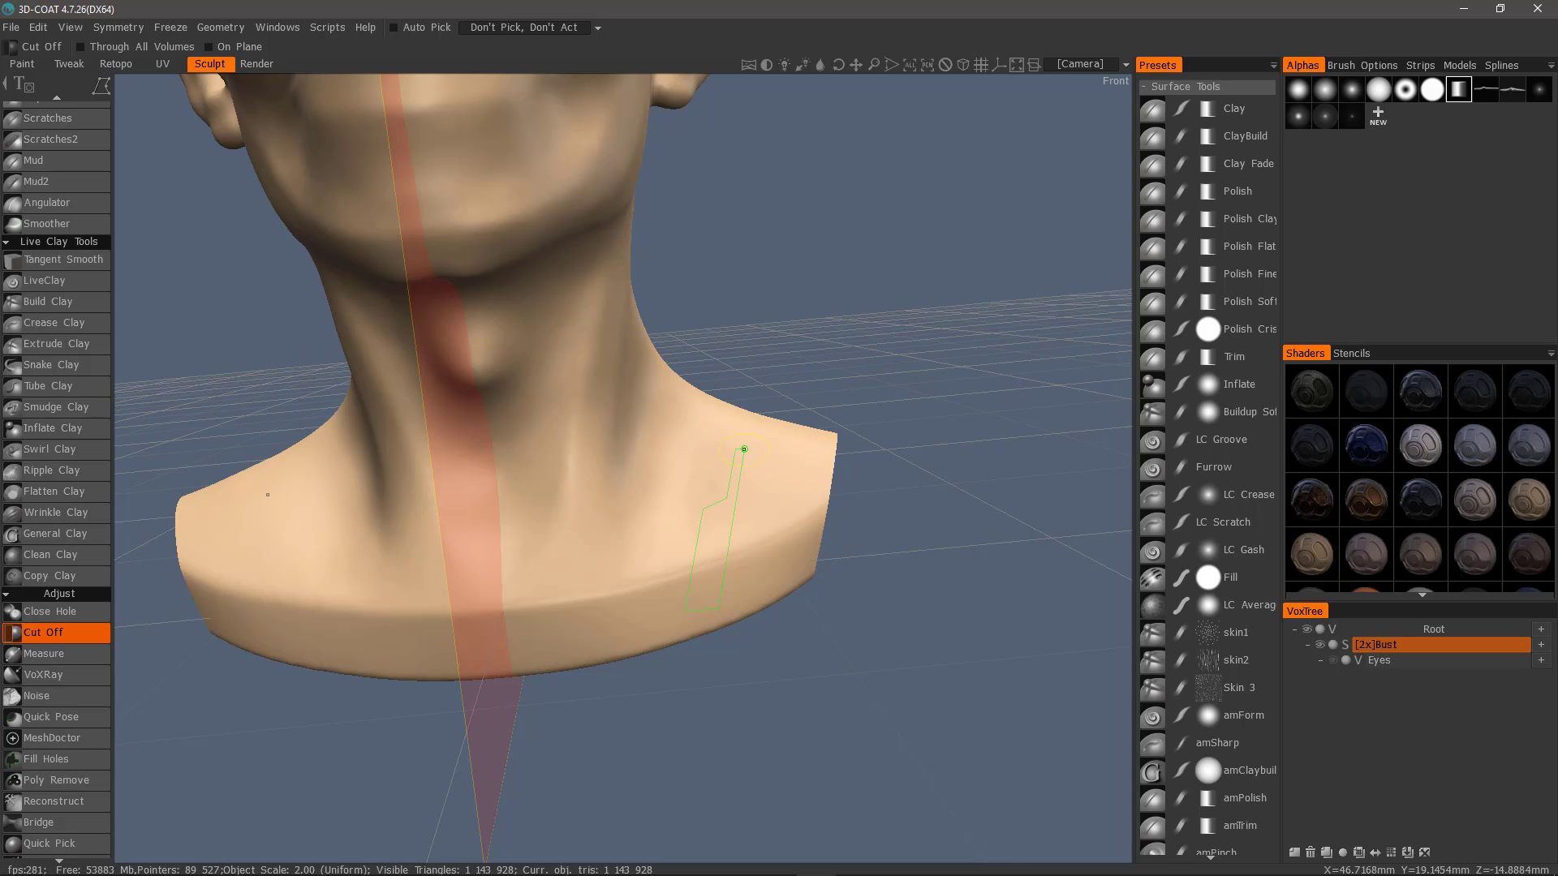
pyautogui.click(744, 449)
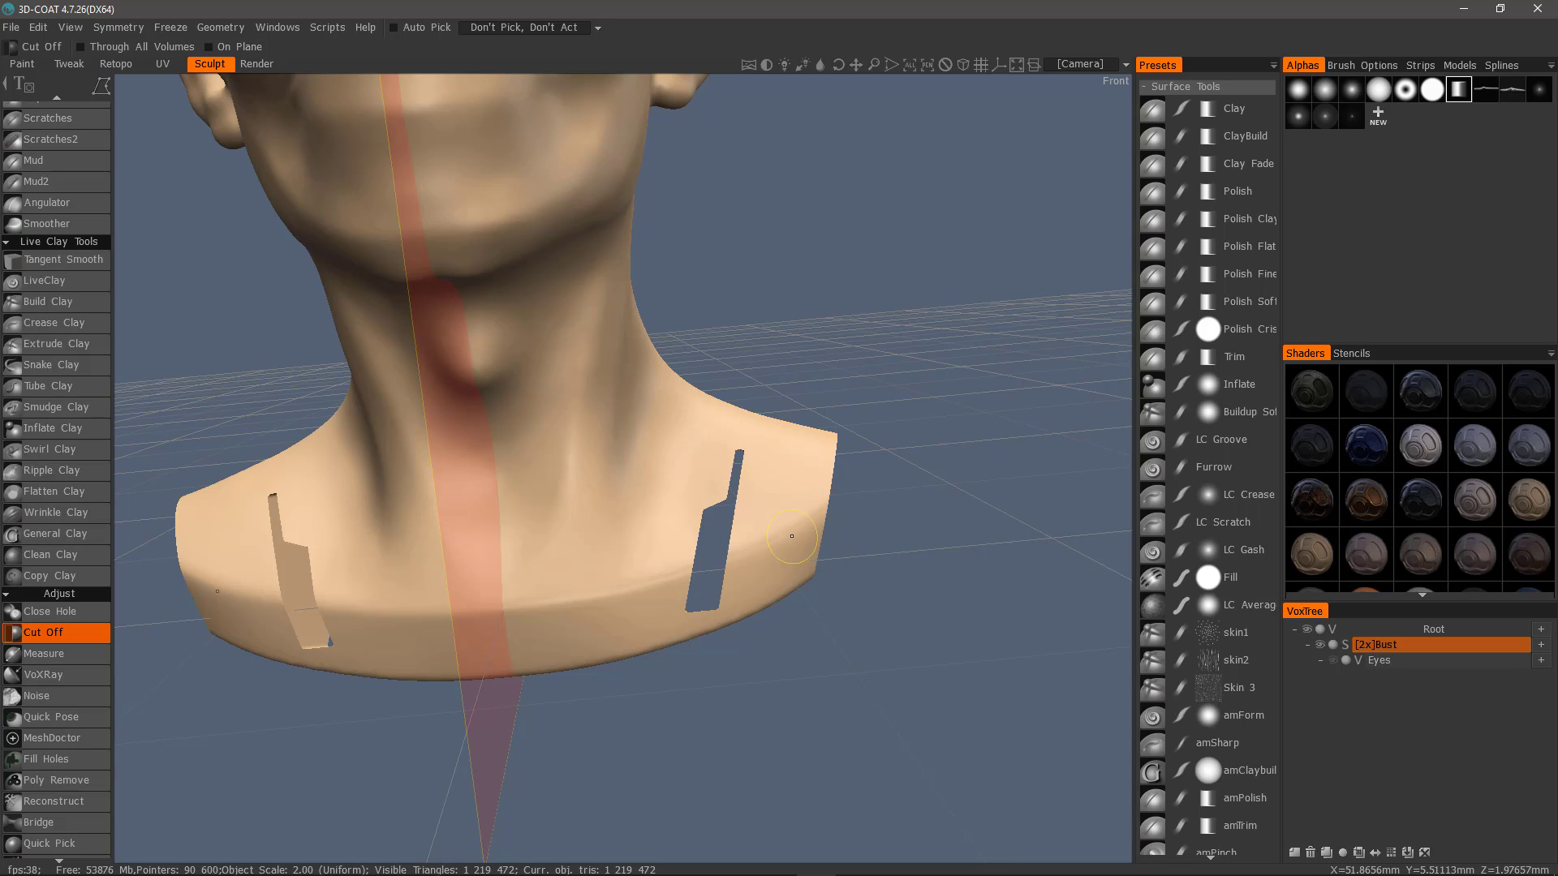
# Step: Examine the shoulder slots and cut ends from several angles, close up and on the whole bust
pyautogui.moveTo(802, 548)
pyautogui.keyDown('alt'); pyautogui.mouseDown()
pyautogui.moveTo(829, 537)
pyautogui.moveTo(833, 450)
pyautogui.moveTo(880, 454)
pyautogui.moveTo(880, 556)
pyautogui.moveTo(670, 572)
pyautogui.moveTo(639, 646)
pyautogui.moveTo(557, 625)
pyautogui.moveTo(706, 560)
pyautogui.moveTo(734, 517)
pyautogui.mouseUp(); pyautogui.keyUp('alt')
pyautogui.press('KP_2')
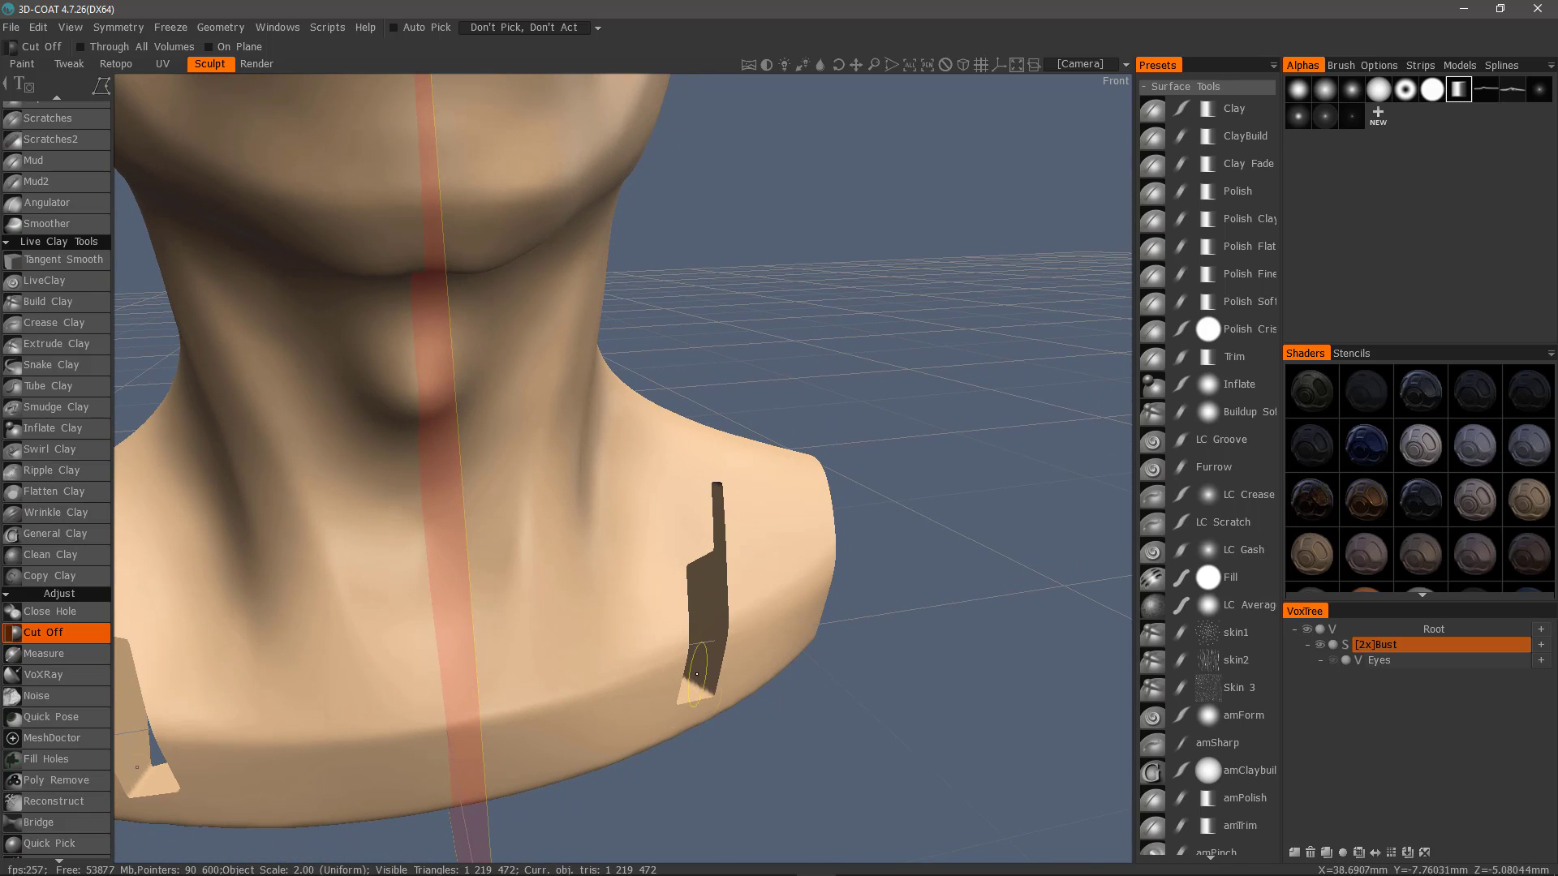
pyautogui.keyDown('alt'); pyautogui.moveTo(674, 705); pyautogui.dragTo(730, 689); pyautogui.keyUp('alt')
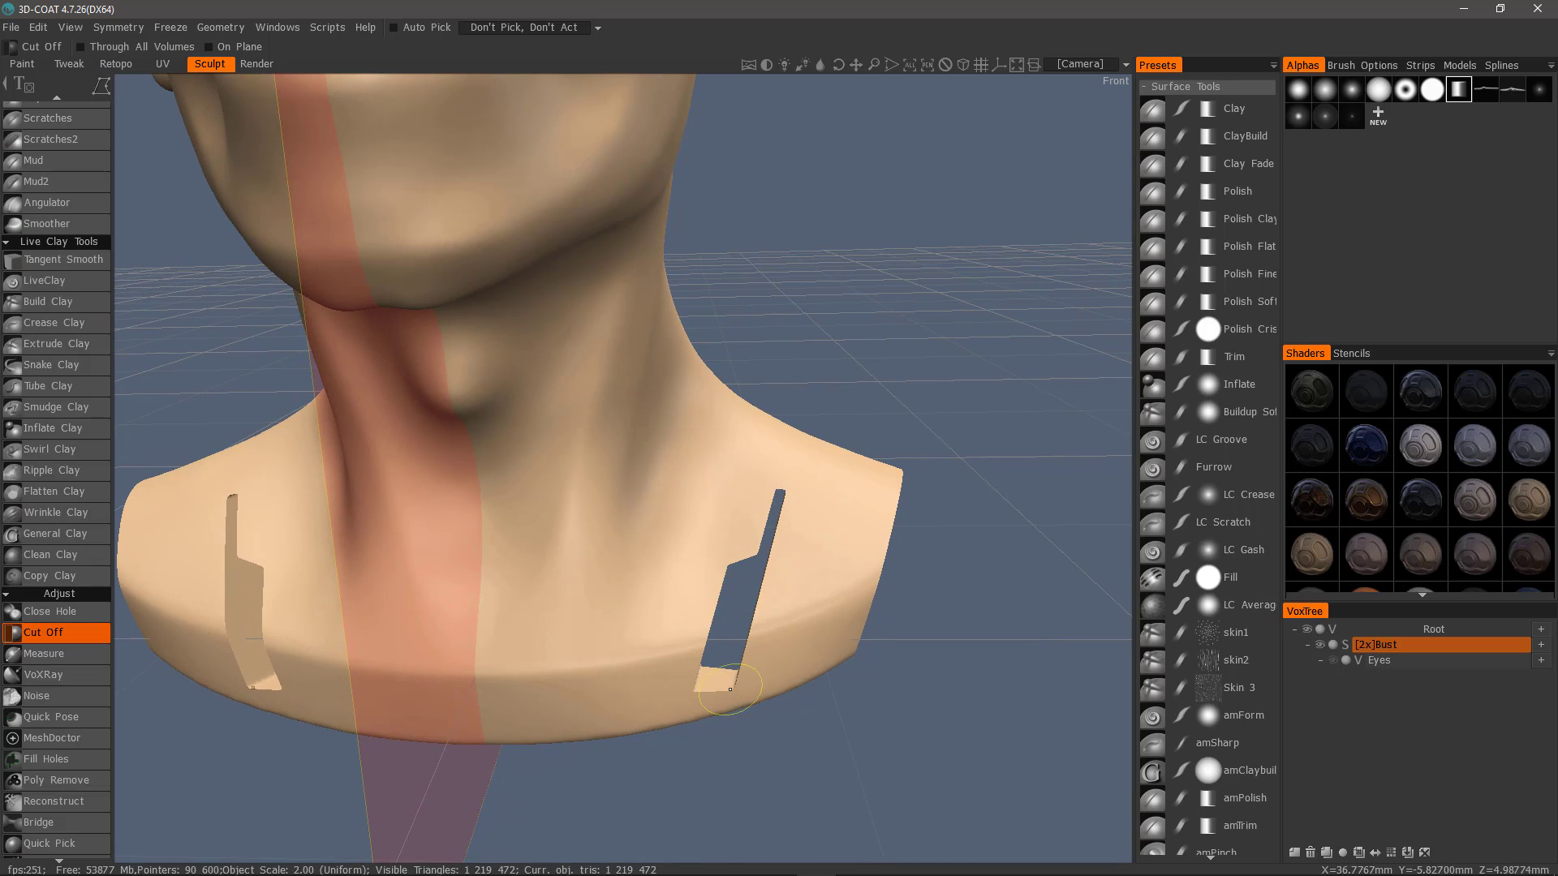
pyautogui.keyDown('alt'); pyautogui.moveTo(757, 513); pyautogui.dragTo(723, 685); pyautogui.keyUp('alt')
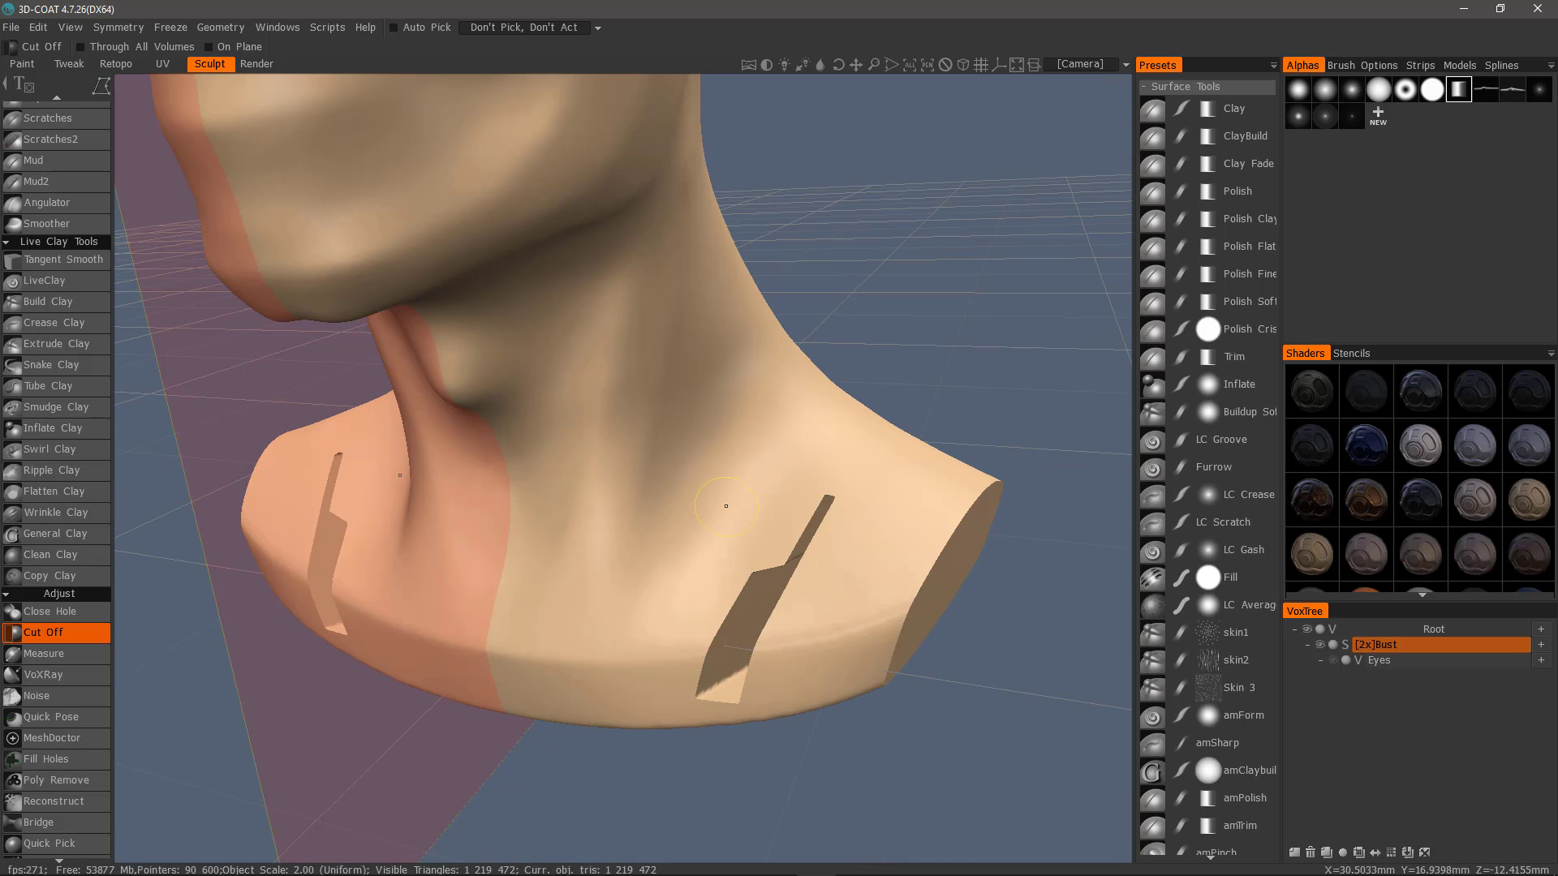
pyautogui.keyDown('alt'); pyautogui.moveTo(726, 506); pyautogui.dragTo(836, 509); pyautogui.keyUp('alt')
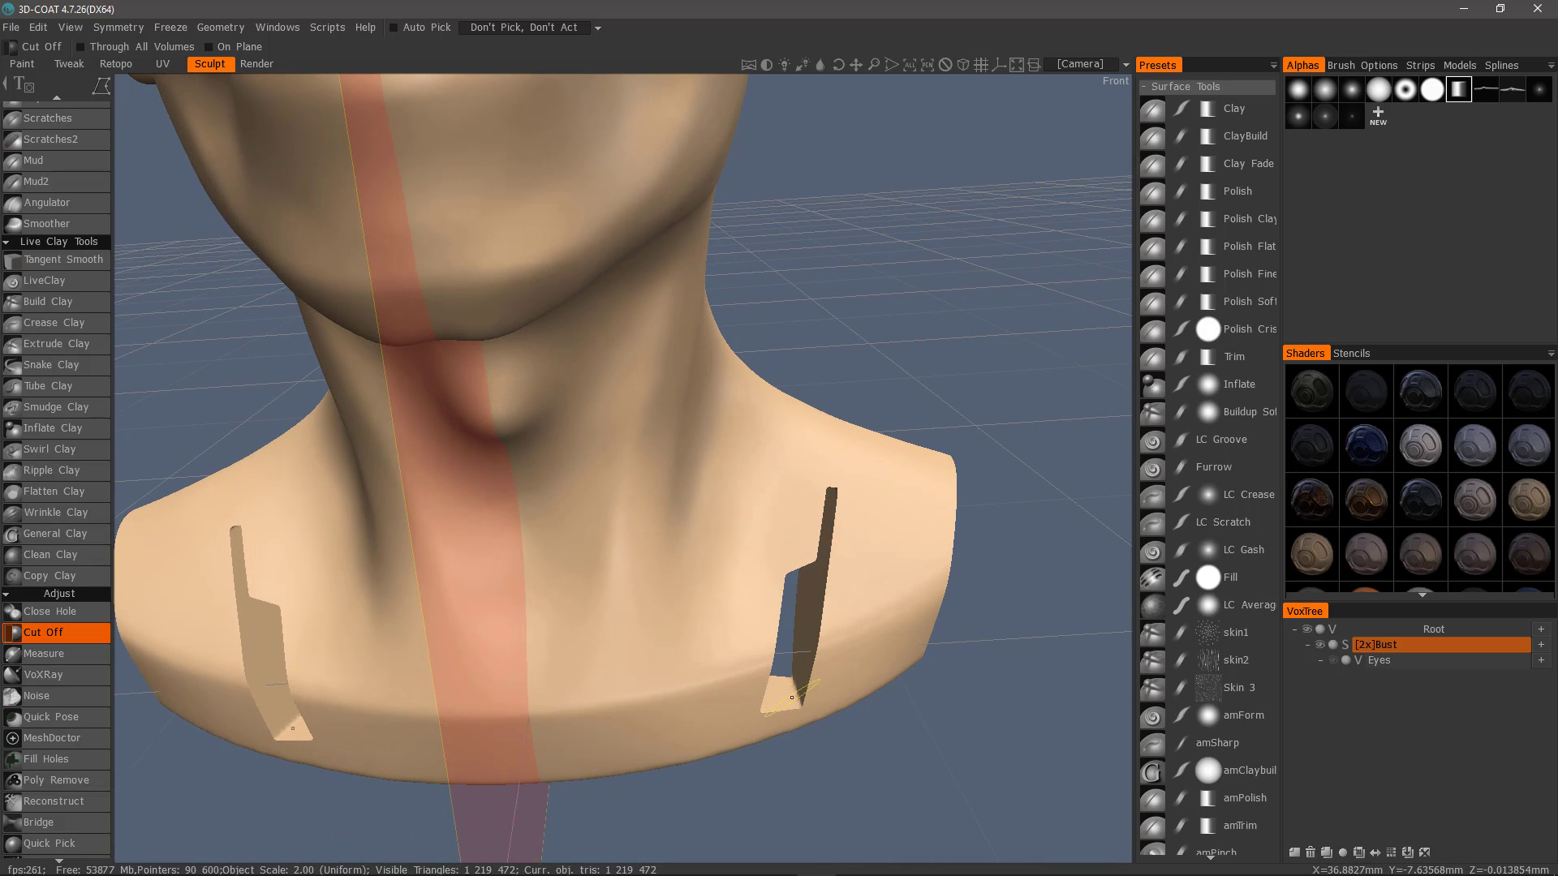
pyautogui.keyDown('alt'); pyautogui.moveTo(819, 568); pyautogui.dragTo(810, 661); pyautogui.keyUp('alt')
pyautogui.keyDown('alt'); pyautogui.moveTo(809, 660); pyautogui.dragTo(800, 538, button='right'); pyautogui.keyUp('alt')
pyautogui.keyDown('alt'); pyautogui.moveTo(800, 537); pyautogui.dragTo(826, 486); pyautogui.keyUp('alt')
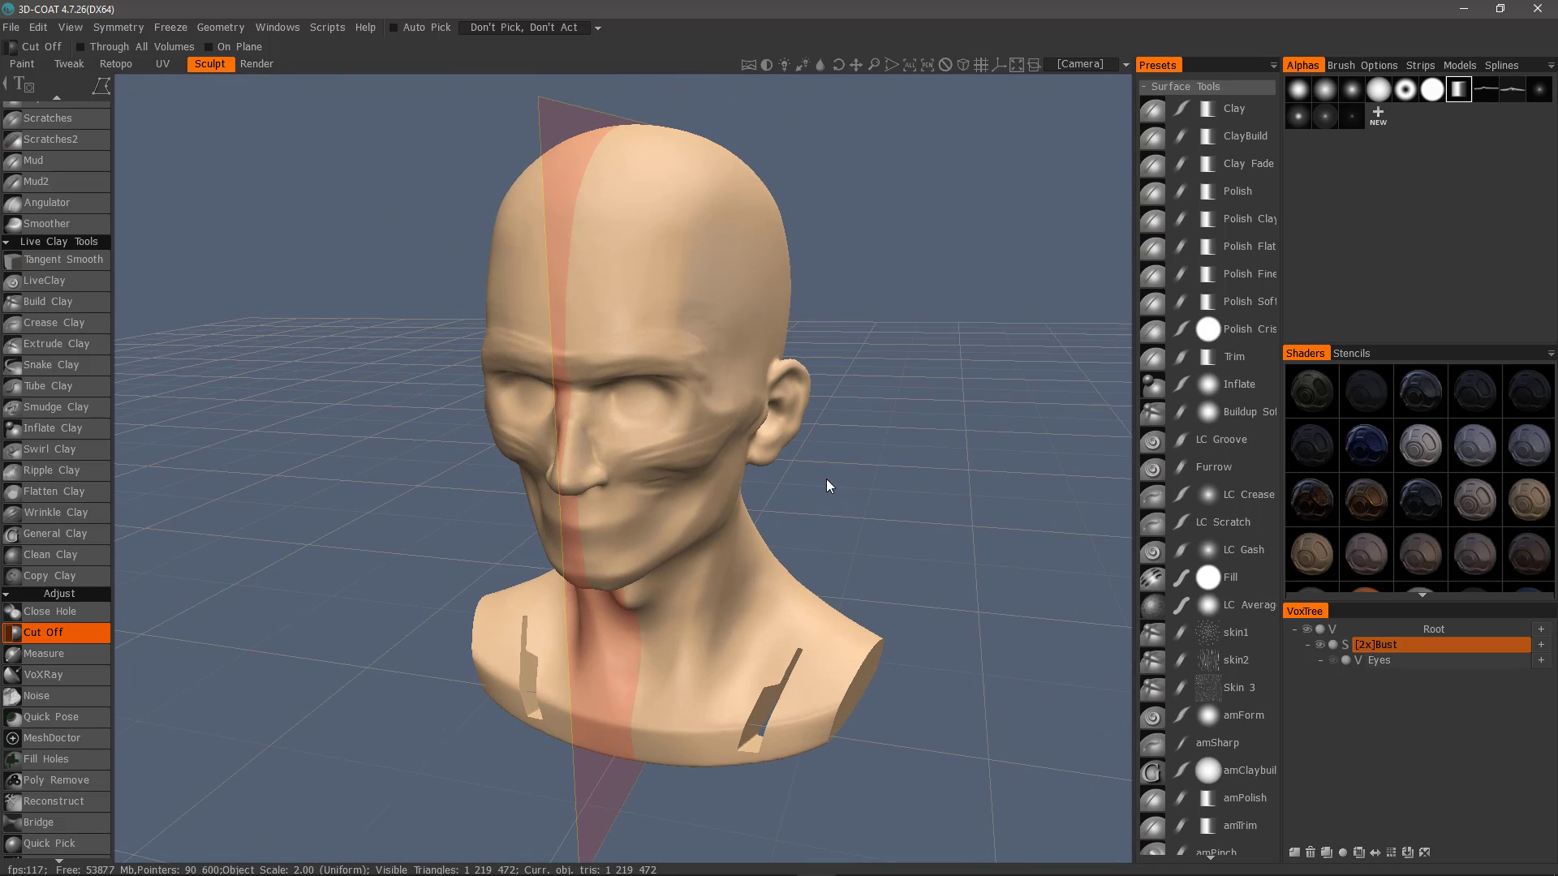